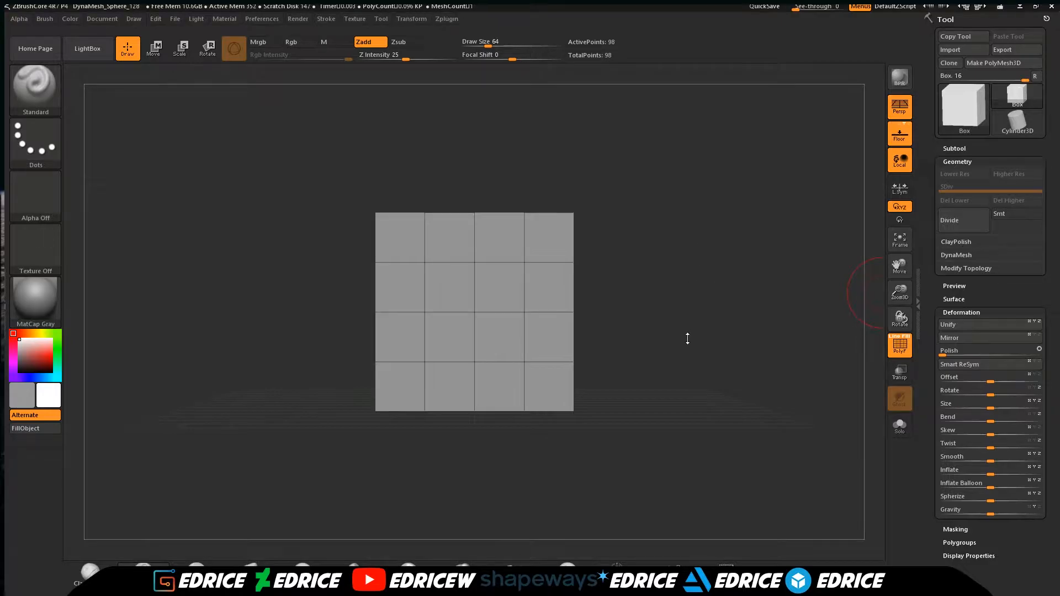
Examine the box's polygon grid from the front and from several angles.
left_click_drag(902, 269, 877, 270)
left_click_drag(852, 301, 817, 333)
left_click_drag(702, 302, 712, 323)
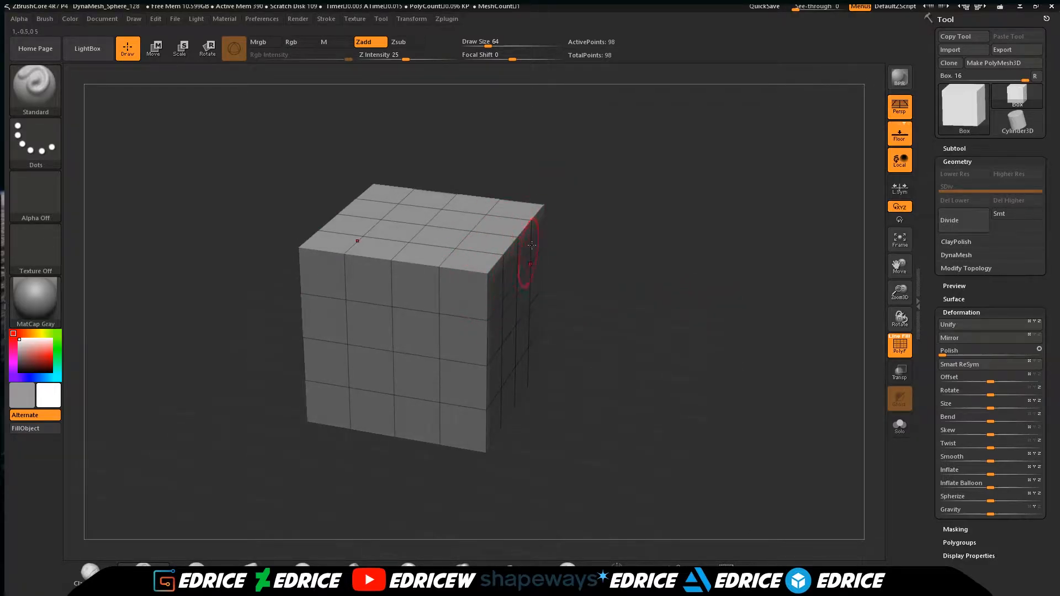
left_click_drag(694, 333, 705, 279)
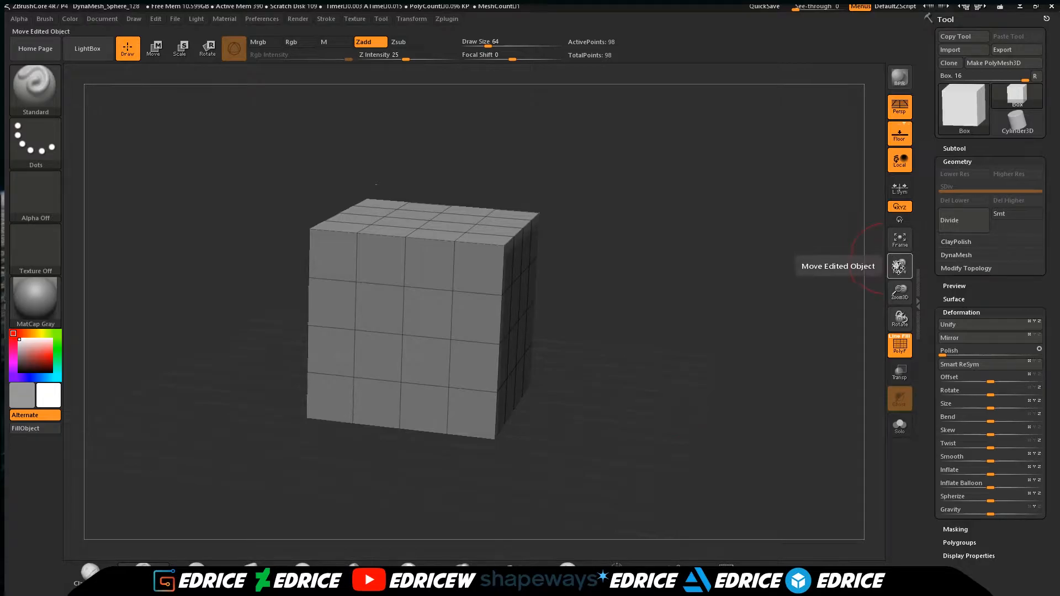
left_click_drag(900, 264, 865, 257)
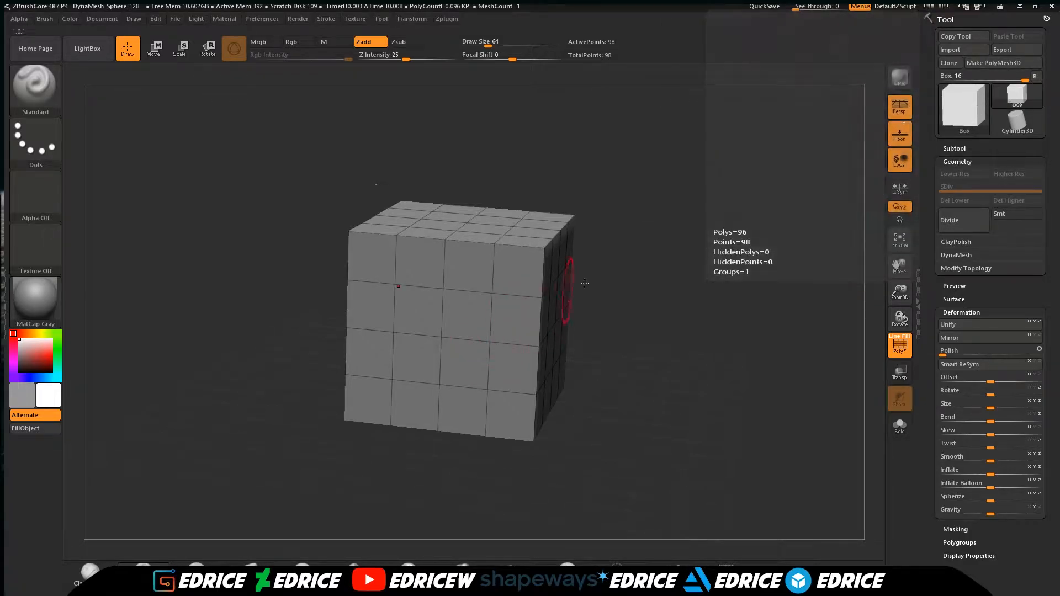
left_click_drag(665, 294, 655, 321)
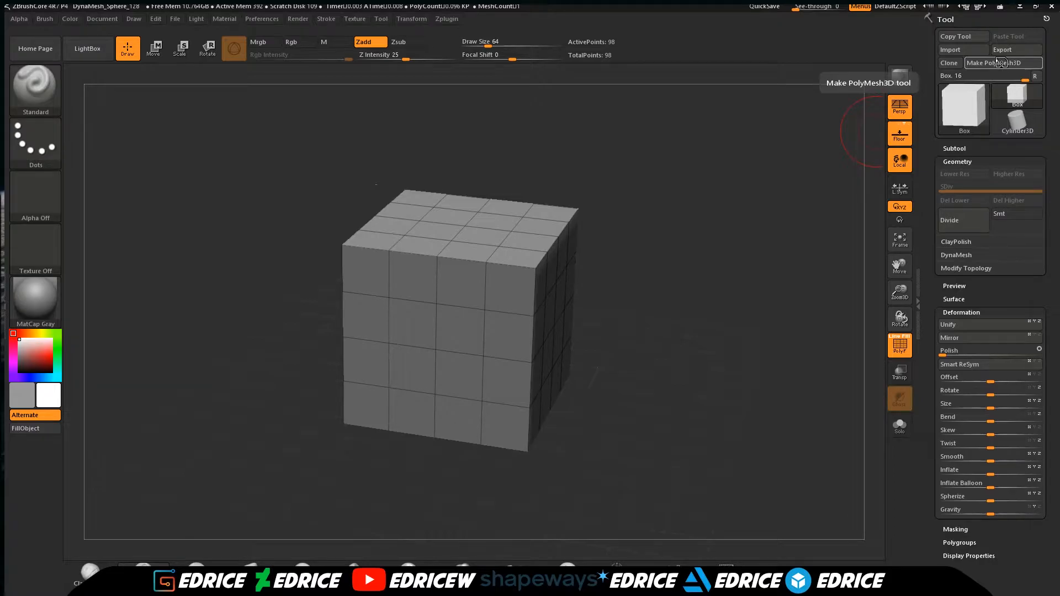
left_click_drag(790, 374, 831, 344, "shift")
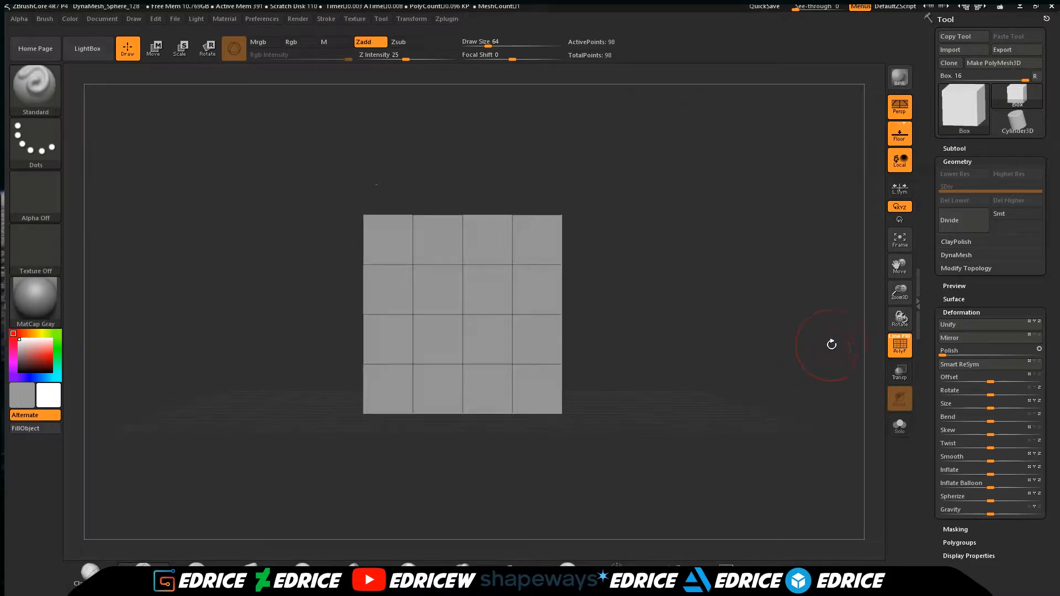
left_click_drag(836, 246, 820, 275)
Turn off the perspective view and the floor grid, and align the view squarely with the box's front.
left_click(900, 106)
left_click(899, 135)
left_click_drag(788, 244, 797, 219, "shift")
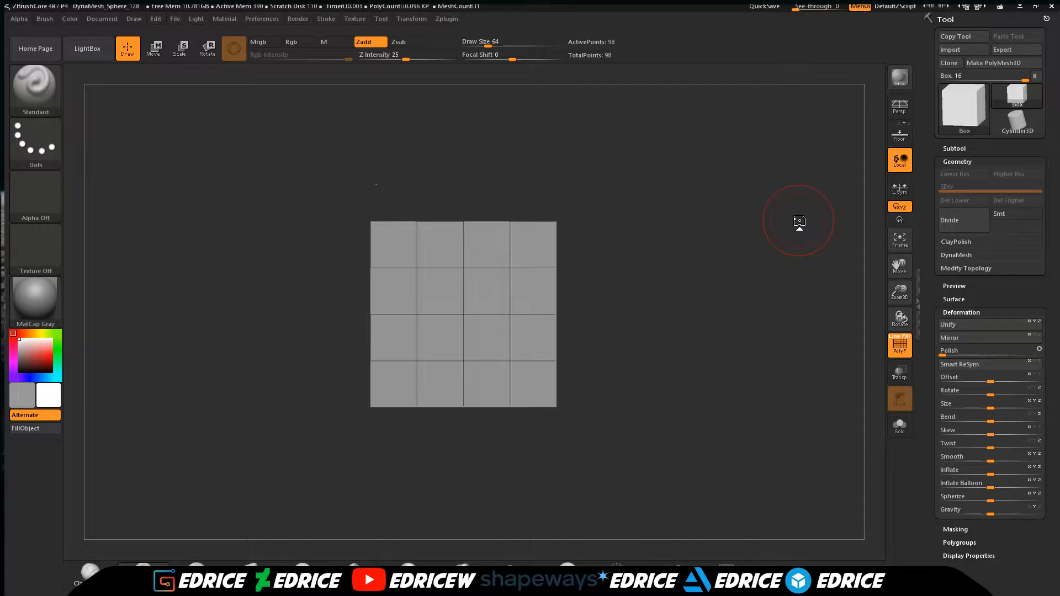
Mask the left three polygon columns of the box and switch to the Move gizmo.
mouse_move(702, 343)
left_mouse_down()
mouse_move(587, 230)
mouse_move(655, 234)
mouse_move(644, 217)
mouse_move(594, 252)
left_mouse_up()
mouse_move(332, 164)
left_mouse_down("ctrl")
mouse_move(523, 482)
mouse_move(568, 492)
left_mouse_up("ctrl")
left_click_drag(606, 296, 580, 296)
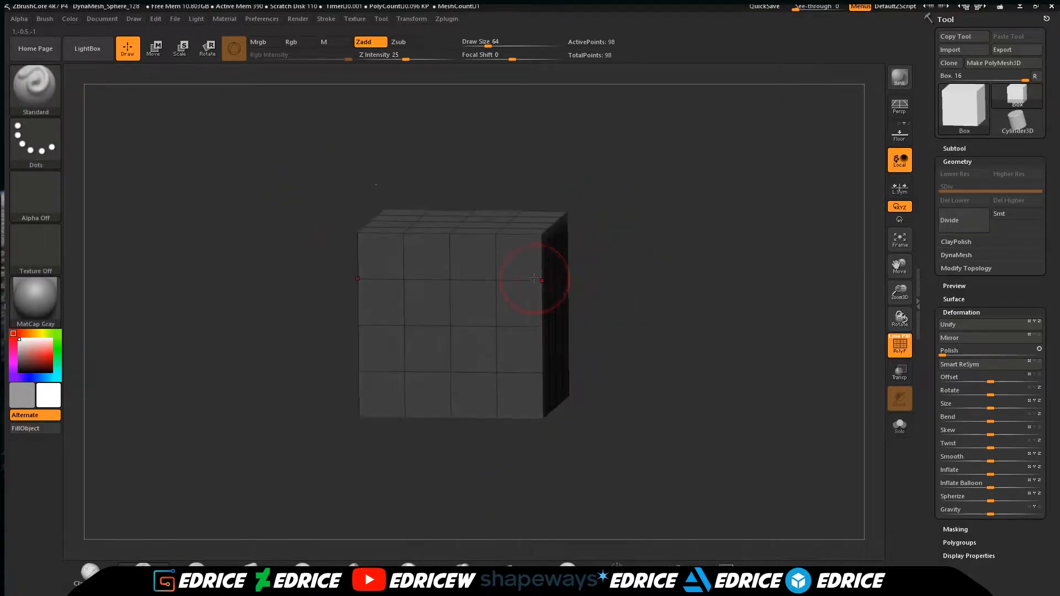
left_click_drag(663, 234, 661, 350, "shift")
left_click_drag(342, 174, 513, 470, "ctrl")
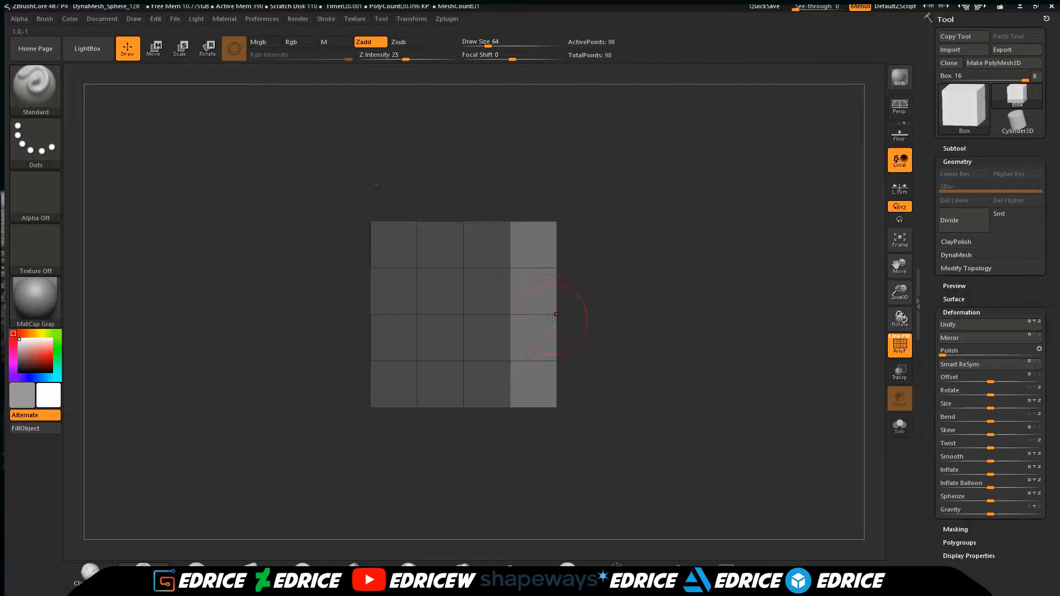
left_click(153, 48)
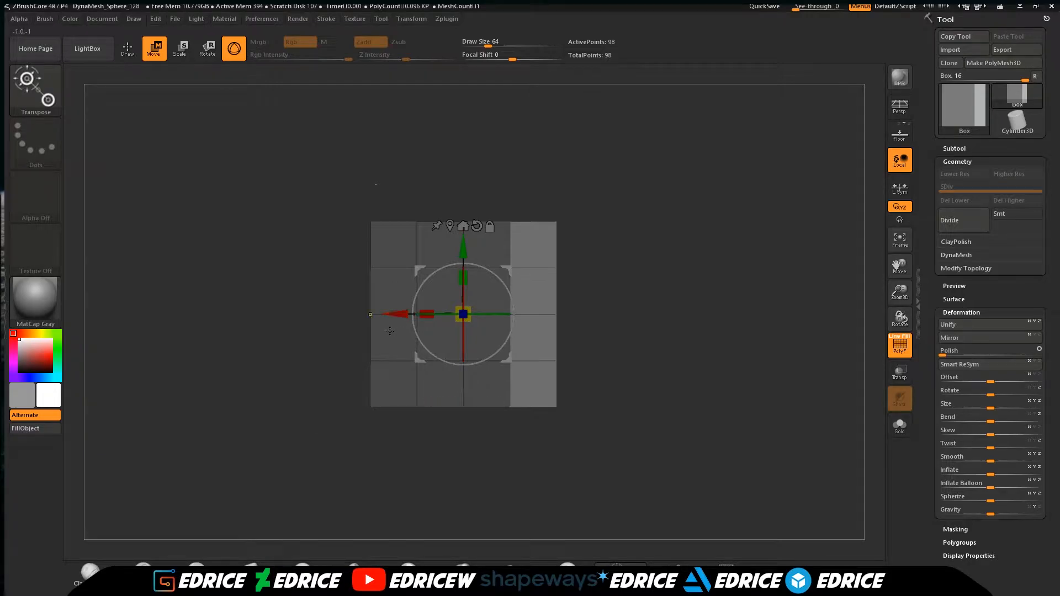
Extrude the unmasked end of the box repeatedly along X, shifting it up and down along Y between extrusions.
left_click_drag(413, 305, 445, 305)
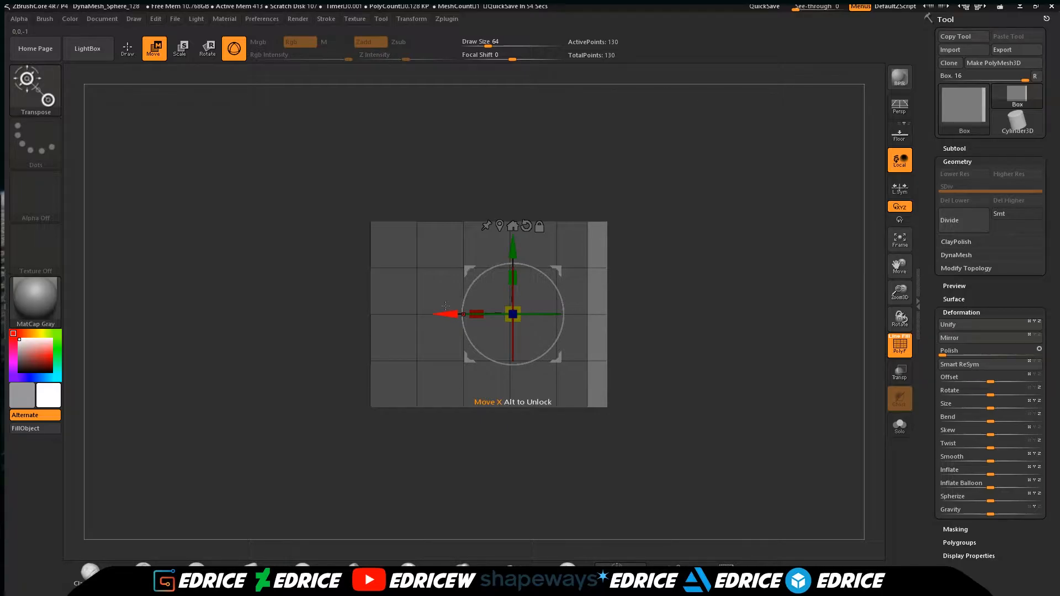
left_click_drag(446, 312, 497, 313, "ctrl")
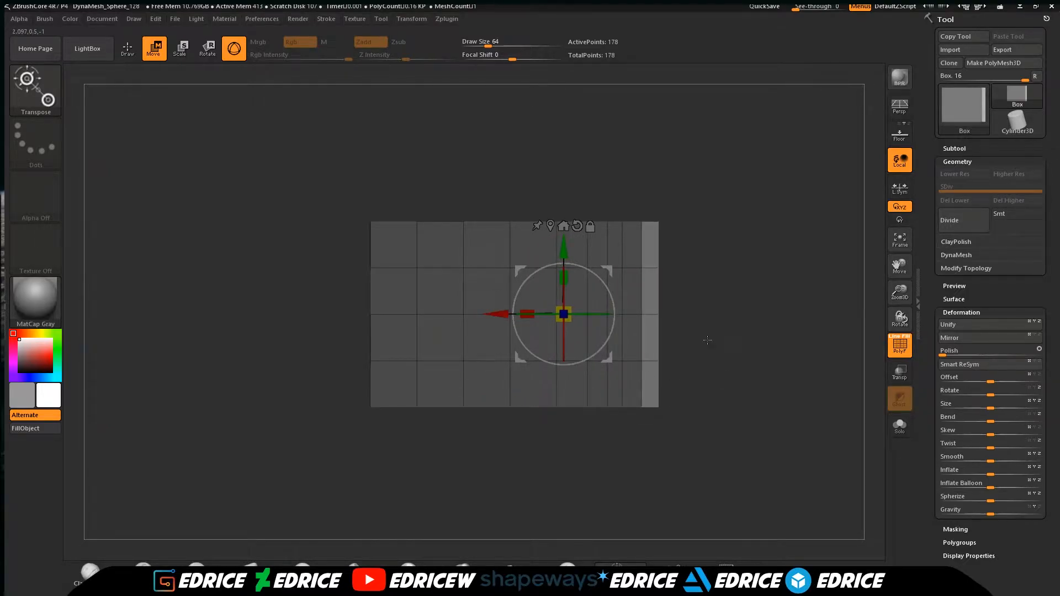
left_click_drag(565, 249, 565, 227)
left_click_drag(499, 293, 570, 291, "ctrl")
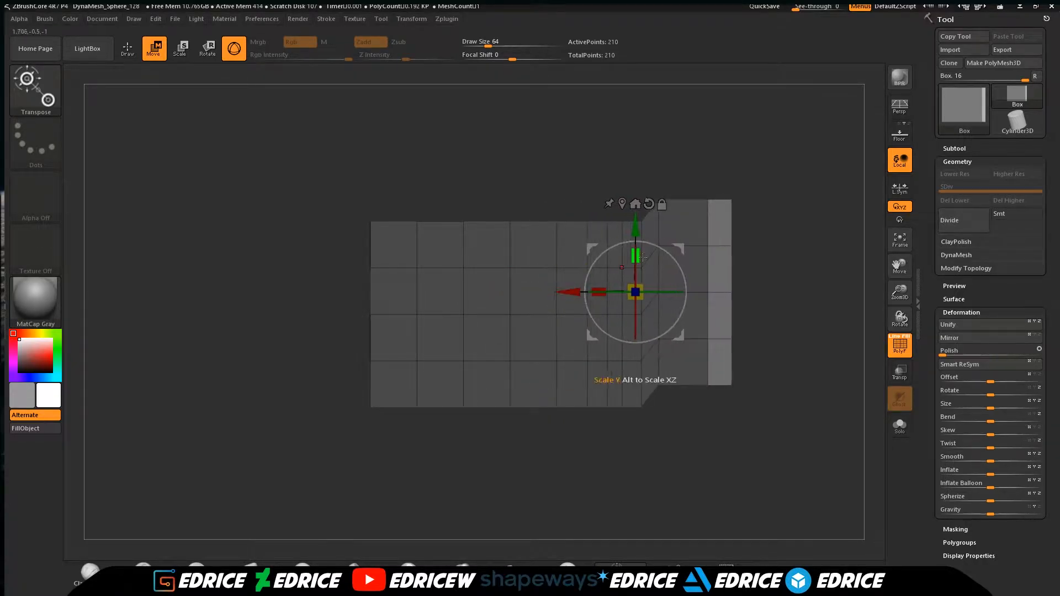
left_click_drag(635, 228, 635, 255)
left_click_drag(567, 320, 600, 313, "ctrl")
mouse_move(786, 417)
left_mouse_down()
mouse_move(800, 447)
mouse_move(799, 435)
left_mouse_up()
Undo all the extrusions to return to the plain box.
key("ctrl+z")
key("ctrl+z")
key("ctrl+z")
key("ctrl+z")
key("ctrl+z")
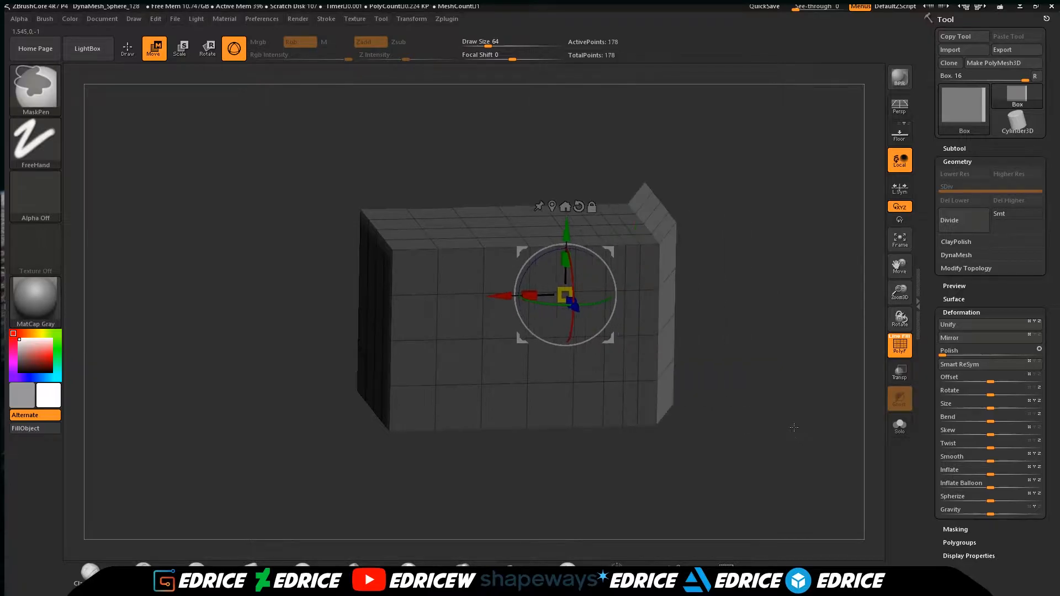
key("ctrl+z")
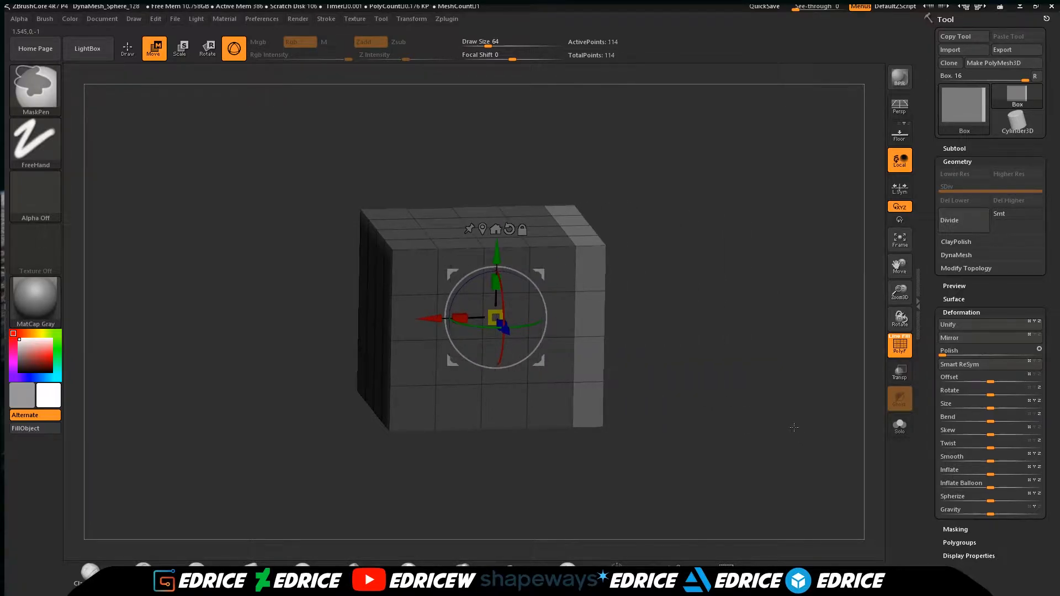
key("ctrl+z")
Mask the upper-right and upper-left corner blocks of the box in the front view.
mouse_move(733, 404)
left_mouse_down("shift")
mouse_move(719, 375)
mouse_move(705, 404)
mouse_move(697, 389)
mouse_move(721, 385)
mouse_move(682, 372)
left_mouse_up("shift")
left_click_drag(510, 165, 633, 278, "ctrl")
key("ctrl+z")
left_click_drag(510, 179, 617, 285, "ctrl")
left_click_drag(333, 187, 435, 285, "ctrl")
Clear the mask from the box's left part and invert it, leaving only the upper-right block unmasked.
left_click_drag(623, 271, 700, 273, "shift")
left_click_drag(323, 159, 538, 484, "ctrl+alt")
left_click_drag(680, 400, 636, 390, "shift")
left_click(688, 304, "ctrl")
mouse_move(722, 382)
left_mouse_down()
mouse_move(750, 425)
mouse_move(738, 372)
left_mouse_up()
left_click_drag(701, 278, 717, 277, "shift")
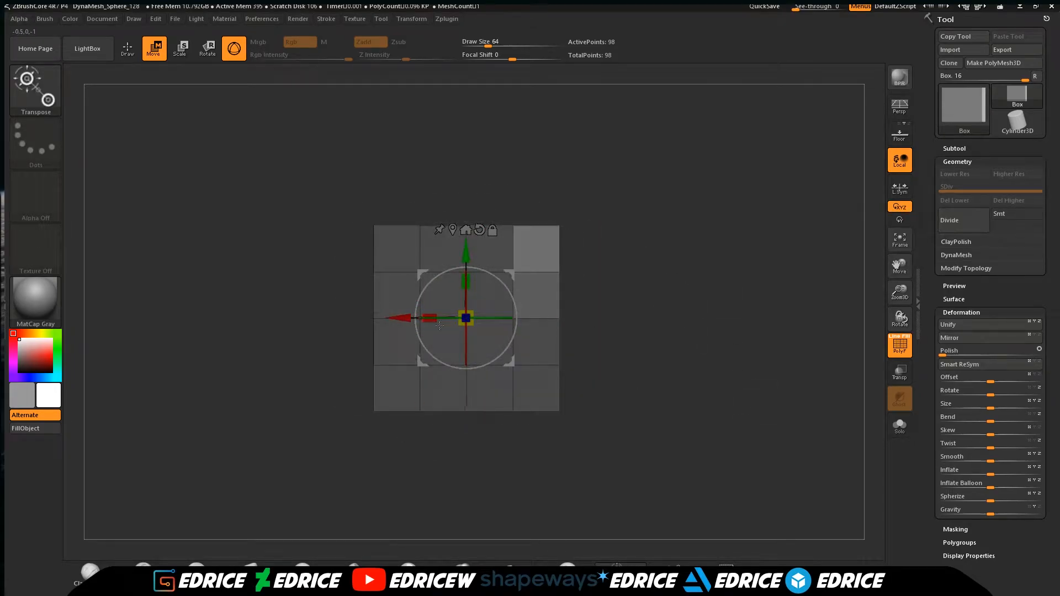
Try extruding the unmasked upper-right block outward along X twice, undoing each attempt.
left_click_drag(400, 318, 571, 320, "ctrl")
left_click_drag(741, 354, 721, 367)
key("ctrl+z")
left_click_drag(468, 272, 576, 260, "ctrl")
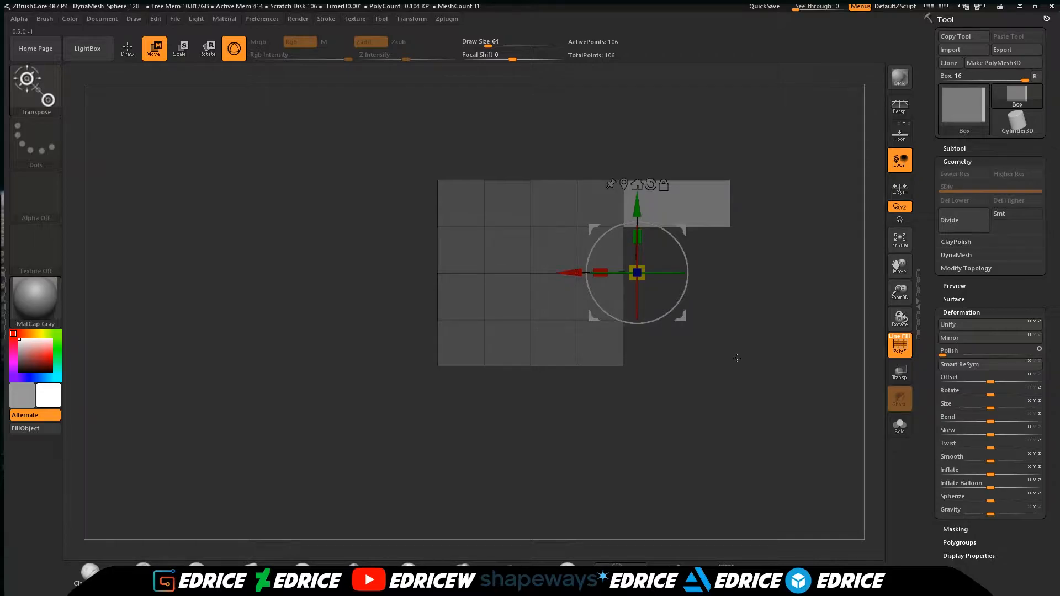
key("ctrl+z")
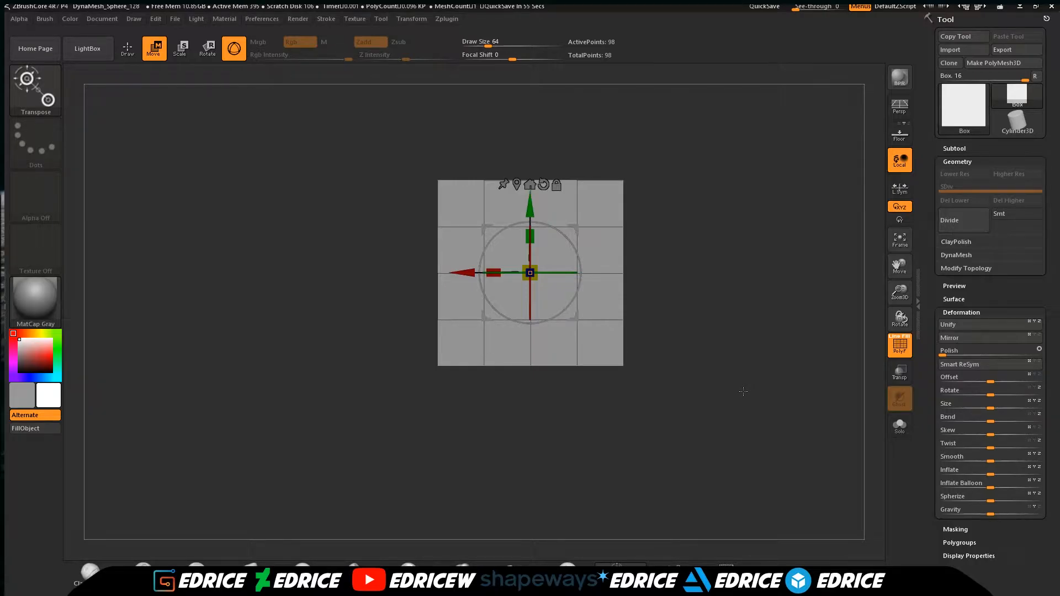
Turn on local symmetry and mask both outer polygon columns of the box.
left_click_drag(686, 316, 693, 291)
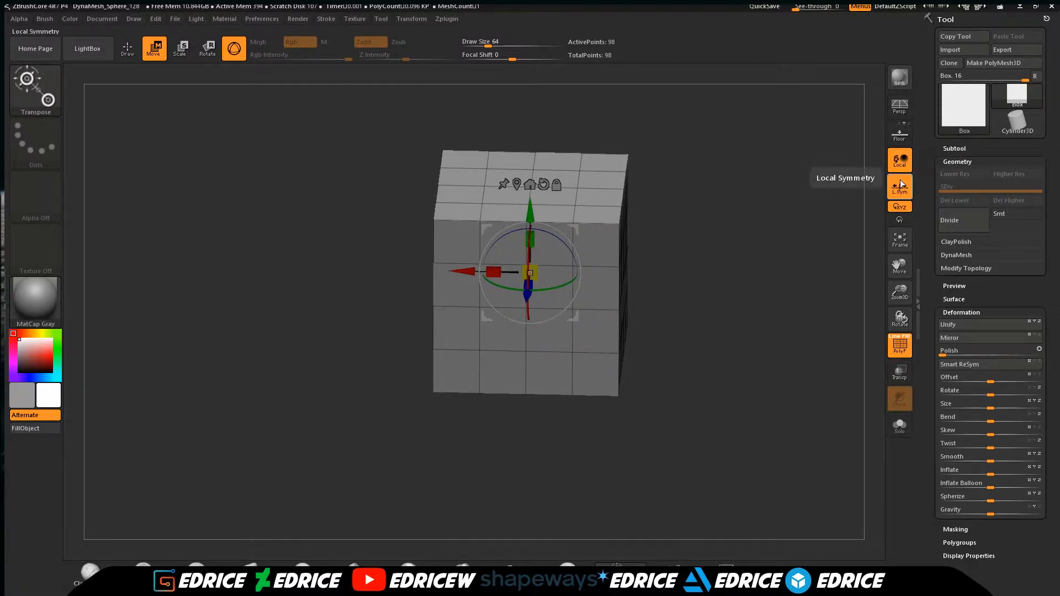
left_click_drag(694, 307, 708, 270)
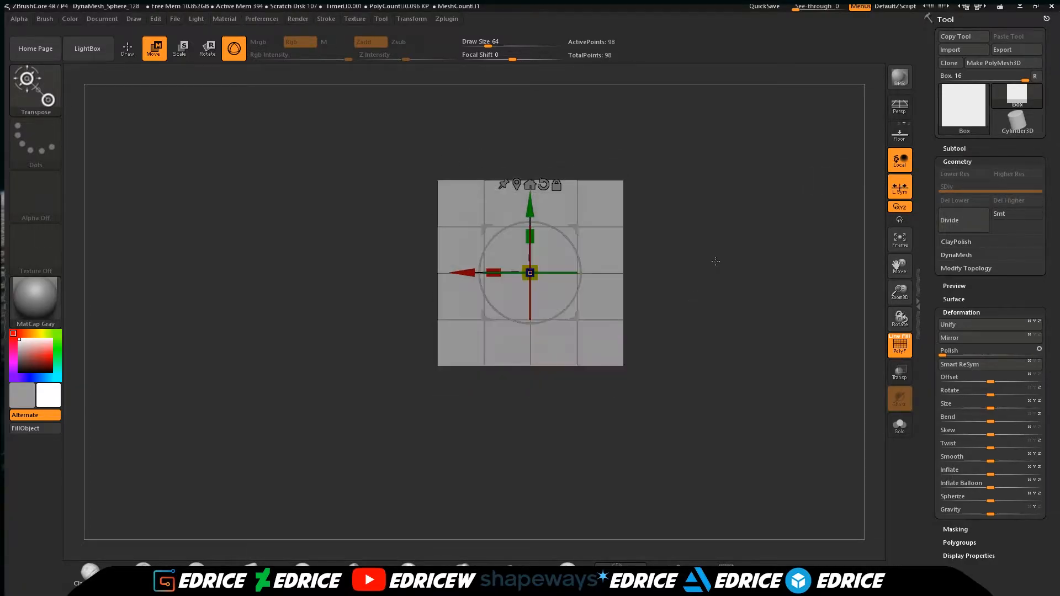
left_click_drag(898, 265, 853, 283)
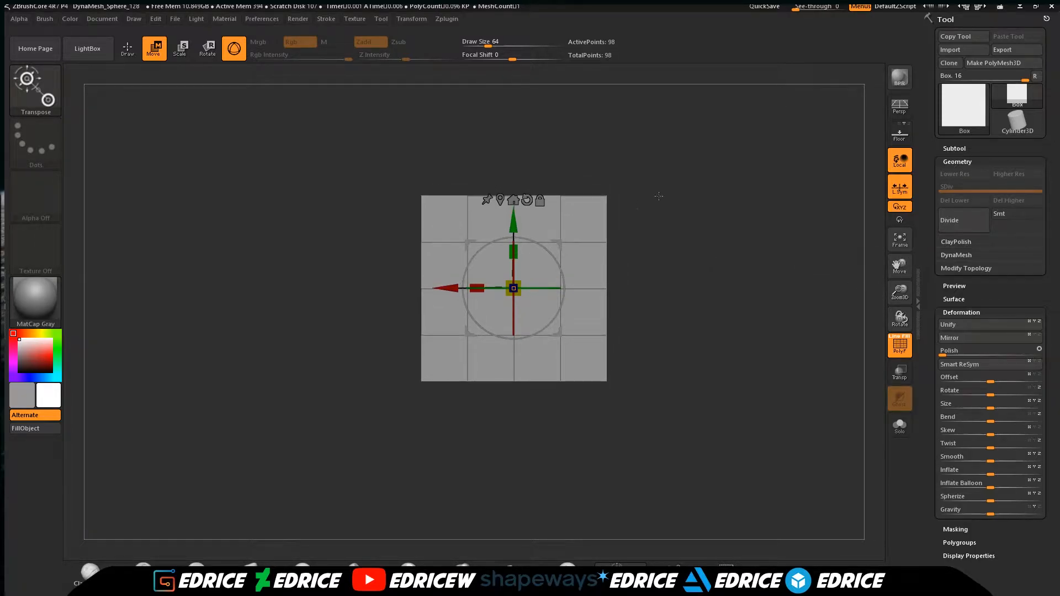
left_click_drag(651, 150, 601, 440, "ctrl")
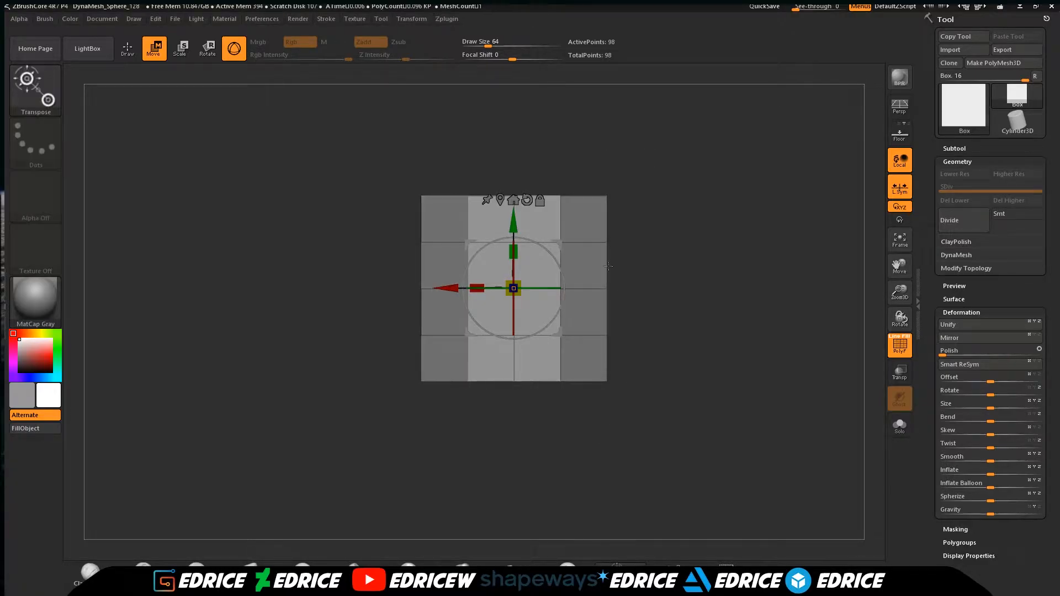
left_click_drag(654, 286, 643, 328)
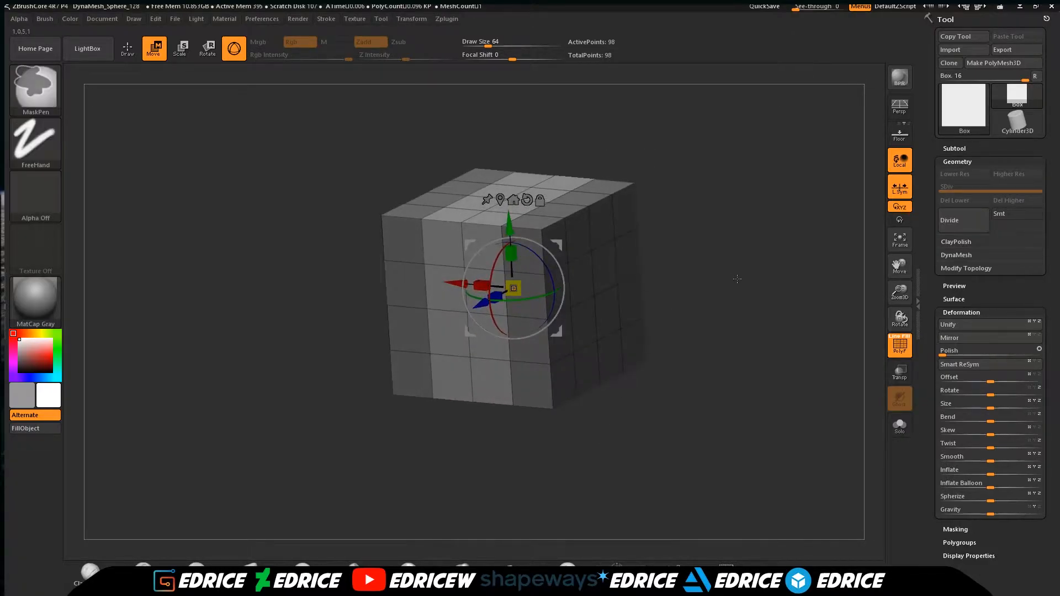
Invert the mask to cover the two middle columns, and align the view with the front.
left_click(733, 228, "ctrl")
left_click_drag(734, 229, 596, 248)
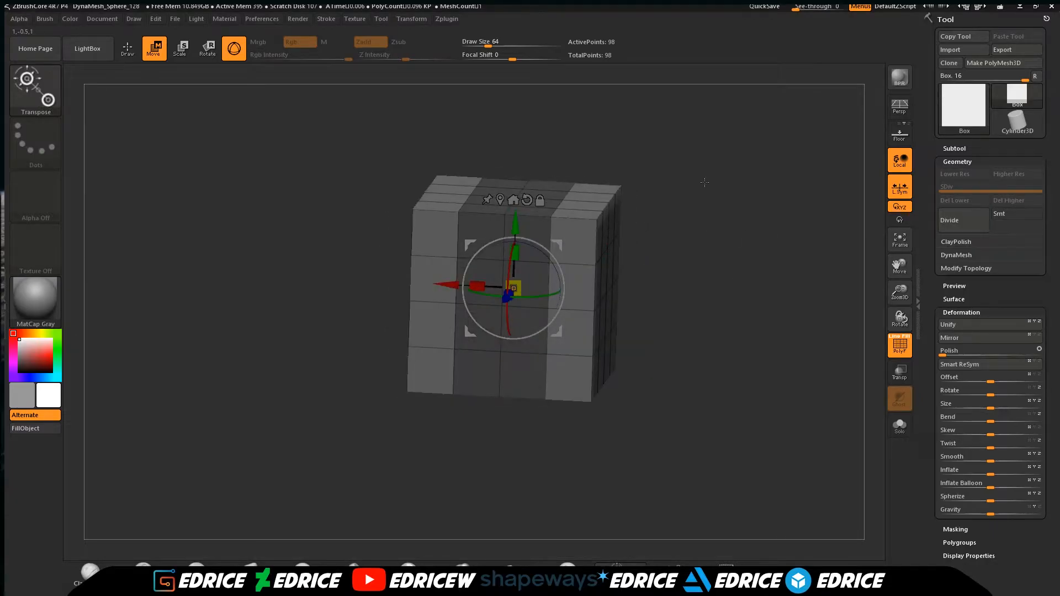
left_click_drag(664, 296, 681, 267, "shift")
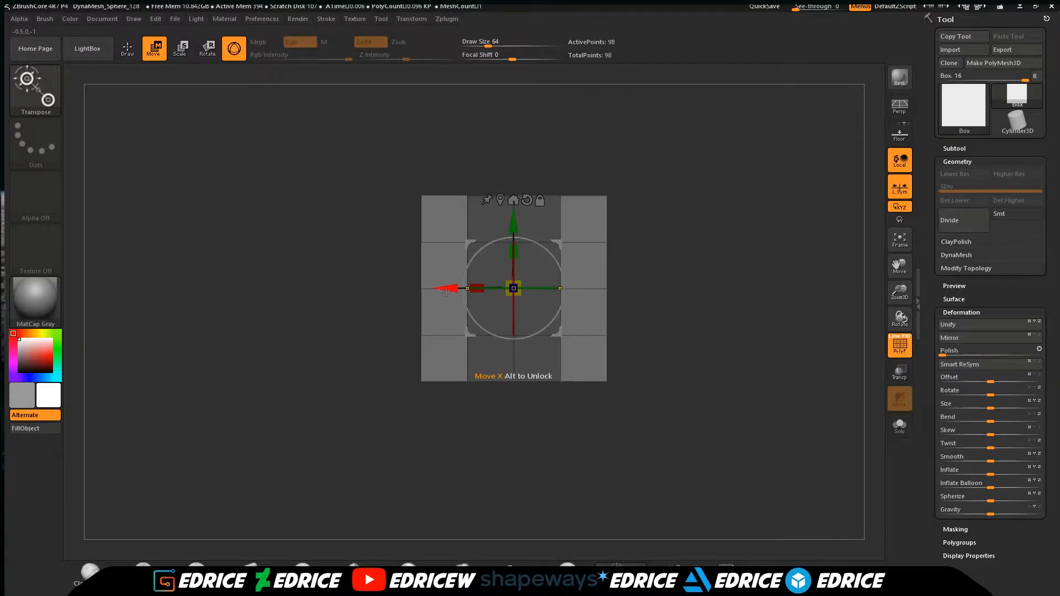
Try extruding the unmasked outer columns by moving them along X, and undo it.
left_click_drag(447, 290, 365, 280, "ctrl")
left_click_drag(717, 323, 796, 301)
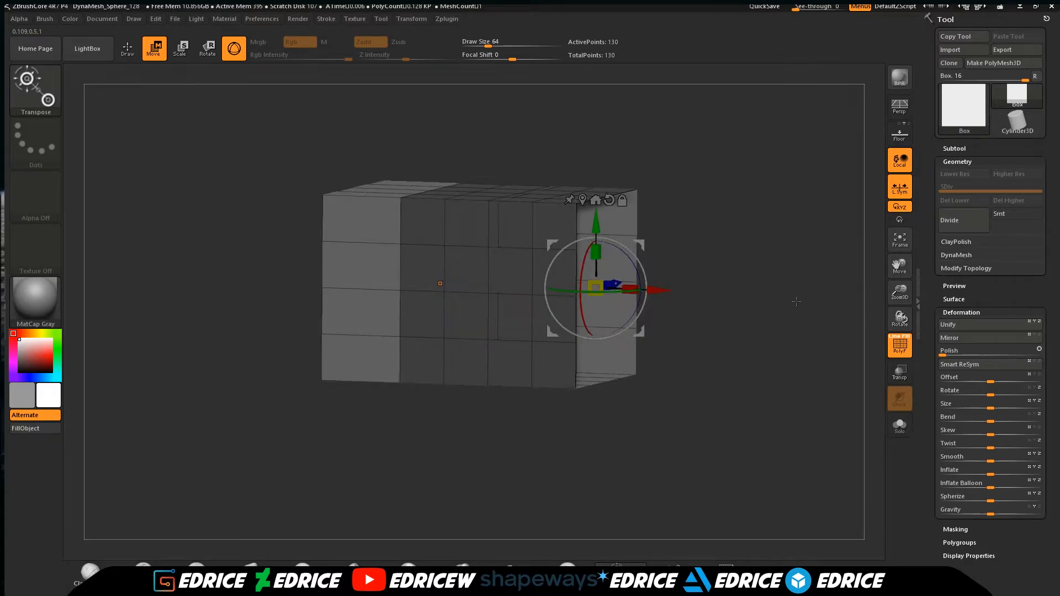
key("ctrl+z")
Extrude both unmasked outer columns outward symmetrically by scaling along X with the gizmo.
left_click_drag(740, 344, 696, 348)
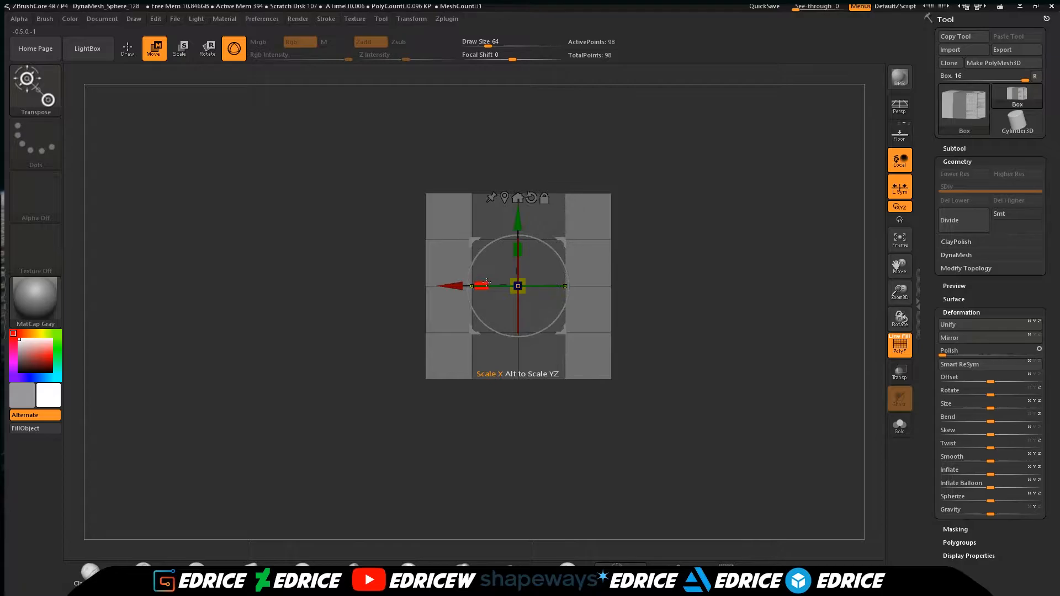
left_click_drag(481, 285, 420, 278, "ctrl")
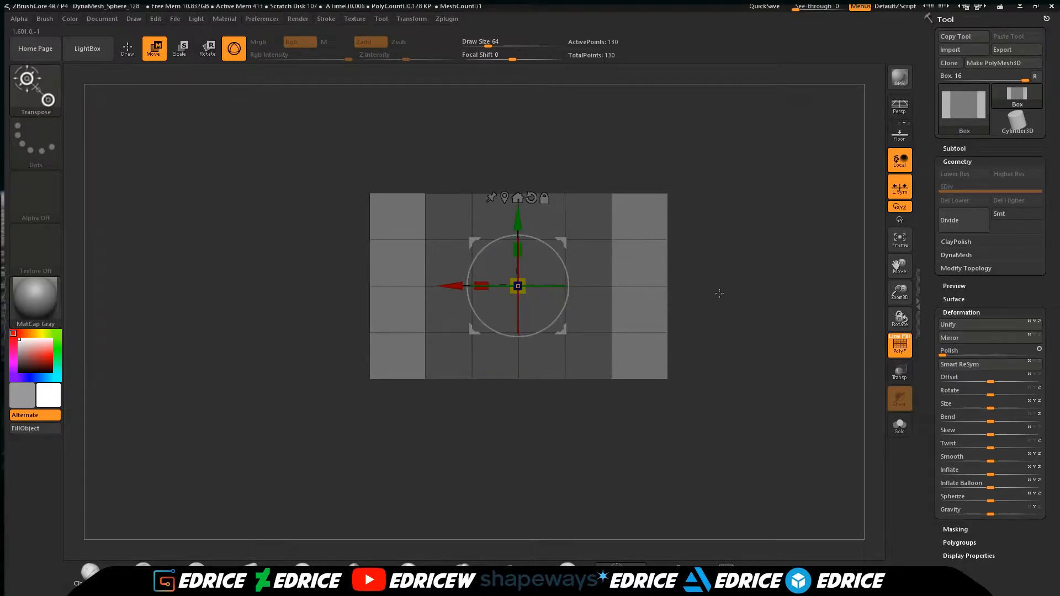
left_click_drag(723, 282, 760, 195)
Extrude the box's two end sections again, scaling them with the gizmo to form tapered, chamfer-like ends.
left_click_drag(751, 235, 541, 276)
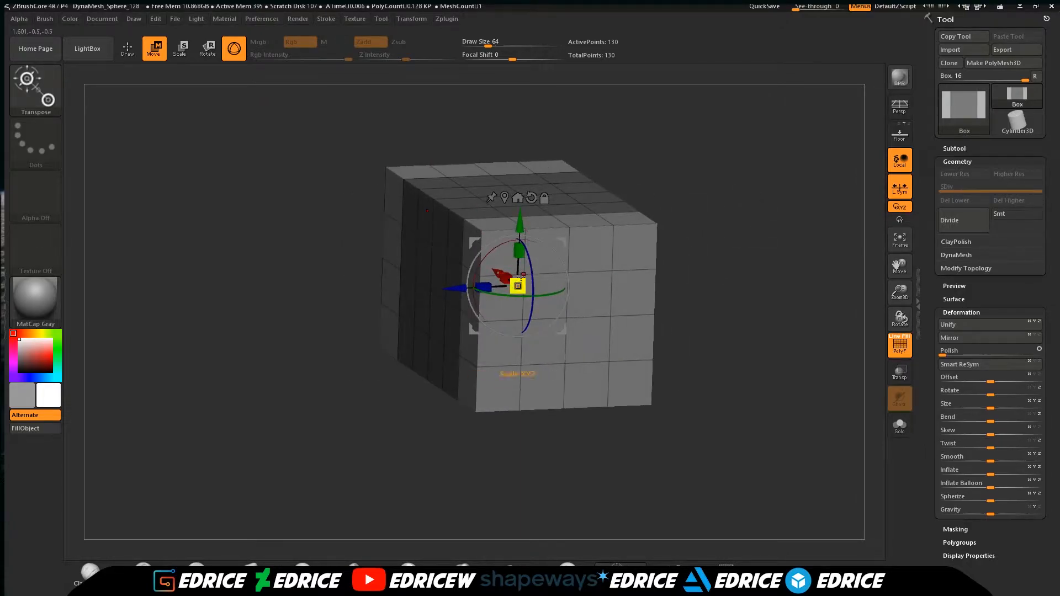
left_click_drag(523, 278, 523, 311, "ctrl")
left_click_drag(679, 258, 722, 243)
left_click_drag(486, 285, 406, 267)
left_click_drag(763, 191, 775, 185, "shift")
left_click_drag(758, 297, 741, 313)
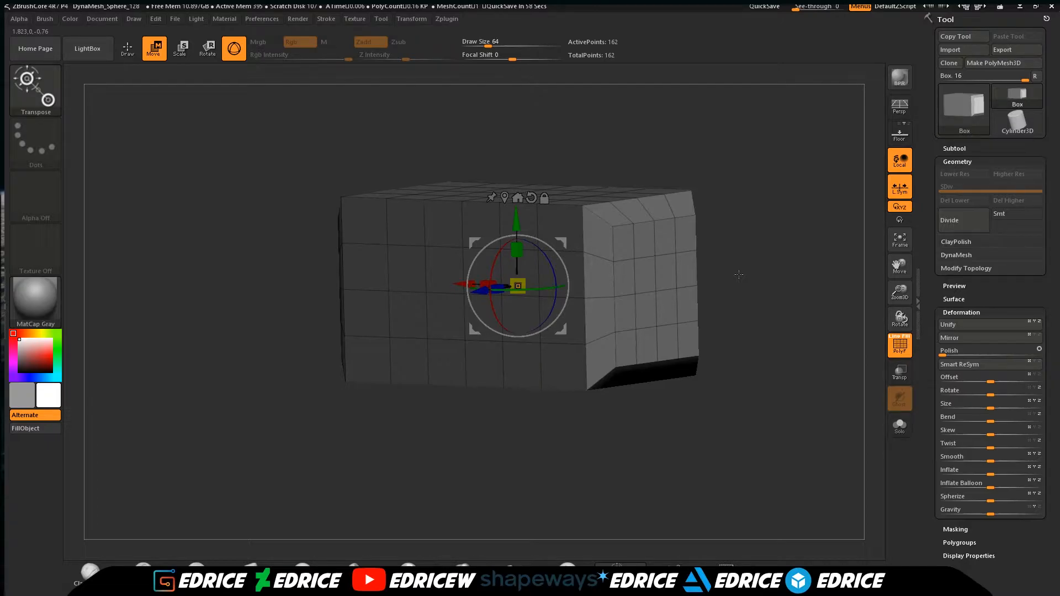
left_click_drag(755, 247, 769, 242, "shift")
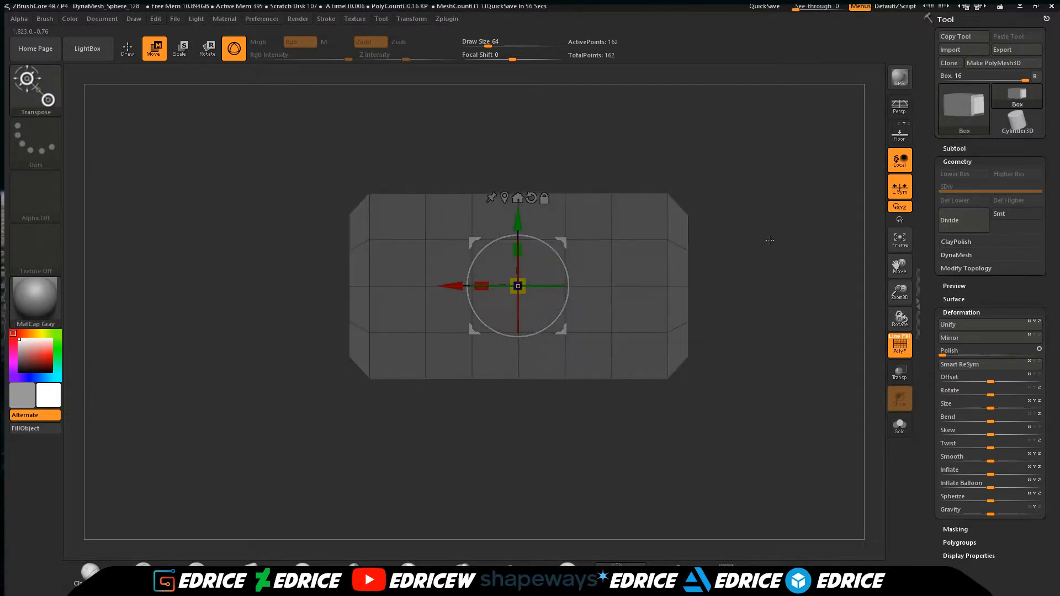
Clear the mask from the mesh in the end view, and undo the stray mask stroke on the end face.
left_click_drag(899, 265, 837, 291)
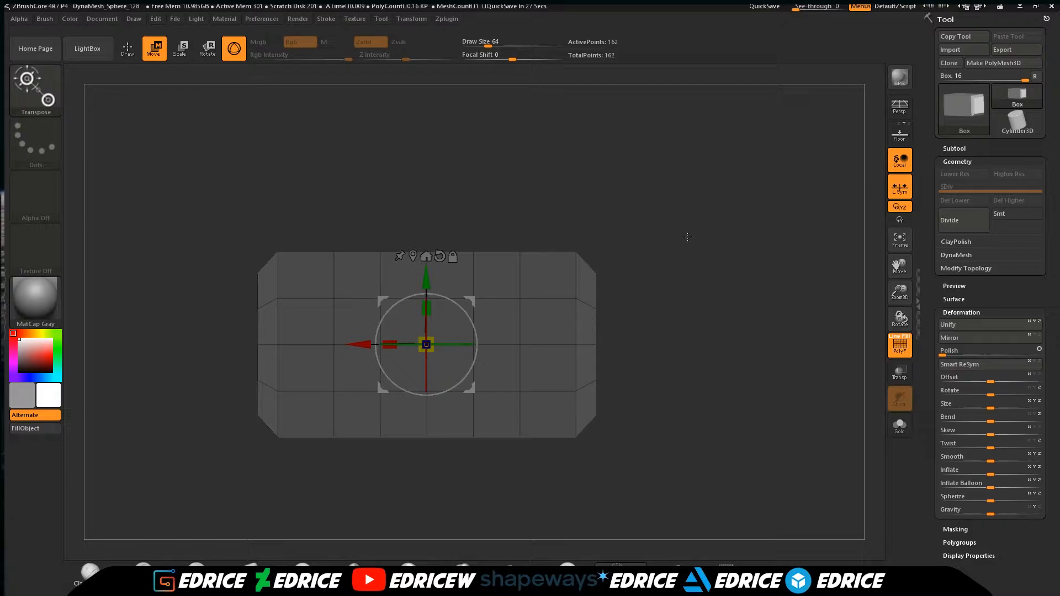
left_click_drag(720, 220, 750, 321)
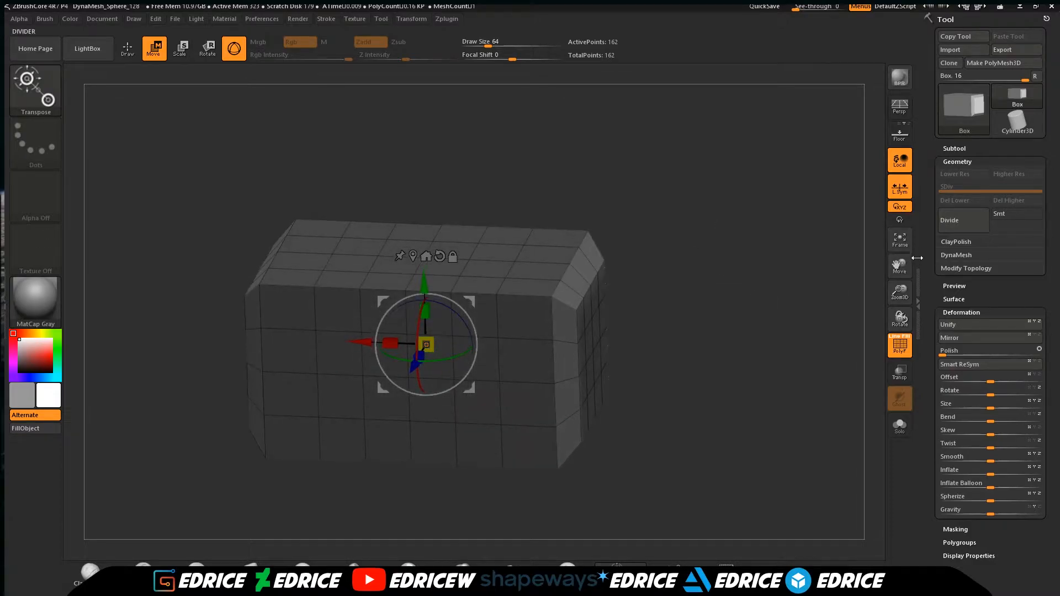
left_click_drag(906, 273, 900, 249)
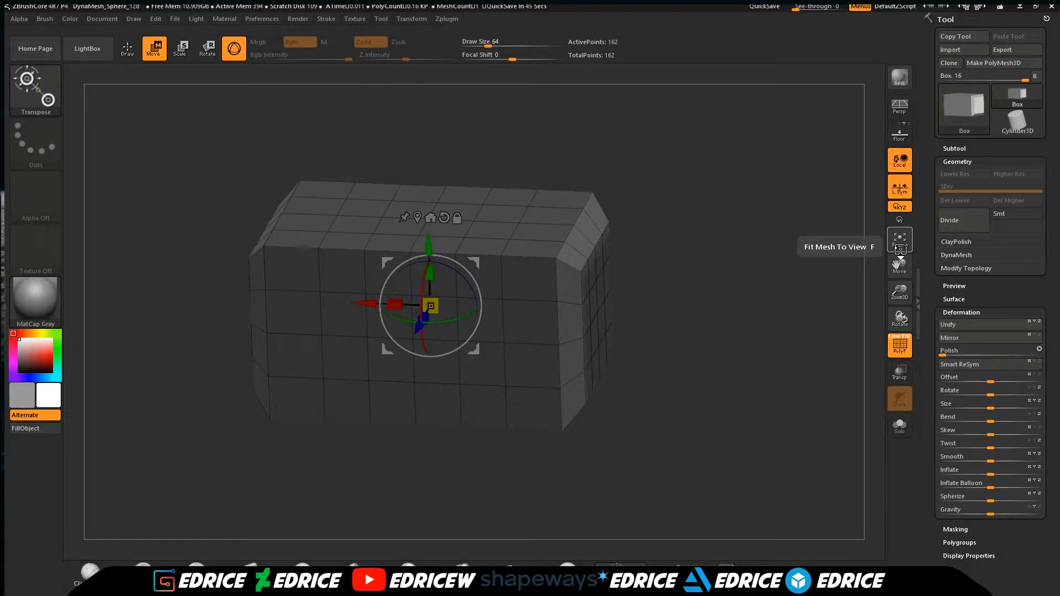
mouse_move(732, 325)
left_mouse_down()
mouse_move(734, 301)
mouse_move(646, 290)
left_mouse_up()
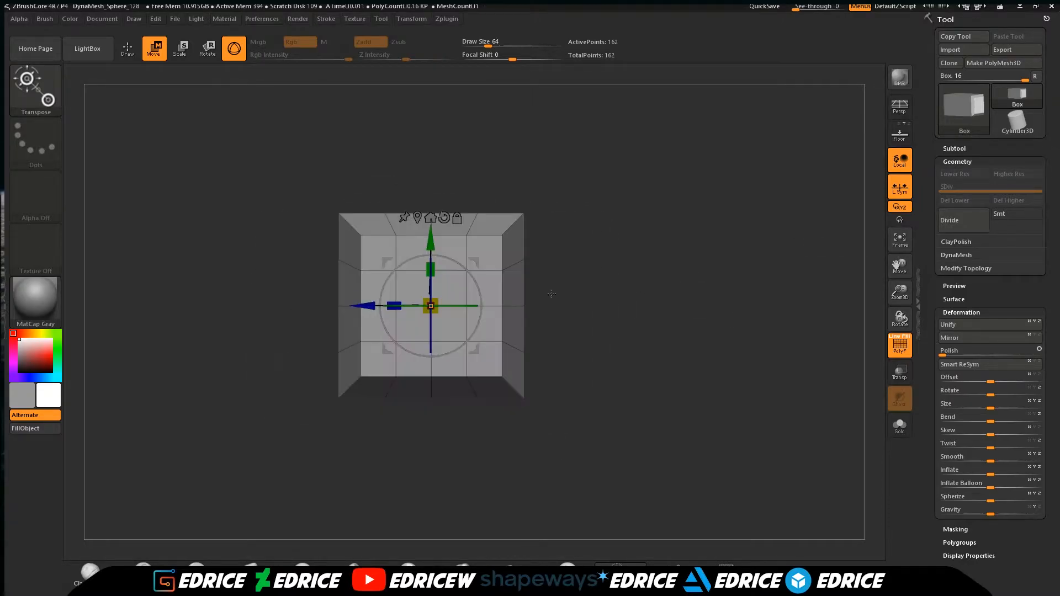
left_click_drag(631, 218, 658, 253, "ctrl")
left_click_drag(476, 262, 499, 290, "ctrl")
key("ctrl+z")
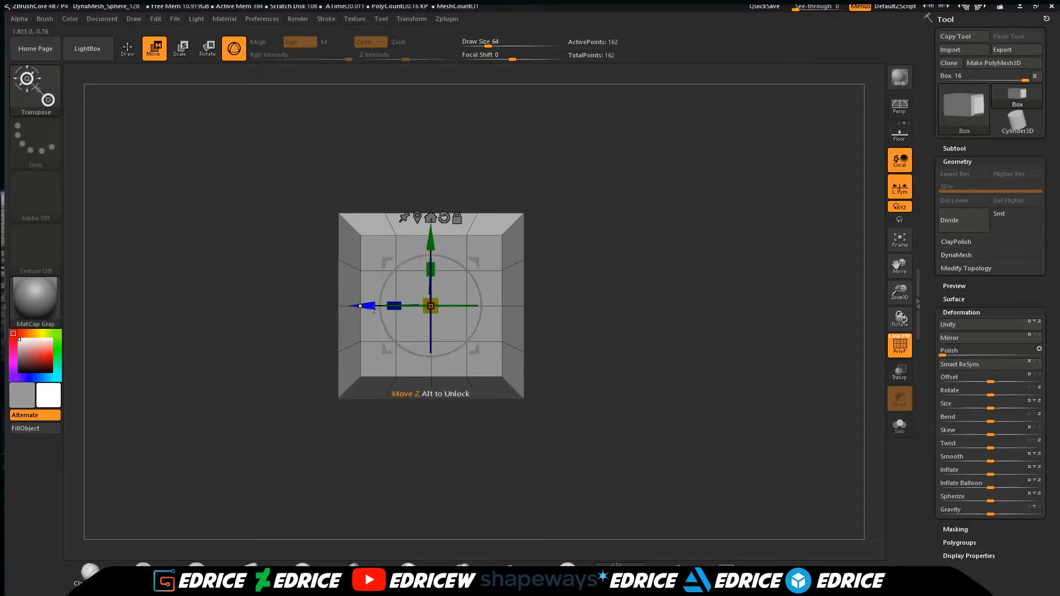
Try duplicating the mesh along Z with the gizmo, and undo it.
left_click_drag(367, 304, 610, 305)
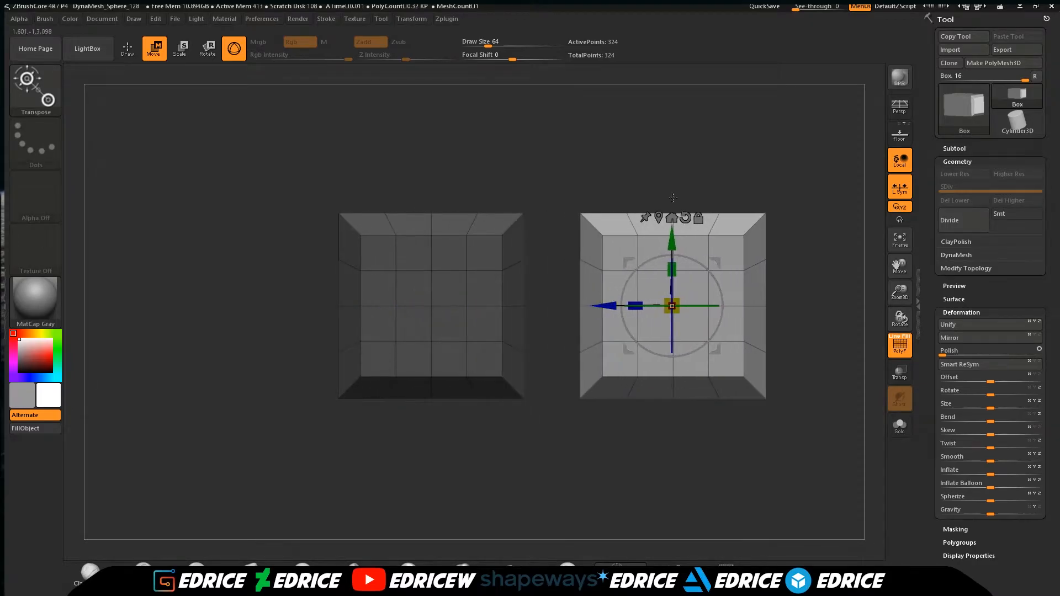
key("ctrl+z")
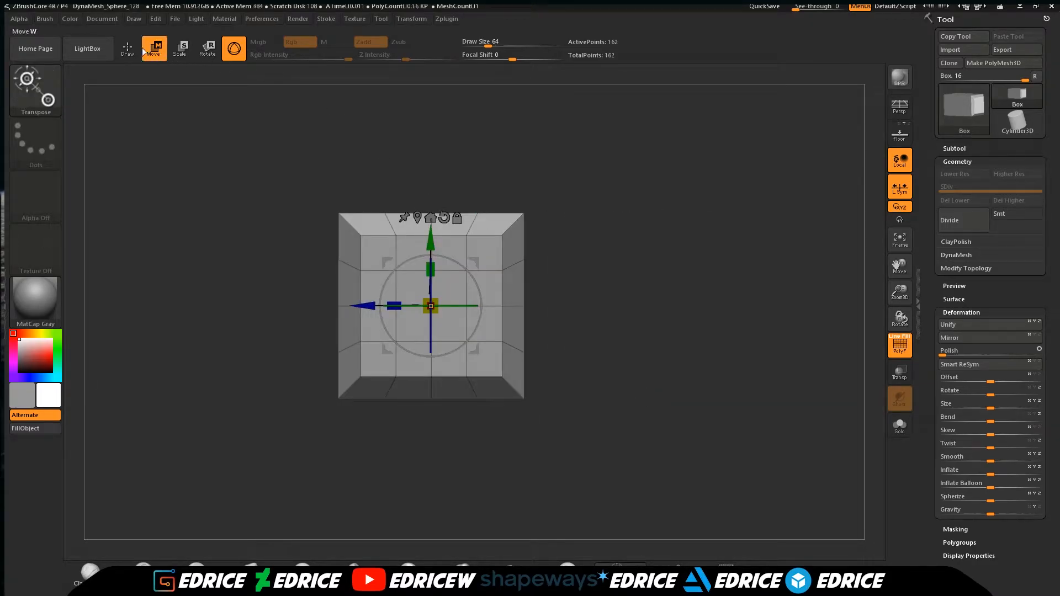
Mask the whole mesh and unmask only the centre faces of its end in the end view.
key("q")
left_click_drag(381, 258, 417, 290, "ctrl")
key("ctrl+a")
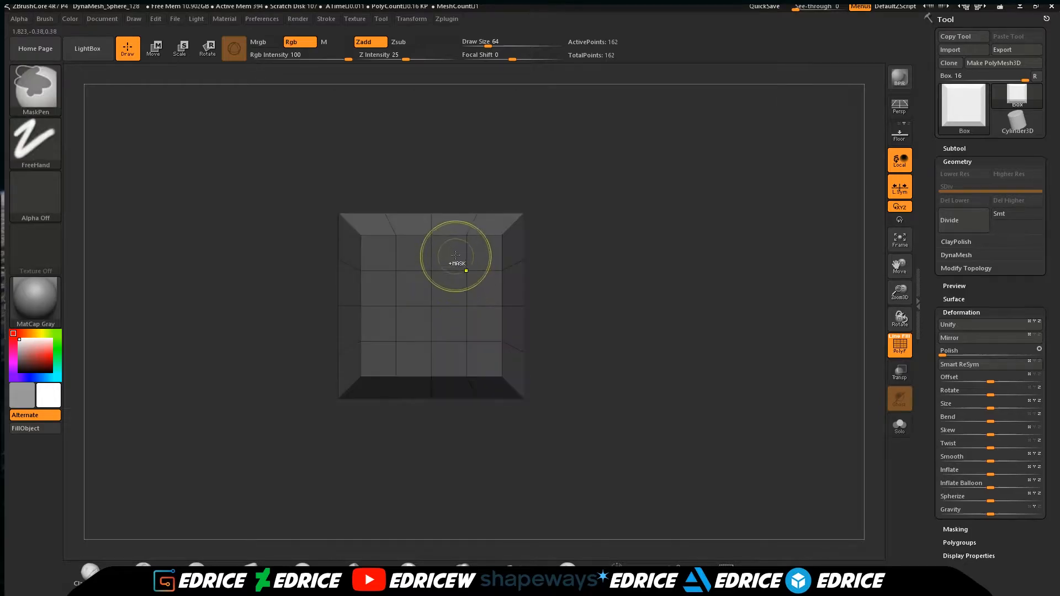
left_click_drag(299, 141, 610, 446, "ctrl")
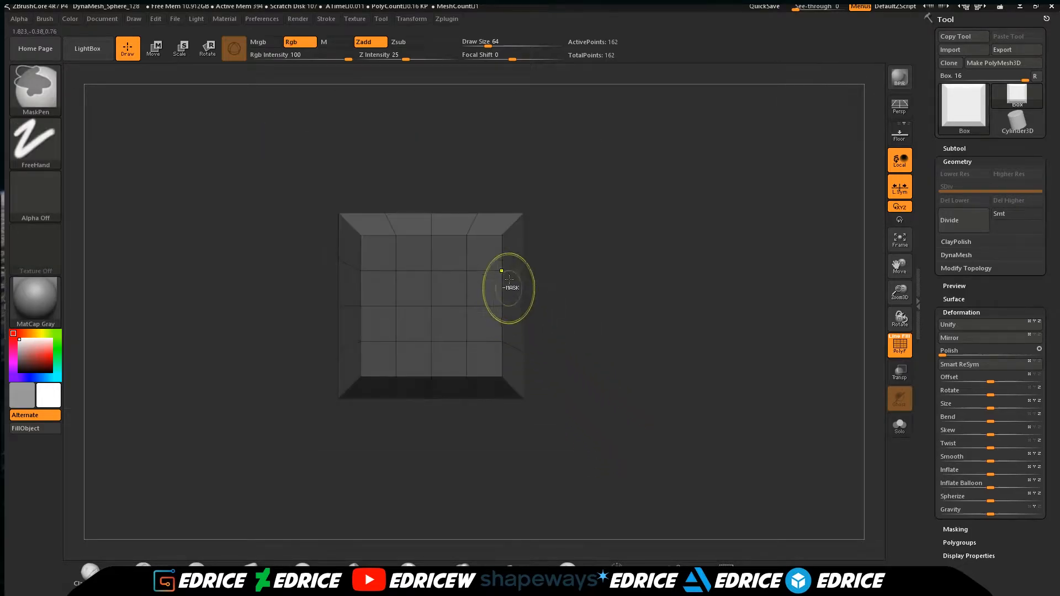
left_click_drag(595, 122, 499, 427, "ctrl+alt")
left_click_drag(280, 178, 348, 485, "ctrl+alt")
mouse_move(636, 456)
left_mouse_down("ctrl+alt")
mouse_move(535, 456)
mouse_move(184, 367)
left_mouse_up("ctrl+alt")
mouse_move(284, 172)
left_mouse_down("ctrl+alt")
mouse_move(367, 475)
mouse_move(382, 505)
mouse_move(417, 526)
left_mouse_up("ctrl+alt")
mouse_move(617, 379)
left_mouse_down()
mouse_move(683, 379)
mouse_move(635, 385)
left_mouse_up()
left_click(160, 48)
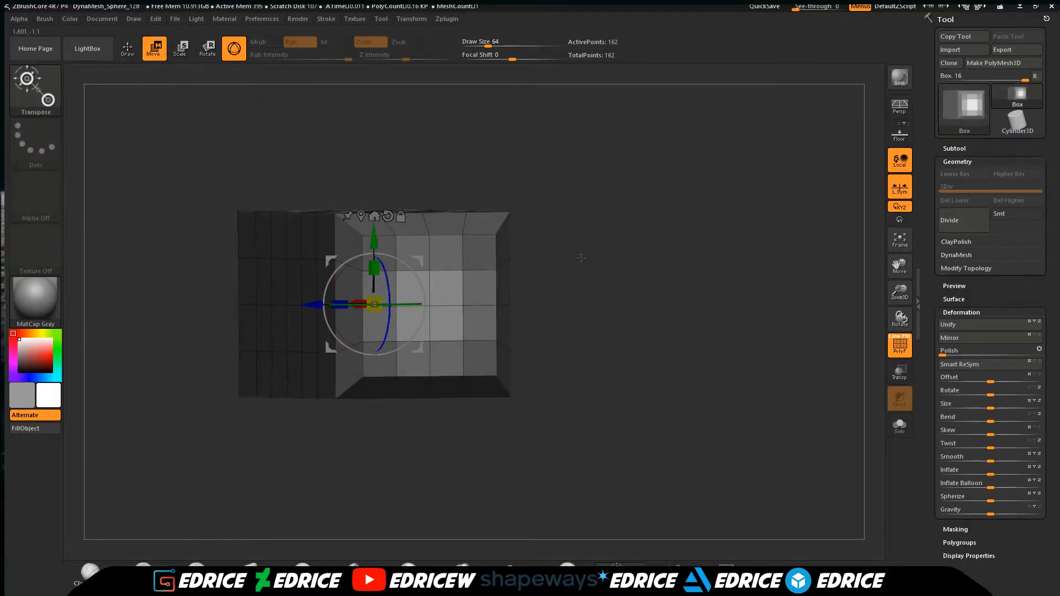
Extrude the unmasked centre faces of the end inward into a square recess and inspect it from an angle.
left_click_drag(638, 299, 586, 289)
left_click_drag(695, 336, 768, 374)
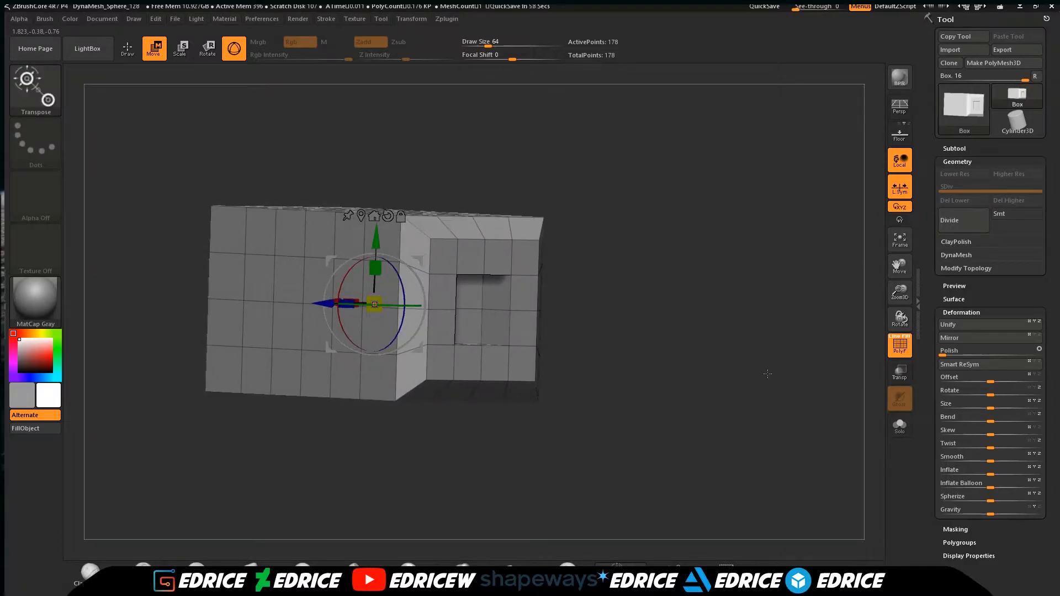
left_click_drag(767, 374, 714, 377)
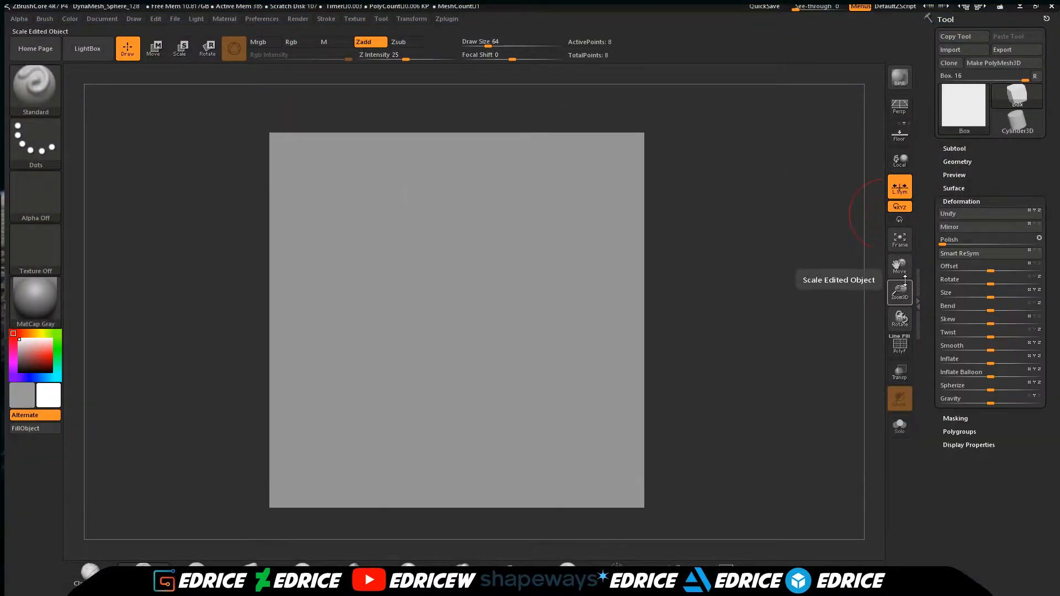
Subdivide the new box to level 2 and display its polyframe wires.
key("ctrl+d")
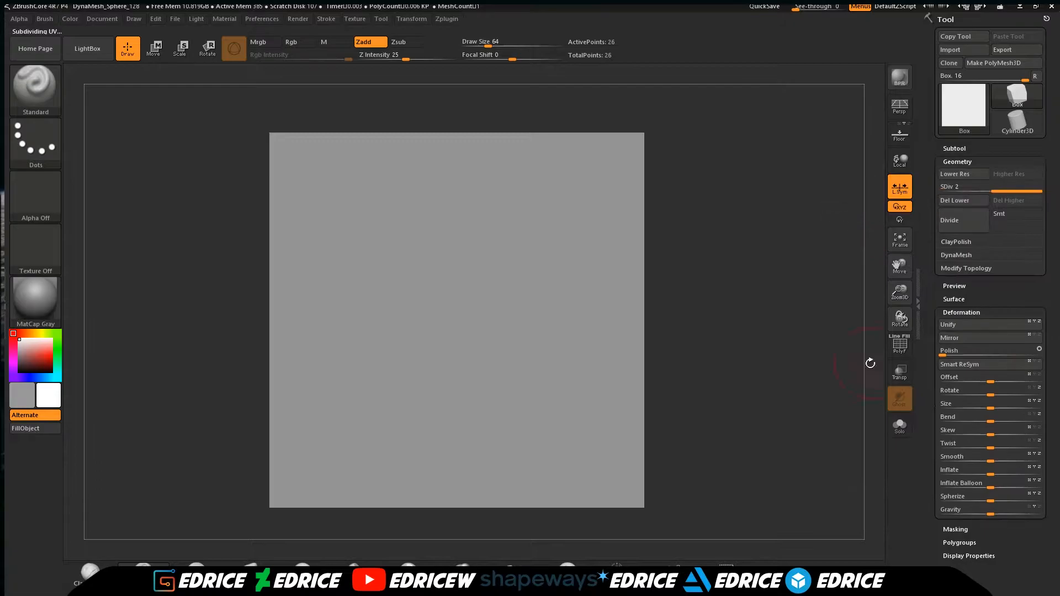
left_click(904, 370)
left_click(900, 346)
left_click_drag(797, 347, 807, 341)
left_click_drag(900, 293, 898, 278)
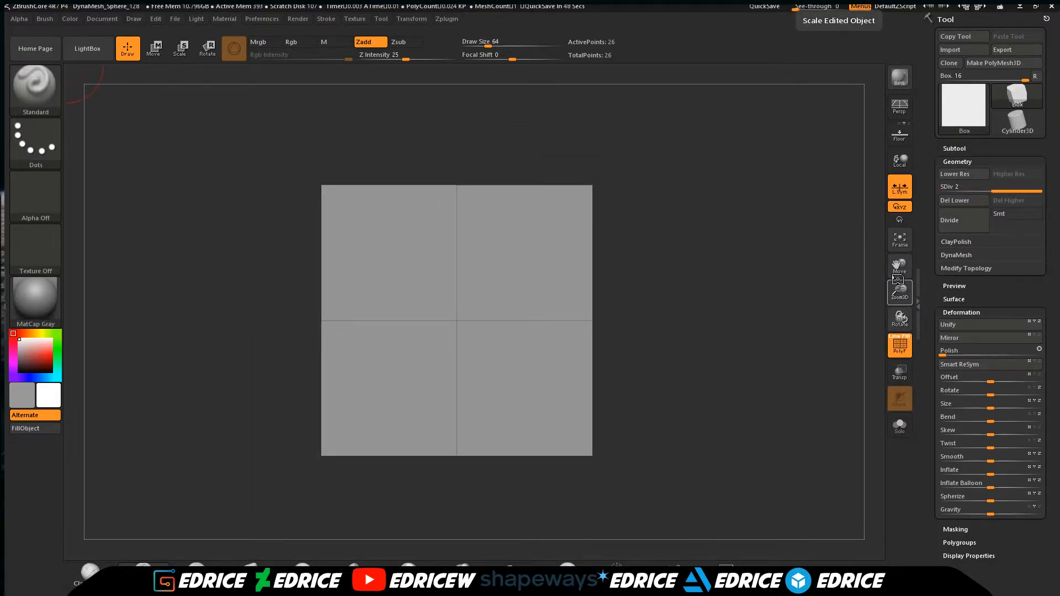
left_click_drag(759, 245, 733, 264)
Duplicate the box as a second subtool and activate the Move gizmo.
left_click(959, 148)
left_click(963, 465)
left_click_drag(776, 433, 800, 415)
left_click(154, 49)
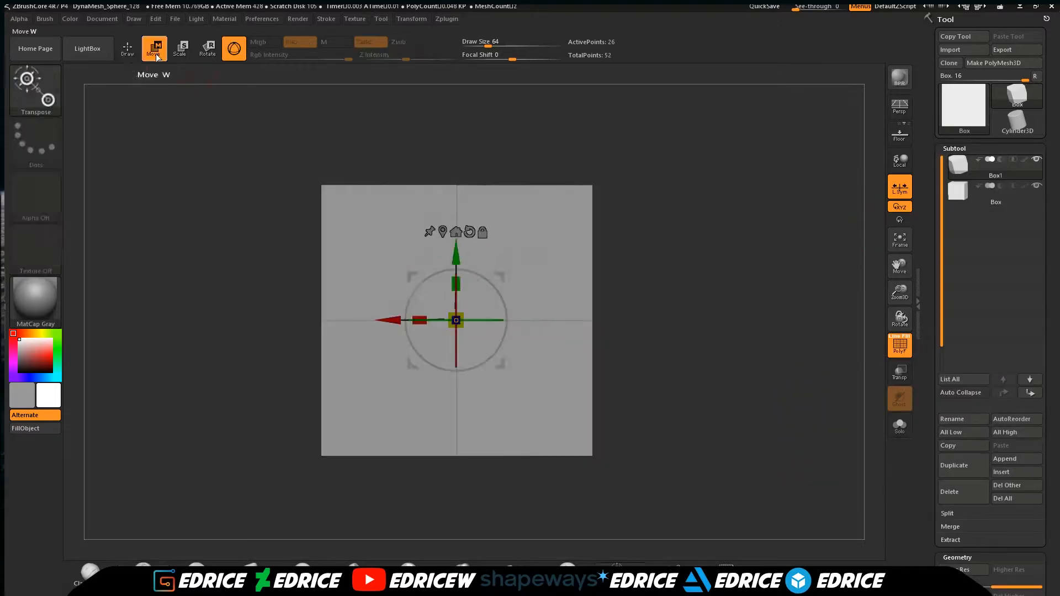
Try masking one side of the duplicate box and moving the unmasked part along X.
key("ctrl+z")
left_click_drag(456, 284, 407, 320)
left_click_drag(739, 296, 757, 283)
left_click_drag(758, 283, 759, 284, "shift")
left_click_drag(720, 164, 591, 452, "ctrl")
left_click_drag(377, 316, 313, 316)
mouse_move(684, 160)
left_mouse_down()
mouse_move(708, 387)
mouse_move(712, 172)
left_mouse_up()
Hide the original box, mask one end of the duplicate, and undo the trial gizmo move.
left_click(1036, 186)
left_click_drag(717, 167, 653, 369, "ctrl")
left_click_drag(685, 165, 712, 353)
left_click_drag(456, 320, 544, 285, "alt")
key("ctrl+z")
left_click_drag(712, 354, 718, 310, "shift")
Clear the mask and subdivide the duplicate box to level 3 without smoothing.
left_click_drag(1041, 576, 1041, 455)
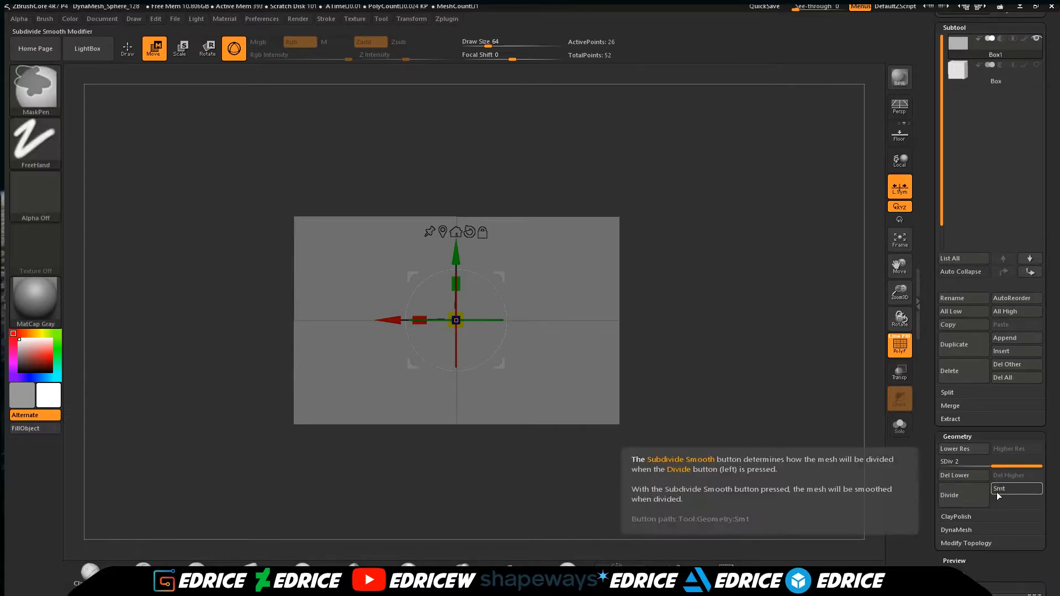
left_click(495, 162, "ctrl")
key("ctrl+d")
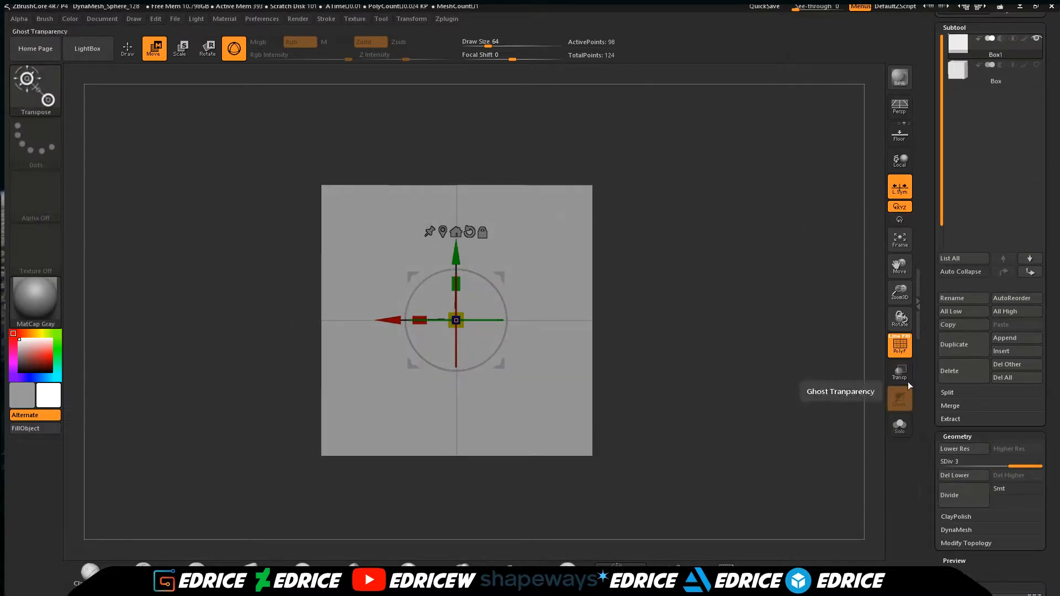
Stretch the duplicate along X into a long box, temporarily showing the original box for comparison.
left_click_drag(420, 320, 380, 320)
left_click(1036, 64)
left_click_drag(772, 221, 695, 265)
left_click_drag(420, 320, 380, 320)
left_click_drag(707, 293, 804, 296, "shift")
left_click(1036, 64)
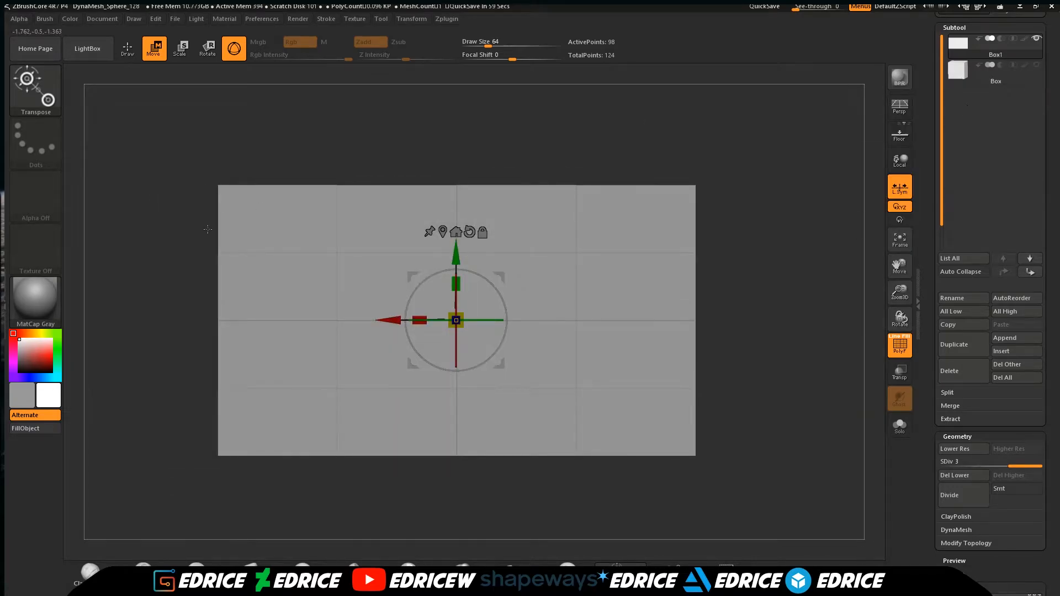
Mask vertical columns of the long box to isolate the edge loops that need shifting along X.
left_click_drag(601, 129, 559, 503, "ctrl")
left_click_drag(745, 276, 745, 409, "shift")
left_click_drag(900, 292, 900, 265)
left_click_drag(491, 138, 419, 496, "ctrl")
left_click(769, 407, "ctrl")
left_click(769, 407, "ctrl")
Scale the unmasked columns along X so the inner vertical edge loops sit close to the box ends, and clear the mask.
left_click_drag(419, 320, 458, 320)
left_click_drag(682, 320, 696, 222, "shift")
left_click_drag(611, 174, 369, 512, "ctrl+alt")
left_click_drag(419, 320, 336, 305)
left_click_drag(717, 265, 761, 309, "ctrl")
mouse_move(762, 309)
left_mouse_down("shift")
mouse_move(692, 299)
mouse_move(763, 309)
left_mouse_up("shift")
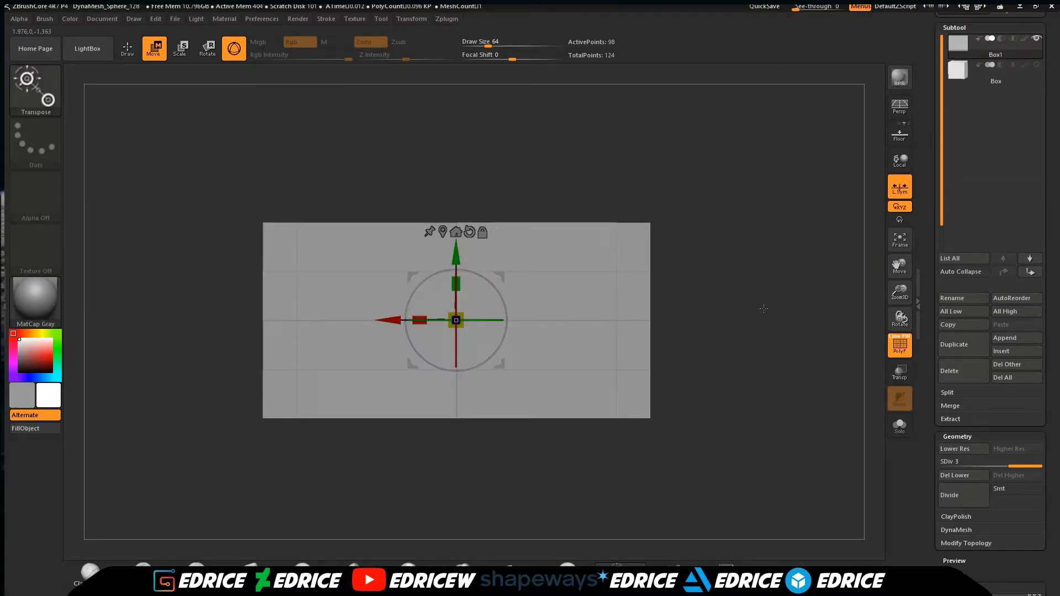
Scale the outer top and bottom edges inward along Y, clear the mask, and scale the whole box by 1.7 along Y.
left_click_drag(205, 188, 684, 254, "ctrl")
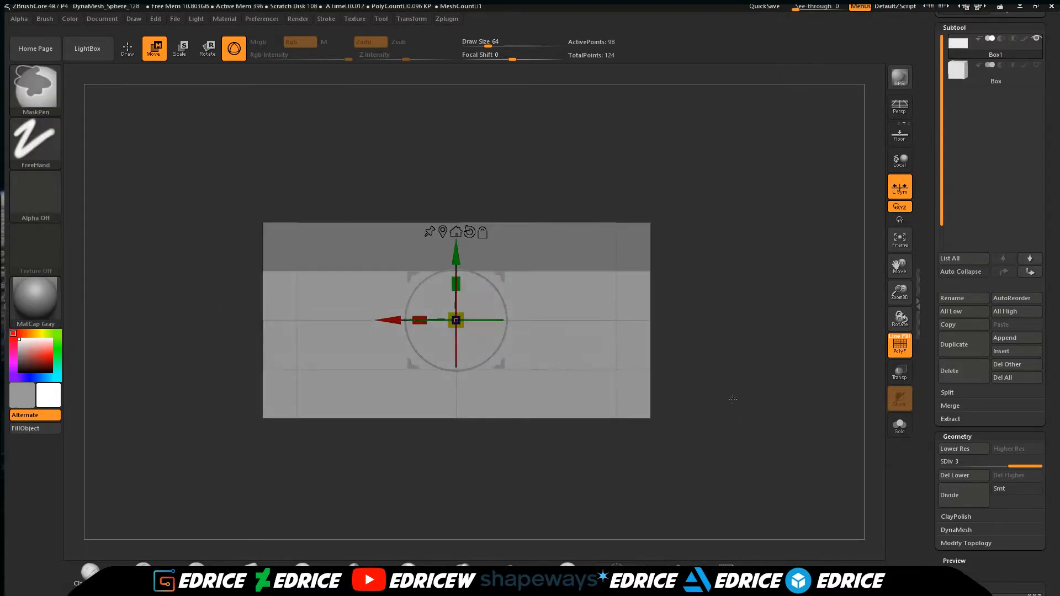
left_click_drag(738, 407, 226, 458, "ctrl")
left_click(226, 458, "ctrl")
left_click_drag(456, 284, 457, 313)
left_click_drag(717, 309, 750, 343, "ctrl")
left_click_drag(456, 286, 461, 236)
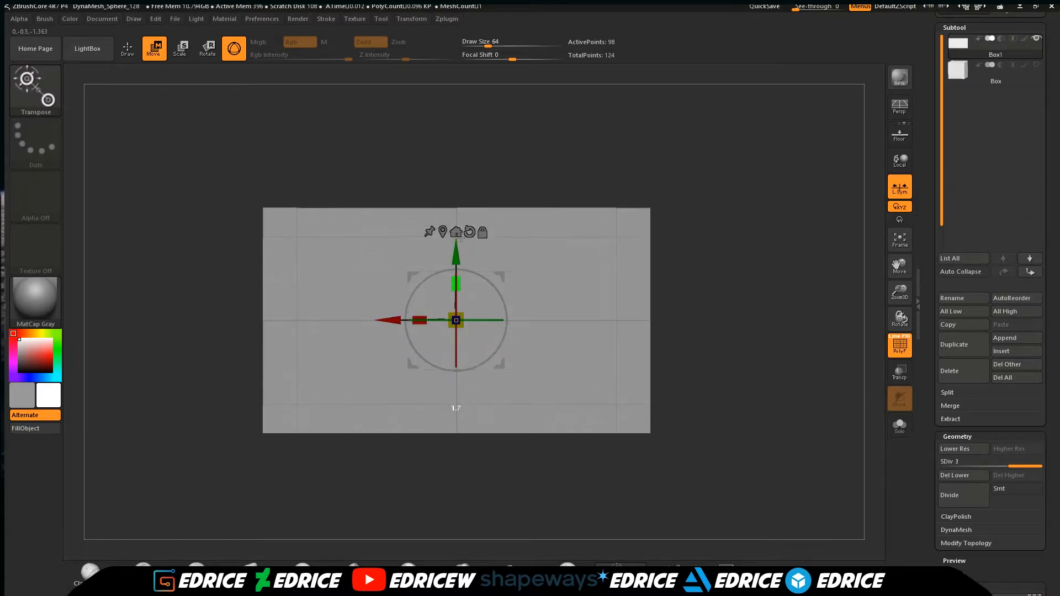
Mask the inner rows and scale the box's top and bottom edges slightly outward along Y.
left_click_drag(194, 173, 740, 214, "ctrl")
left_click_drag(723, 402, 231, 460, "ctrl")
left_click(229, 458, "ctrl")
left_click_drag(218, 158, 743, 230, "ctrl+alt")
left_click_drag(456, 284, 459, 271)
In the end view, scale the outer columns inward along Z, clear the mask, and widen the whole box along Z.
left_click_drag(695, 270, 781, 366, "shift")
left_click_drag(782, 366, 794, 276)
left_click_drag(374, 169, 281, 469, "ctrl")
left_click_drag(552, 171, 663, 469, "ctrl")
left_click(729, 324, "ctrl")
left_click_drag(419, 320, 460, 329)
left_click_drag(376, 171, 401, 167, "ctrl")
left_click_drag(419, 320, 365, 322)
Mask an end column, invert the mask, and fine-tune the width of the box's end borders along X.
left_click_drag(486, 176, 511, 221)
left_click_drag(629, 230, 681, 227)
left_click_drag(289, 177, 346, 518, "ctrl")
left_click(720, 331, "ctrl")
left_click_drag(422, 317, 426, 316)
Delete the original Box subtool, duplicate the long box, and move one copy up along Y.
left_click_drag(660, 298, 830, 364)
left_click(983, 73)
left_click(968, 371)
left_click(967, 344)
left_click(159, 53)
left_click_drag(456, 254, 456, 22)
Select the lower box's subtool, hide the raised one, and centre the lower box in view.
left_click_drag(712, 221, 712, 160, "alt")
left_click(995, 50)
left_click(1036, 38)
left_click_drag(293, 171, 286, 232, "alt")
Mask the whole lower box, unmask strips along its outer edges, and undo the last unmasking.
left_click_drag(190, 146, 712, 469, "ctrl")
left_click_drag(757, 111, 180, 232, "ctrl+alt")
left_click_drag(91, 445, 752, 375, "ctrl+alt")
left_click_drag(719, 345, 651, 158, "ctrl+alt")
key("ctrl+z")
Open the DynaMesh settings and turn on symmetry across the Z axis for the lower box.
left_click_drag(982, 563, 982, 456)
left_click(956, 422)
left_click_drag(756, 265, 797, 242)
left_click_drag(435, 289, 519, 314, "shift")
left_click_drag(746, 308, 795, 316)
left_click(411, 19)
left_click(480, 293)
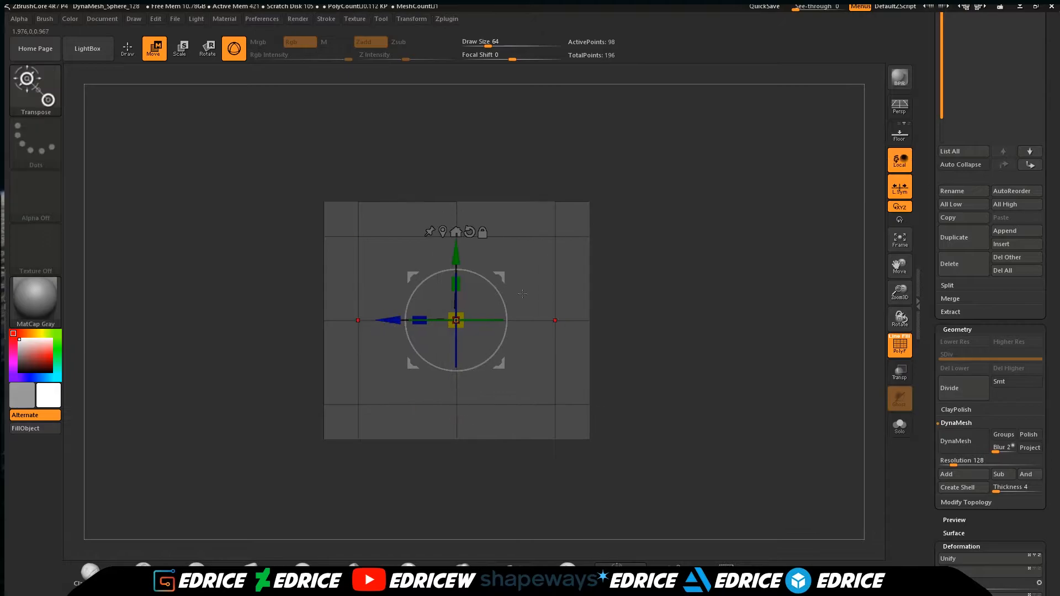
Try extruding the unmasked faces along Z in the end view, and undo the attempts.
left_click_drag(394, 319, 396, 319, "ctrl")
mouse_move(718, 316)
left_mouse_down()
mouse_move(789, 317)
mouse_move(735, 317)
left_mouse_up()
left_click_drag(395, 319, 411, 319)
left_click_drag(734, 316, 509, 319, "shift")
key("ctrl+z")
key("ctrl+z")
Clear the mask and remask the lower box so only the centre panels of its four sides are unmasked.
left_click_drag(462, 281, 460, 278)
mouse_move(794, 284)
left_mouse_down("shift")
mouse_move(662, 284)
mouse_move(784, 279)
left_mouse_up("shift")
left_click_drag(690, 276, 712, 299, "ctrl")
mouse_move(293, 221)
left_mouse_down("ctrl")
mouse_move(700, 450)
mouse_move(287, 480)
left_mouse_up("ctrl")
left_click_drag(235, 126, 338, 553, "ctrl+alt")
left_click_drag(719, 456, 817, 452, "shift")
left_click_drag(269, 104, 635, 529, "ctrl")
left_click_drag(690, 354, 878, 338, "shift")
Extrude the unmasked side panels inward by scaling to form recesses, and clear the mask.
left_click_drag(461, 319, 457, 320, "ctrl")
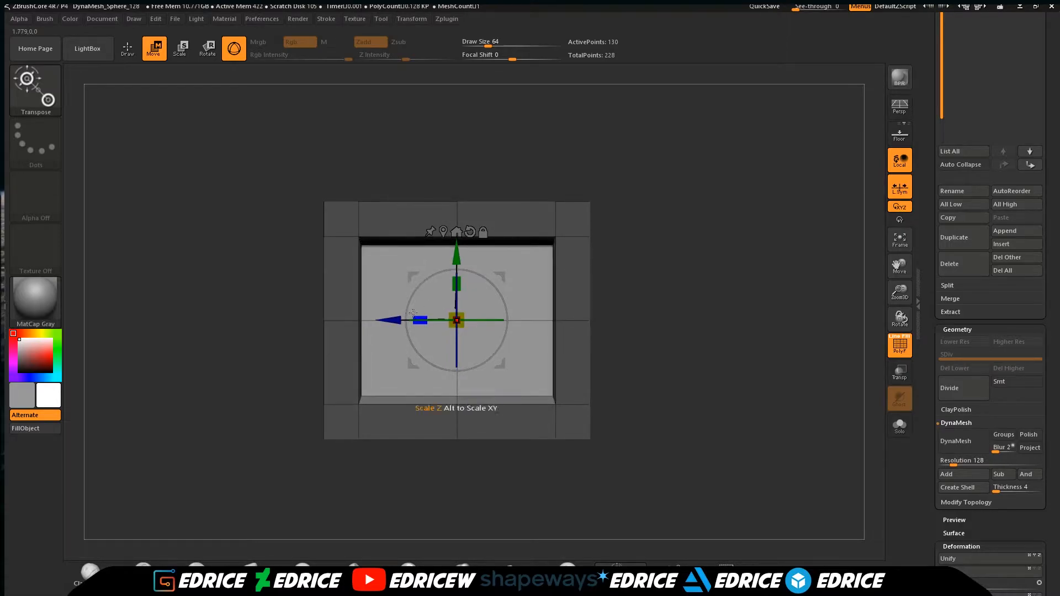
left_click_drag(690, 331, 795, 333, "shift")
left_click_drag(795, 328, 819, 345, "ctrl")
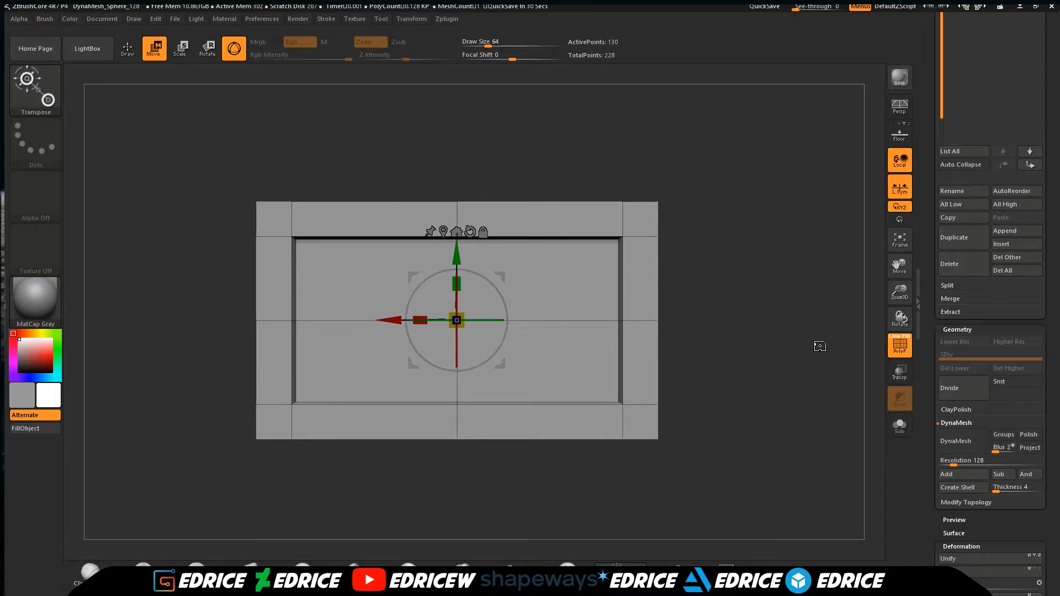
Mask the frame in the view along Y and extrude that face's centre panel into a recess, scaling it along X and Z.
left_click_drag(820, 346, 817, 287, "shift")
left_click_drag(239, 163, 663, 218, "ctrl")
left_click_drag(693, 138, 611, 462, "ctrl+alt")
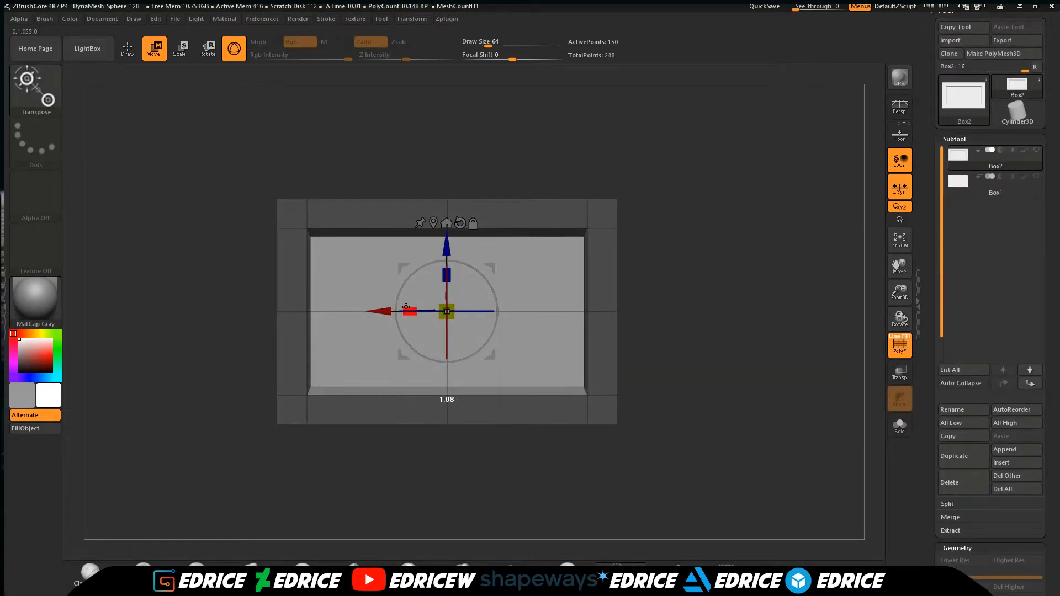
left_click_drag(699, 304, 747, 291)
left_click_drag(376, 135, 643, 474, "ctrl")
left_click_drag(690, 353, 633, 332, "shift")
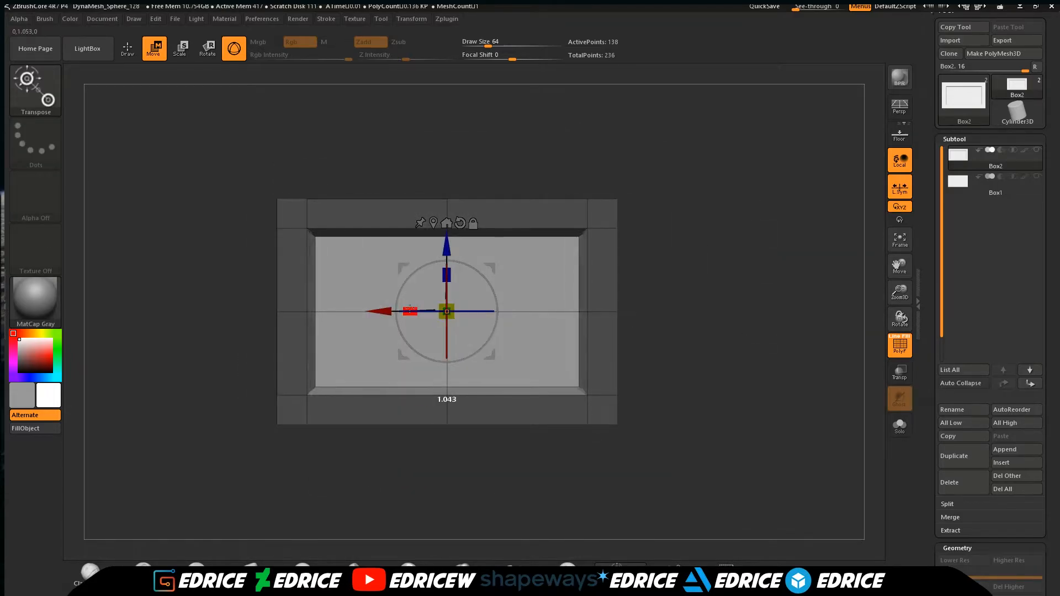
left_click_drag(453, 273, 455, 268)
left_click_drag(684, 276, 710, 373)
left_click(710, 374, "ctrl")
Remask the lower box for the opposite face, extrude its centre panel inward, and clear the mask.
left_click_drag(225, 164, 719, 214, "ctrl+alt")
left_click_drag(712, 287, 742, 243)
left_click_drag(95, 140, 721, 496, "ctrl+alt")
left_click_drag(721, 485, 734, 337)
left_click(750, 401, "ctrl")
left_click_drag(446, 246, 446, 311, "ctrl")
mouse_move(685, 243)
left_mouse_down()
mouse_move(710, 271)
mouse_move(677, 260)
mouse_move(644, 348)
mouse_move(687, 289)
mouse_move(734, 386)
left_mouse_up()
key("q")
mouse_move(812, 493)
left_mouse_down("ctrl")
mouse_move(792, 464)
mouse_move(786, 419)
left_mouse_up("ctrl")
Show both boxes, make the upper one active, try moving it along Y, and undo the last change.
left_click_drag(900, 292, 887, 366)
left_click(1036, 150)
left_click(988, 187)
left_click(154, 49)
left_click_drag(449, 490, 450, 334)
left_click_drag(685, 287, 633, 307)
key("ctrl+z")
Mask all but the top row of the upper box in the end view.
left_click_drag(740, 442, 815, 402)
left_click(899, 372)
left_click(899, 372)
left_click_drag(784, 436, 684, 402, "shift")
left_click_drag(336, 258, 643, 393, "ctrl")
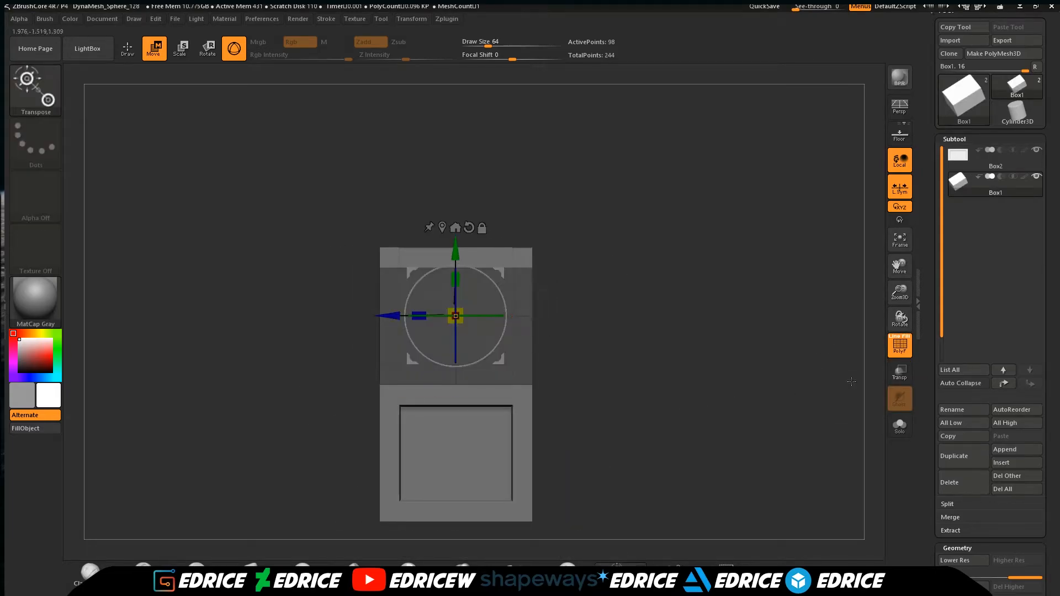
Scale the top rows of the upper box inward to taper the lid, and clear the mask.
left_click_drag(1050, 398, 1050, 234)
left_click(609, 317, "ctrl")
mouse_move(444, 318)
left_mouse_down()
mouse_move(458, 318)
mouse_move(445, 311)
left_mouse_up()
left_click_drag(580, 256, 591, 268, "ctrl")
left_click_drag(651, 287, 568, 288, "shift")
Mask the upper rows of the lid in the end view and invert the mask to protect its lower rows.
left_click_drag(303, 221, 610, 337, "ctrl")
left_click(615, 338, "ctrl")
left_click_drag(619, 331, 695, 331, "shift")
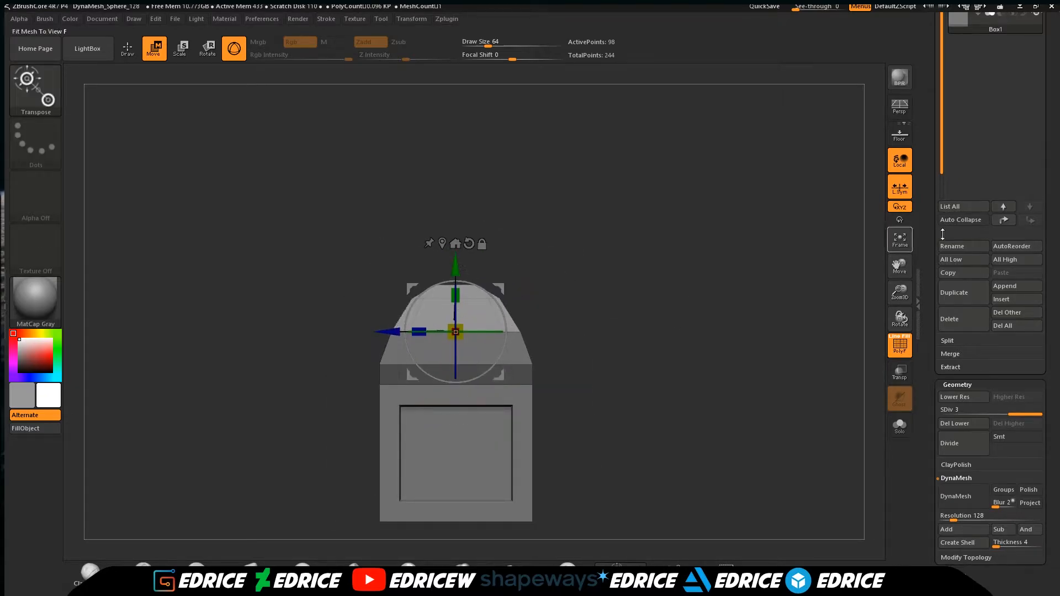
In the end view, isolate the lid's top rows with an inverted mask, adjust their height to round the profile, and clear the mask.
right_click(570, 320)
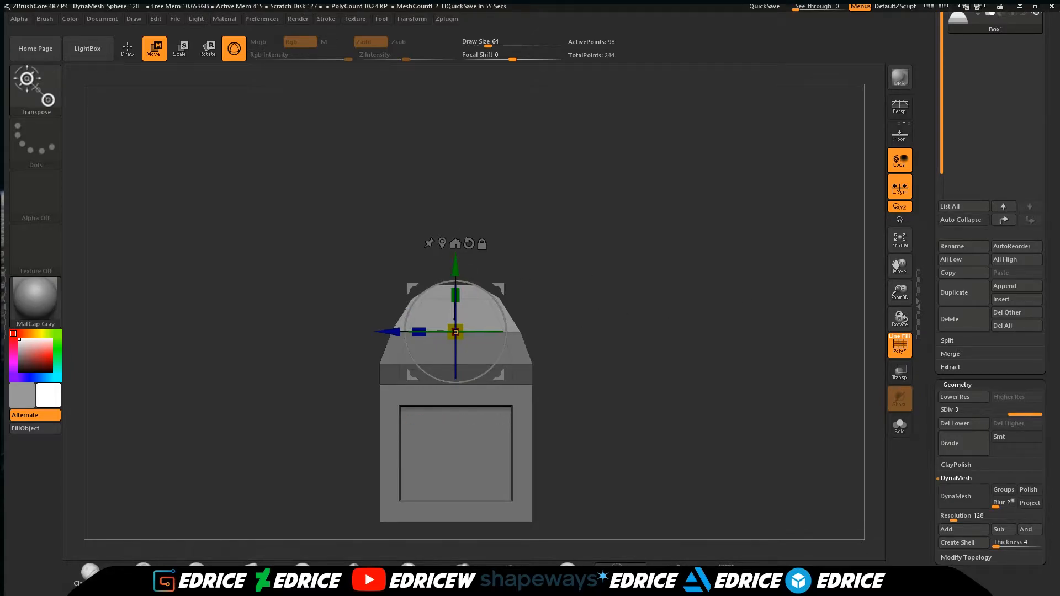
right_click_drag(571, 323, 735, 354)
left_click_drag(1049, 26, 1049, 199)
right_click_drag(861, 367, 831, 350, "alt")
right_click_drag(830, 350, 817, 326)
left_click_drag(907, 301, 907, 306)
right_click_drag(828, 309, 607, 298, "shift")
left_click_drag(298, 232, 620, 287, "ctrl")
left_click(620, 287, "ctrl")
left_click_drag(424, 251, 425, 259)
left_click_drag(528, 233, 574, 259, "ctrl")
left_click_drag(901, 290, 901, 315)
left_click_drag(411, 221, 441, 268, "ctrl")
left_click(485, 232, "ctrl")
mouse_move(552, 242)
right_mouse_down()
mouse_move(527, 254)
mouse_move(543, 249)
right_mouse_up()
left_click_drag(544, 237, 563, 254, "ctrl")
left_click_drag(390, 208, 428, 249, "ctrl")
left_click(485, 222, "ctrl")
left_click_drag(490, 204, 513, 220, "ctrl")
Isolate the lid's top centre points with an inverted mask, nudge them vertically, and clear the mask.
left_click_drag(389, 209, 456, 264, "ctrl")
left_click(484, 222, "ctrl")
left_click_drag(425, 248, 425, 251)
right_click_drag(607, 238, 772, 237, "shift")
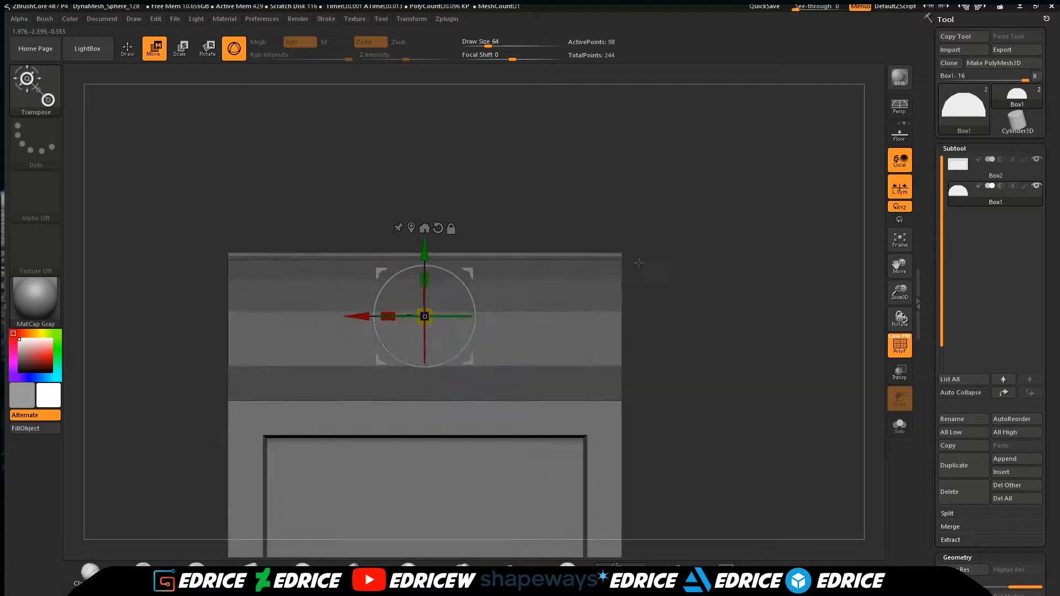
left_click_drag(690, 210, 729, 237, "ctrl")
Isolate the lid's middle section between its two ends, delete the lower subdivision levels, and extrude the section inward to leave raised end bands.
right_click_drag(635, 331, 627, 291, "alt")
mouse_move(634, 182)
right_mouse_down()
mouse_move(615, 210)
mouse_move(624, 193)
right_mouse_up()
left_click_drag(298, 251, 552, 386, "ctrl")
left_click_drag(435, 316, 433, 316)
key("ctrl+z")
left_click_drag(1045, 529, 1045, 347)
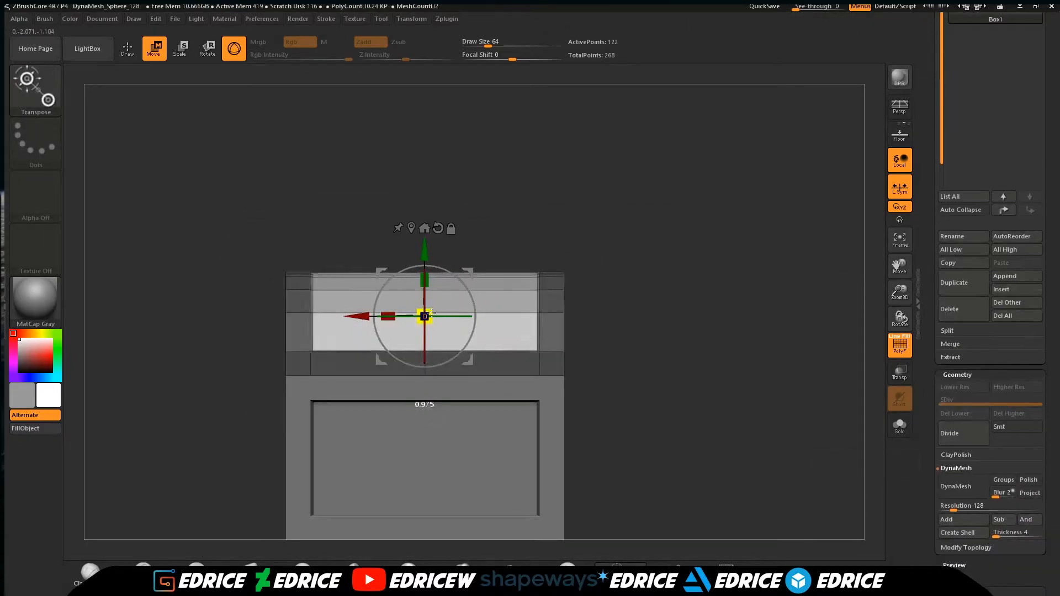
left_click_drag(387, 314, 388, 314)
right_click_drag(486, 265, 596, 347, "shift")
left_click_drag(427, 286, 428, 284)
Mask all but the lid's centre line, raise it to form a peak in the middle, and clear the mask.
right_click_drag(657, 309, 618, 343)
left_click_drag(503, 232, 613, 387, "ctrl")
left_click_drag(425, 256, 425, 244)
mouse_move(635, 221)
right_mouse_down()
mouse_move(582, 210)
mouse_move(486, 249)
mouse_move(765, 297)
mouse_move(717, 332)
right_mouse_up()
key("f")
key("f")
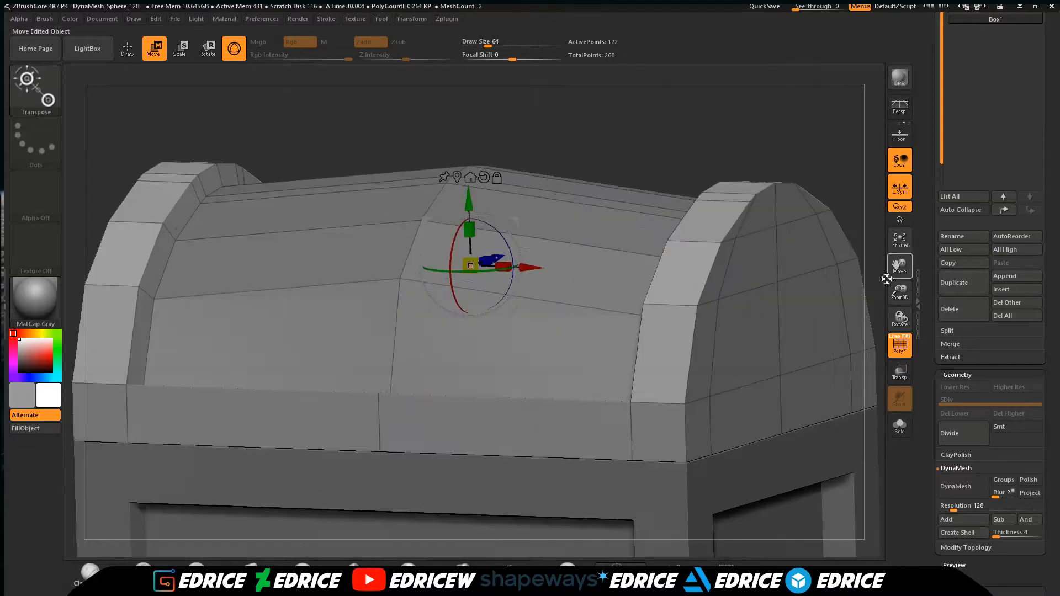
right_click_drag(772, 364, 795, 312, "ctrl")
left_click_drag(772, 276, 811, 313, "ctrl")
right_click_drag(811, 312, 791, 442, "alt")
right_click_drag(790, 442, 759, 455)
Append a box as a new subtool, make it active, and unify its size.
left_click_drag(1026, 75, 1026, 278)
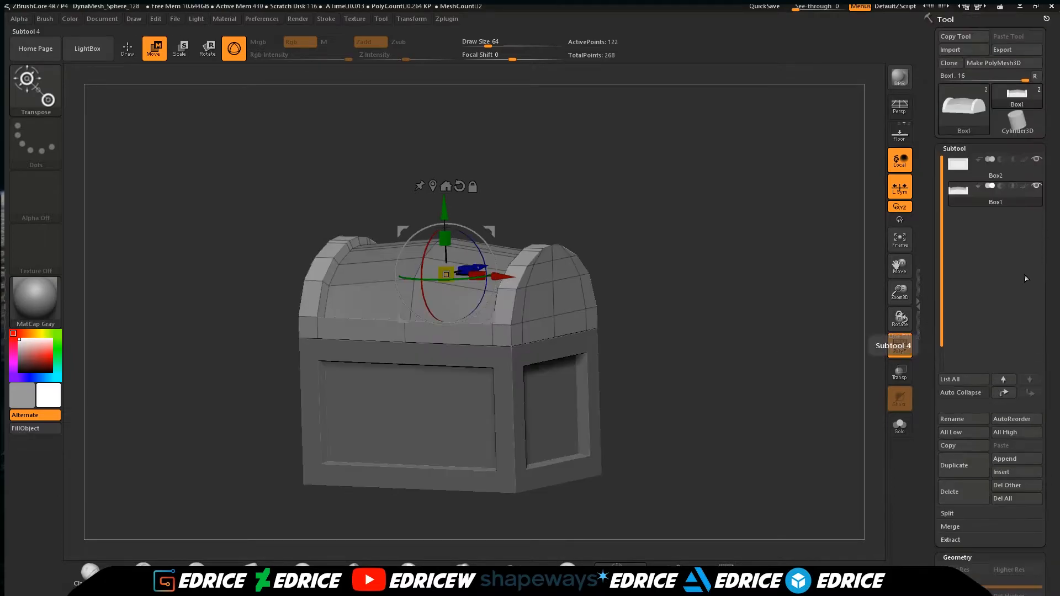
left_click(1025, 459)
left_click(905, 513)
left_click(994, 222)
left_click(962, 51)
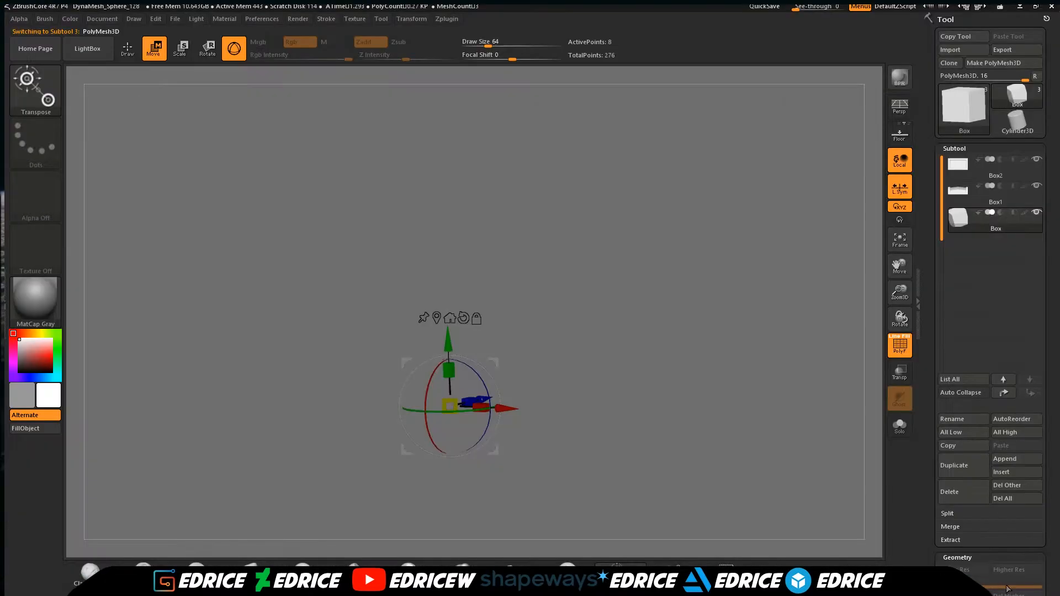
left_click_drag(979, 542, 980, 57)
left_click(964, 301)
left_click_drag(1016, 153, 1016, 546)
Turn on transparency and move the box to the front centre of the chest, across the seam between lid and base.
left_click(900, 372)
right_click_drag(773, 387, 663, 386, "shift")
left_click_drag(514, 406, 425, 406)
right_click_drag(276, 430, 386, 403, "shift")
right_click_drag(662, 397, 552, 397, "shift")
left_click_drag(362, 407, 315, 406)
right_click_drag(635, 397, 745, 397)
left_click_drag(361, 340, 361, 271)
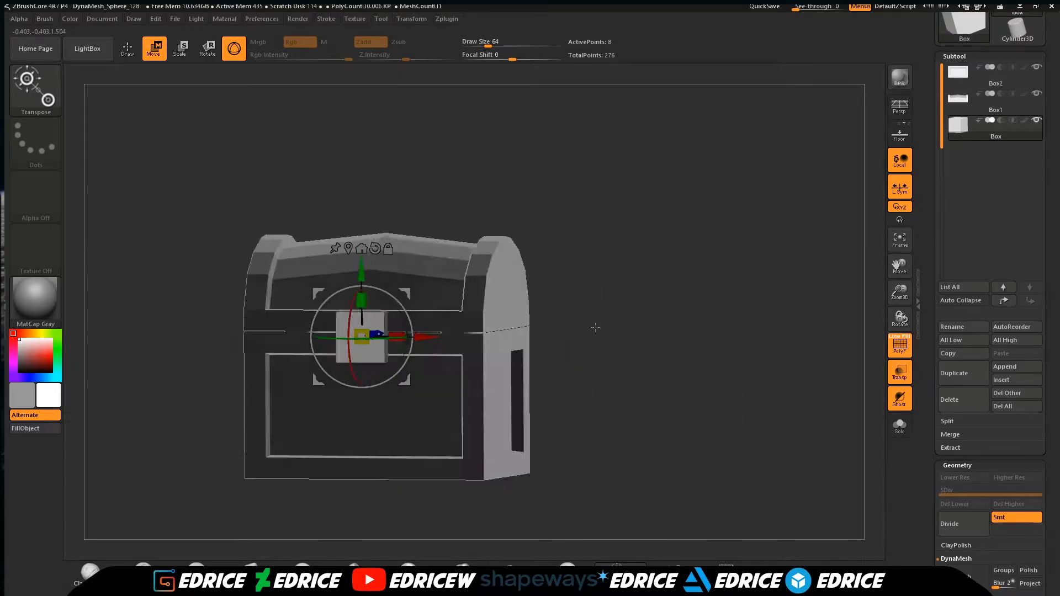
right_click_drag(185, 114, 354, 236, "ctrl")
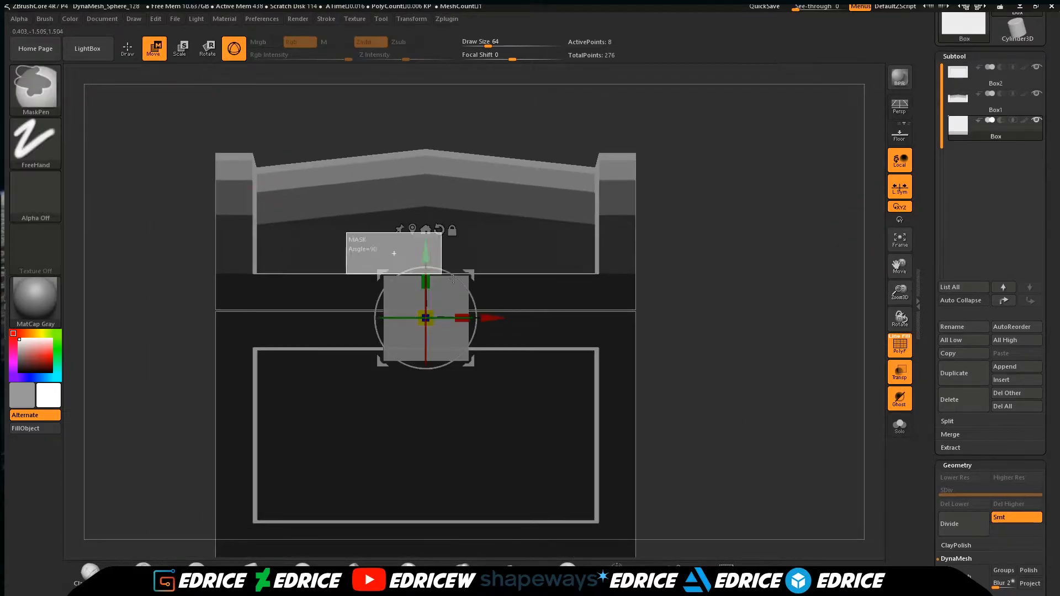
left_click_drag(1043, 416, 1043, 338)
key("ctrl+z")
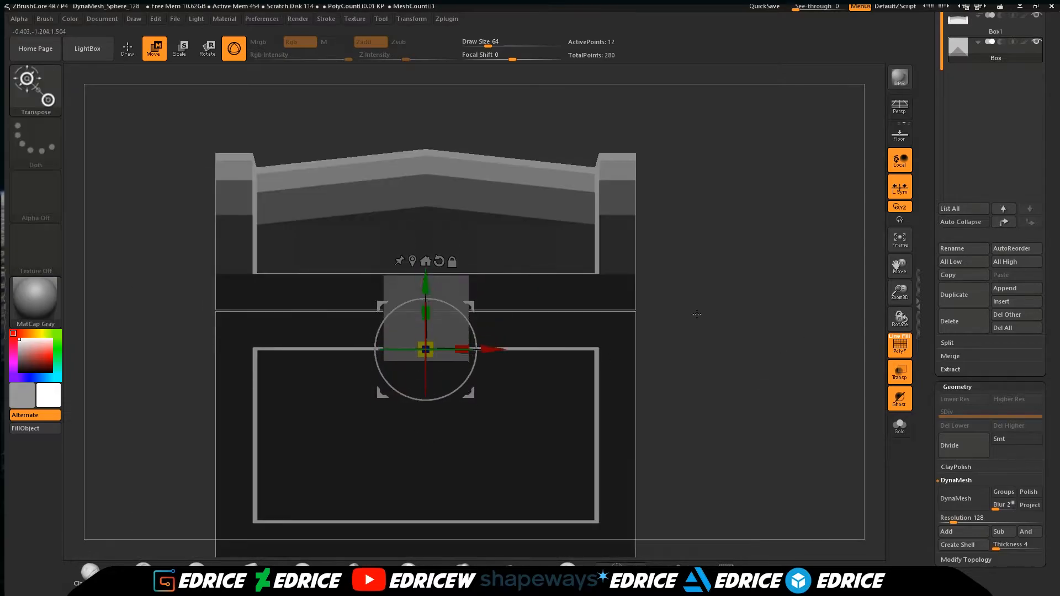
Divide the box once, mask its upper part in the front view, and isolate it with the other subtools hidden and transparency off.
left_click(977, 446)
mouse_move(839, 359)
right_mouse_down()
mouse_move(802, 367)
mouse_move(828, 366)
right_mouse_up()
left_click_drag(365, 259, 497, 332, "ctrl")
left_click_drag(431, 254, 431, 274)
left_click(1036, 42)
left_click(899, 373)
right_click_drag(704, 390, 688, 391)
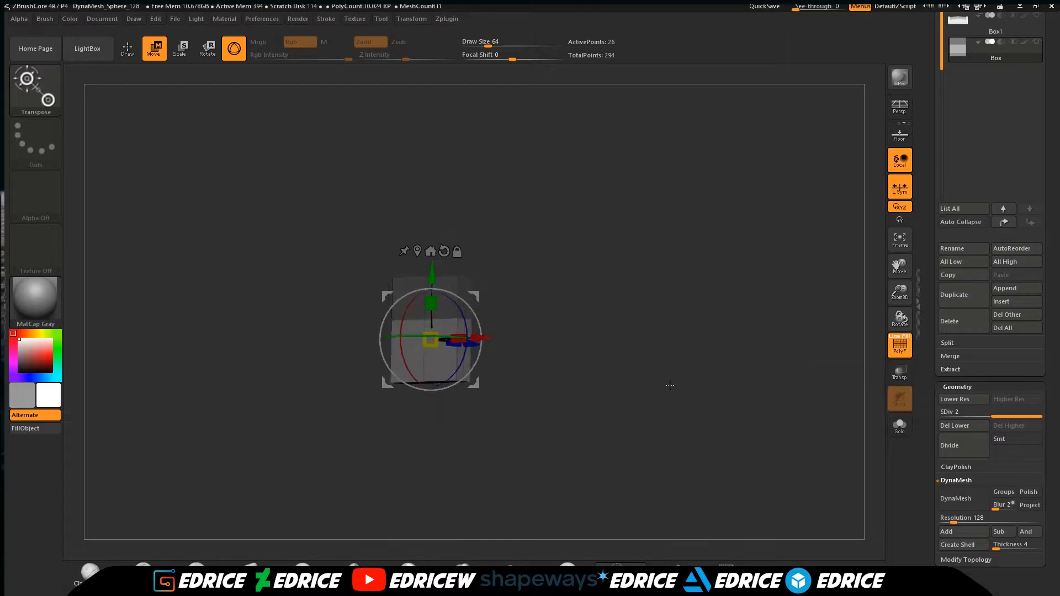
Extrude the box's bottom face downward in three stages, tapering it into a narrower tab with bevelled end corners.
right_click_drag(587, 319, 713, 314)
key("ctrl+z")
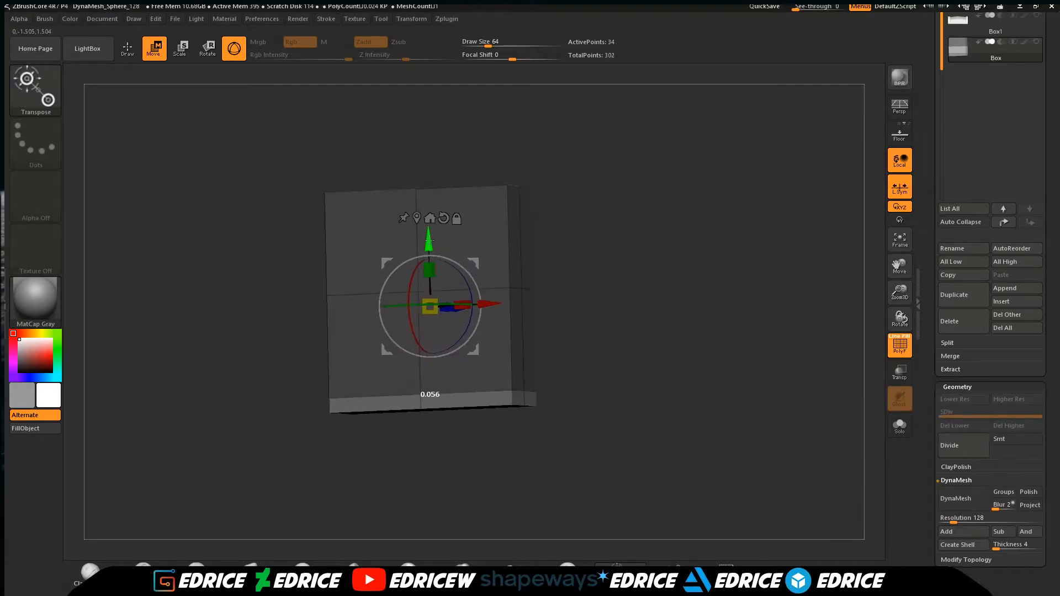
left_click_drag(428, 241, 430, 302, "ctrl")
right_click_drag(442, 326, 464, 359, "shift")
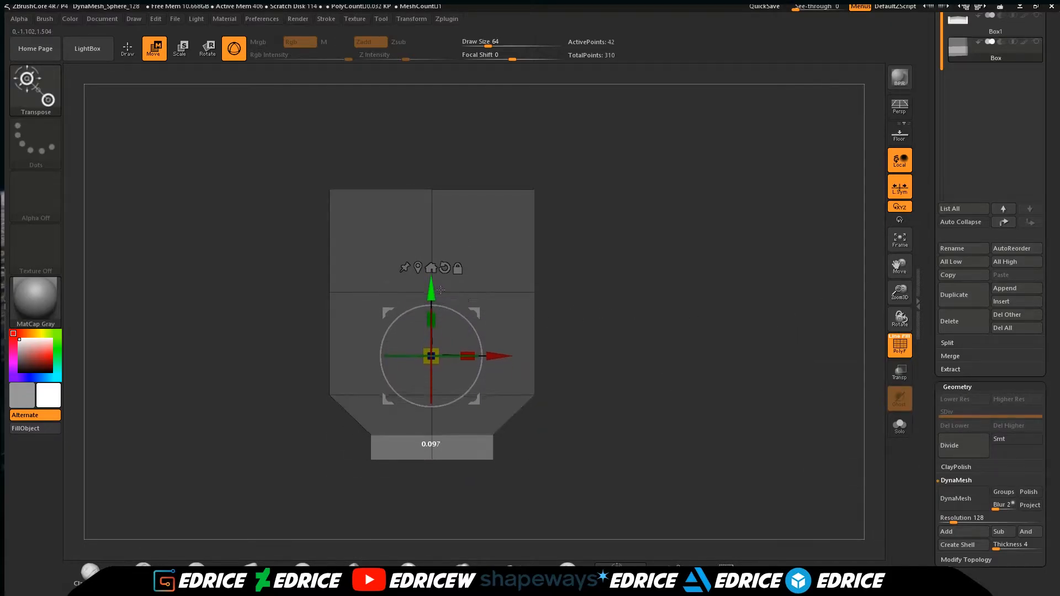
left_click_drag(432, 302, 431, 323, "ctrl")
left_click_drag(468, 385, 444, 386)
Mask and reshape the lock's upper rows to bevel its top corners, and show it in place on the whole chest.
left_click_drag(585, 381, 607, 403, "ctrl")
left_click_drag(574, 514, 298, 270, "ctrl")
left_click_drag(431, 321, 431, 390)
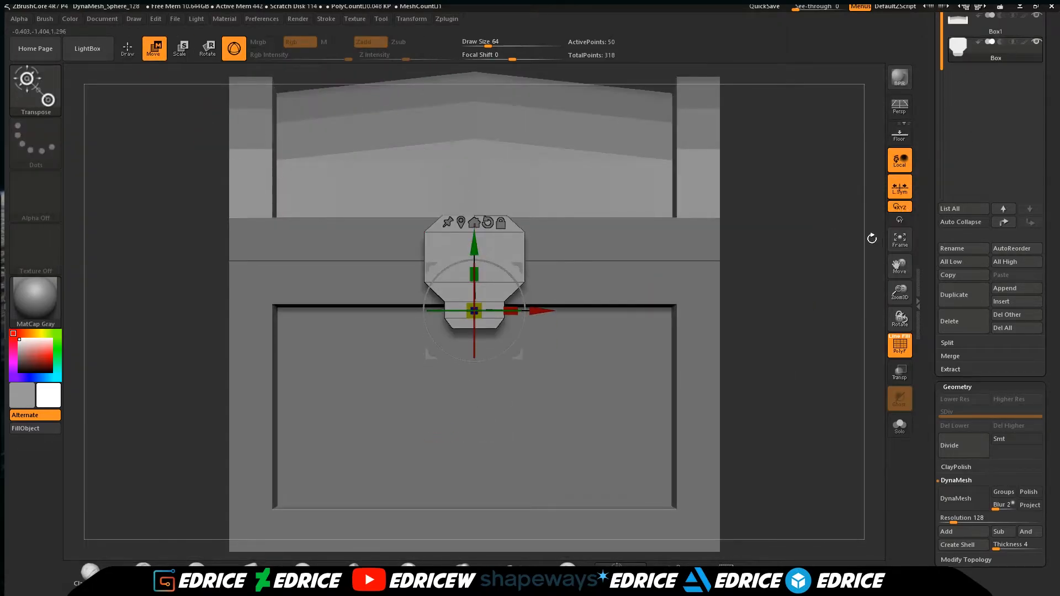
left_click_drag(871, 239, 832, 315)
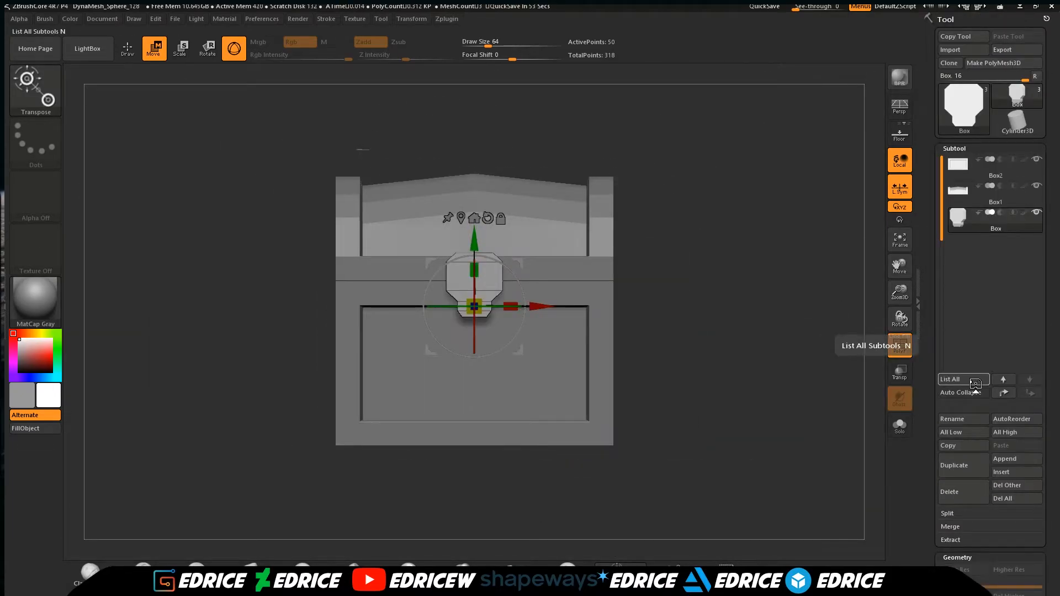
Export the lock mesh to the Box folder in OBJ format with the file name Low_Boo.
left_click(1017, 50)
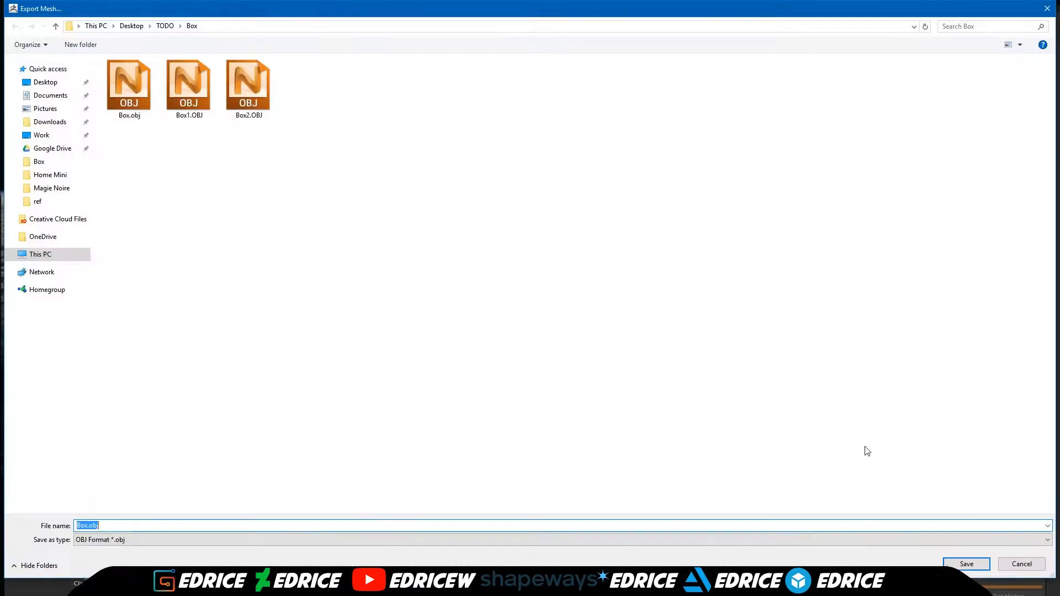
left_click(966, 563)
type("Low_Boo")
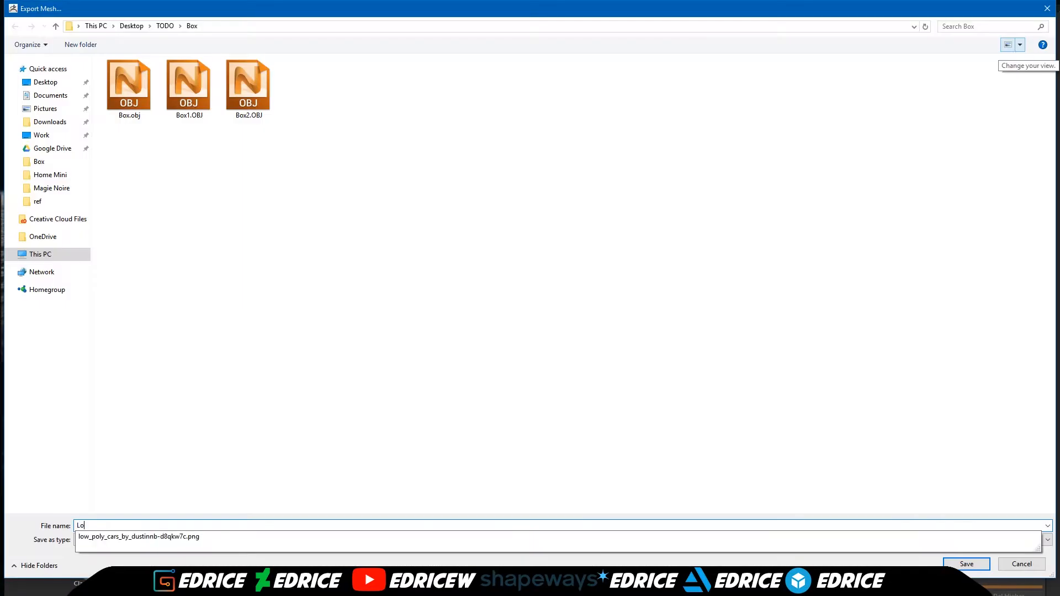
key("Return")
Rename the base subtool Bottom, the lid subtool Top and the lock subtool Lock.
left_click(968, 421)
type("Bottom")
key("Return")
left_click(987, 196)
left_click(966, 420)
type("Top")
key("Return")
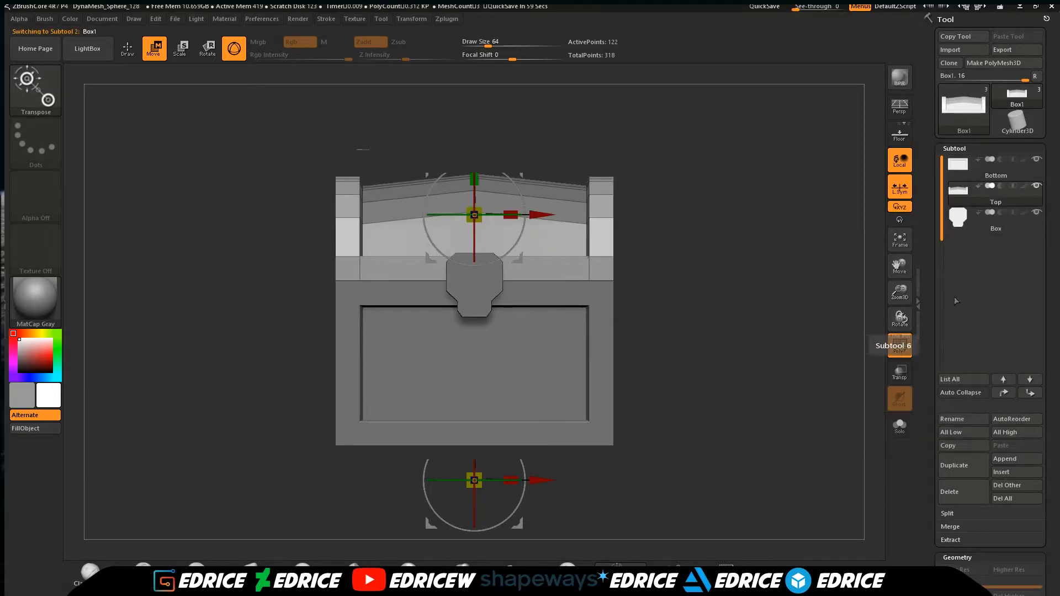
left_click(987, 222)
left_click(978, 420)
type("Lock")
key("Return")
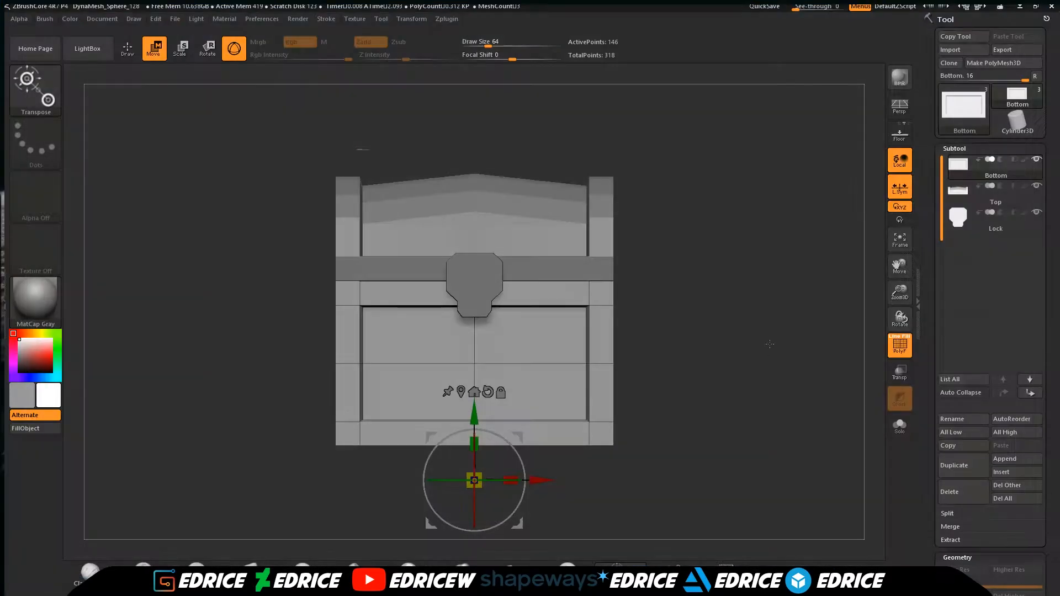
Save the project under the name Low and a second copy under the name High.
left_click_drag(769, 344, 795, 332)
left_click_drag(900, 292, 737, 276)
left_click_drag(1051, 364, 1051, 119)
left_click(175, 18)
left_click(250, 53)
type("H")
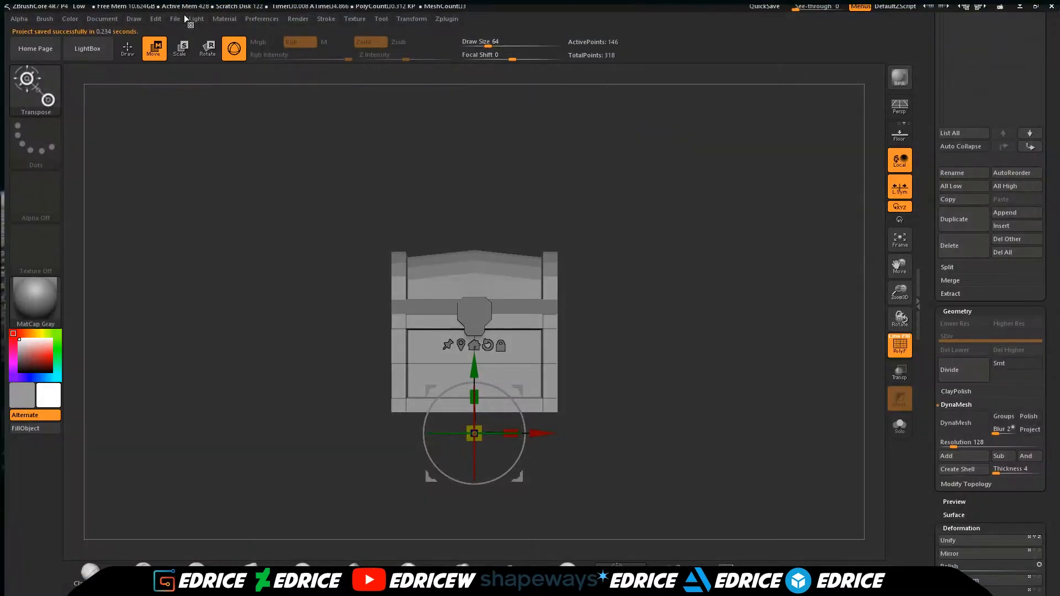
left_click(184, 15)
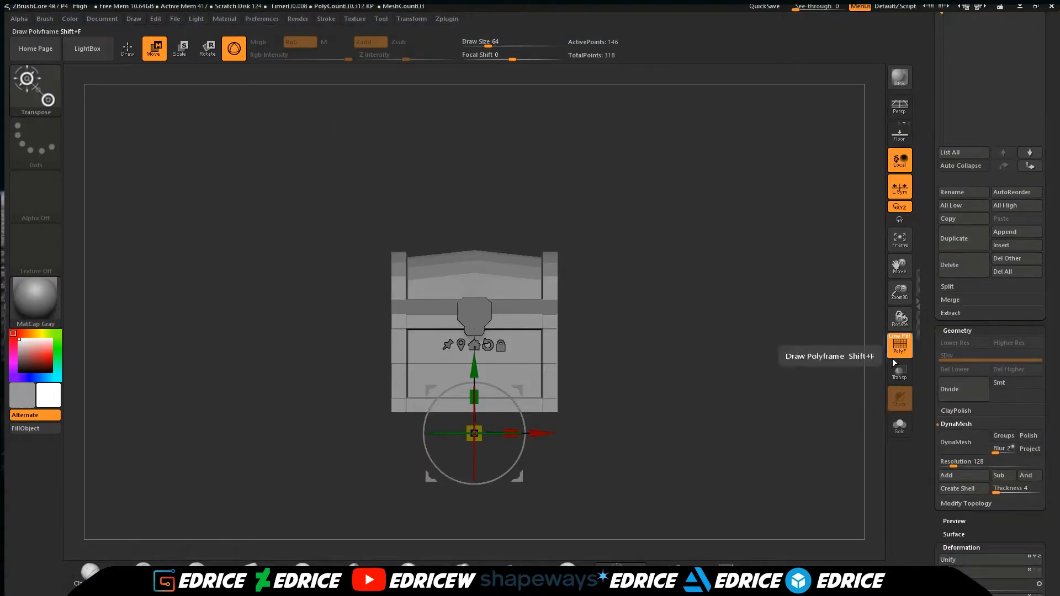
Subdivide the Bottom subtool to level 4 without smoothing, and turn on perspective.
left_click(959, 391)
left_click_drag(899, 292, 899, 353)
left_click_drag(773, 310, 817, 301)
left_click(899, 106)
left_click(961, 389)
Turn on subdivision smoothing, divide the Bottom subtool up to level 8, and hide the polyframe.
left_click(1016, 384)
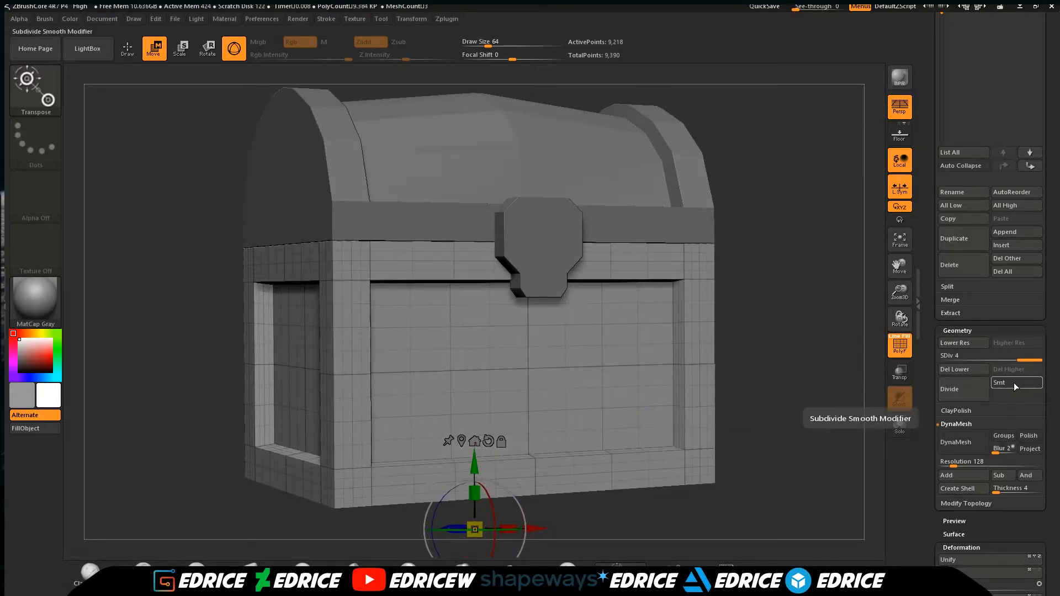
left_click_drag(801, 353, 827, 314)
left_click(973, 392)
left_click(900, 347)
left_click_drag(836, 362, 849, 287)
key("ctrl+d")
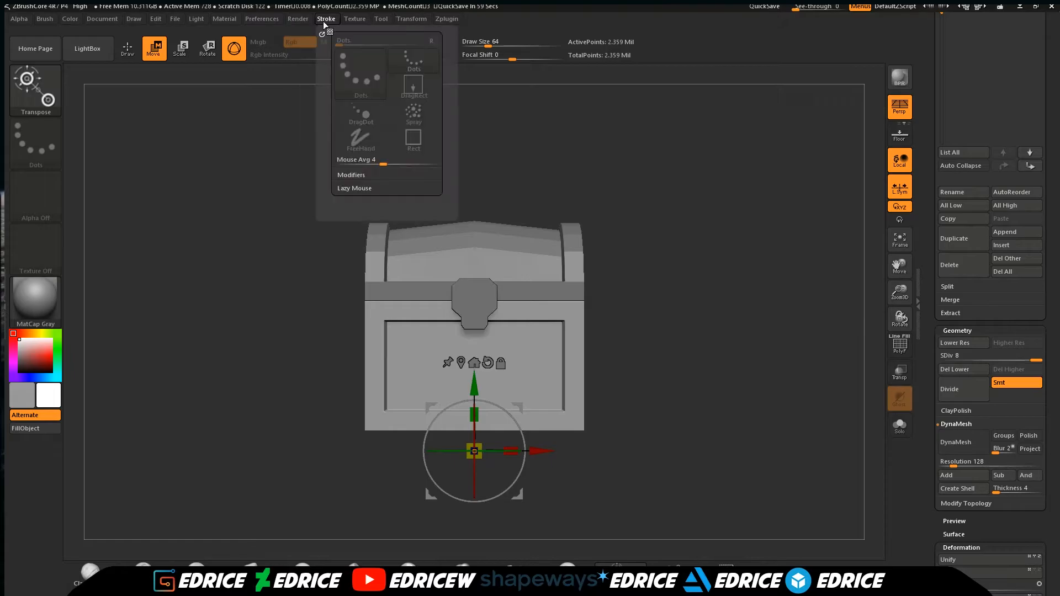
Save the project, make the Lock the active subtool, and show its polyframe.
key("ctrl+s")
key("Return")
left_click_drag(955, 183, 956, 394)
left_click(963, 204)
left_click_drag(976, 562, 976, 381)
left_click(899, 346)
left_click_drag(806, 276, 814, 386, "alt")
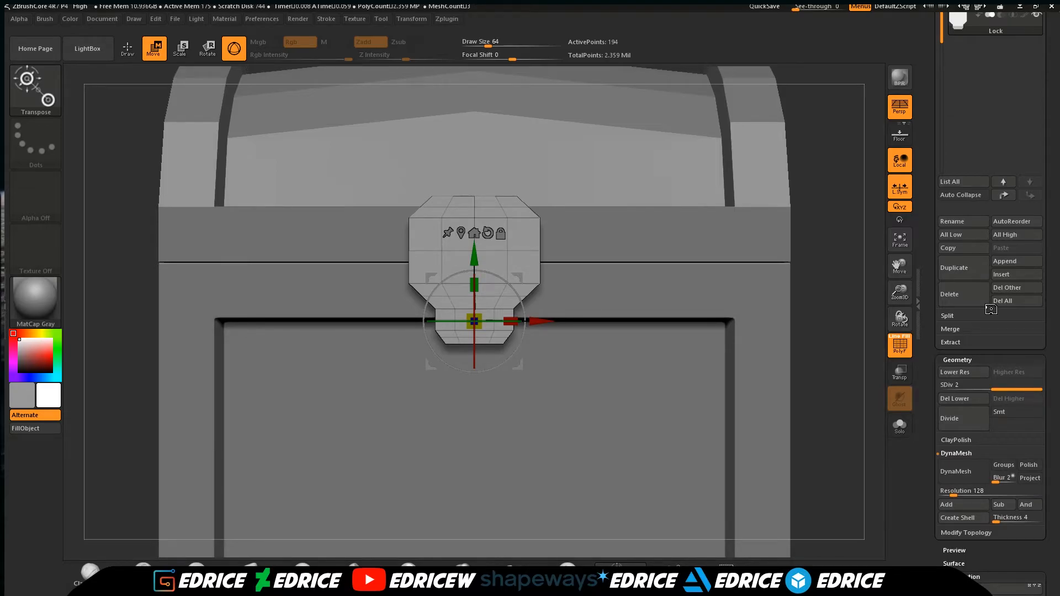
Subdivide the Lock several times without smoothing, and divide it further with smoothing on.
left_click(967, 424)
left_click(967, 424)
left_click(966, 424)
left_click(903, 349)
left_click(903, 349)
left_click(1014, 412)
left_click(965, 419)
left_click(954, 433)
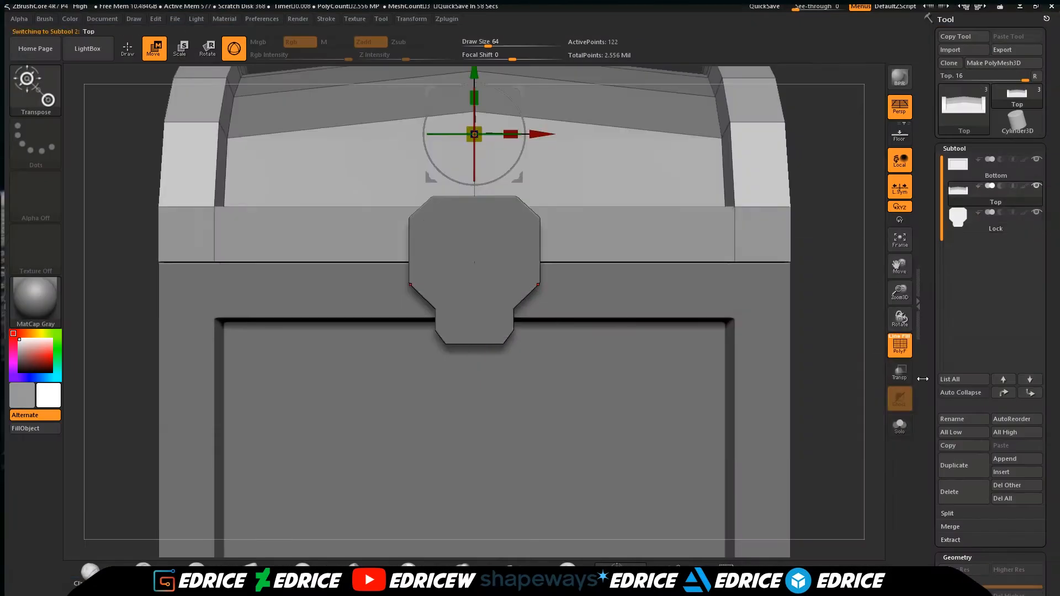
Subdivide the Top subtool to level 2 without smoothing, mask its central section, and invert the mask.
left_click_drag(1050, 477, 1050, 436)
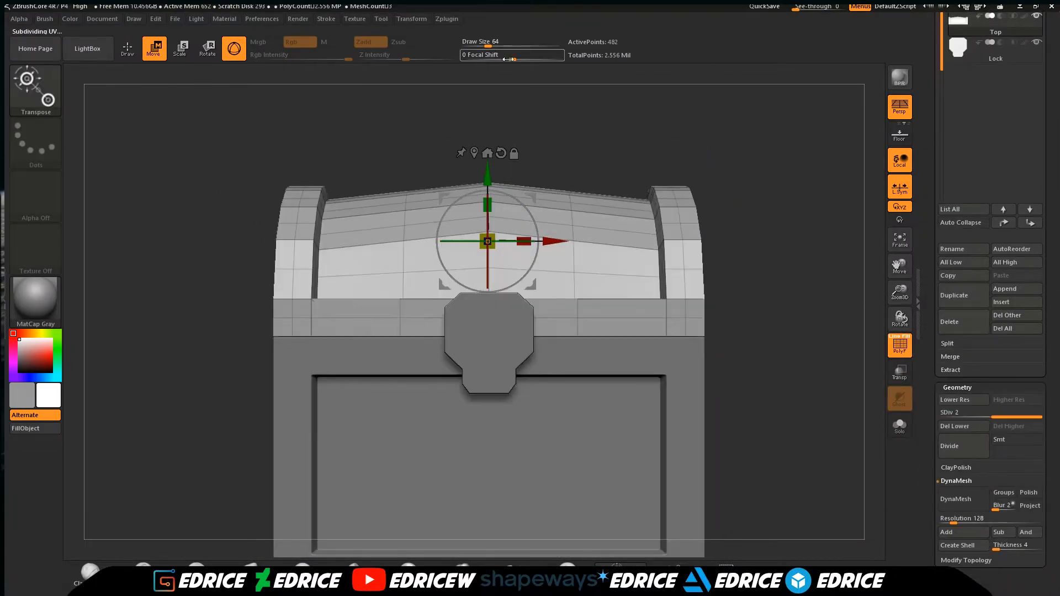
left_click_drag(501, 234, 504, 237)
mouse_move(785, 172)
left_mouse_down()
mouse_move(823, 348)
mouse_move(801, 349)
left_mouse_up()
mouse_move(563, 130)
left_mouse_down("shift")
mouse_move(524, 133)
mouse_move(563, 130)
left_mouse_up("shift")
left_click_drag(440, 117, 524, 386, "ctrl")
left_click(563, 130, "ctrl")
Adjust the lid's unmasked section slightly in width and height, and clear the mask.
left_click_drag(607, 133, 530, 210)
left_click_drag(520, 241, 522, 242)
left_click(757, 222, "ctrl")
left_click_drag(745, 265, 806, 215)
left_click_drag(734, 166, 759, 237)
left_click_drag(495, 203, 496, 196)
left_click_drag(756, 127, 784, 155, "ctrl")
Divide the lid once more without smoothing, turn smoothing on, and divide it two further times.
left_click_drag(783, 133, 800, 88, "shift")
left_click(975, 452)
left_click_drag(800, 353, 828, 375)
left_click(1017, 441)
left_click(966, 447)
left_click(966, 448)
mouse_move(828, 375)
left_mouse_down("shift")
mouse_move(828, 331)
mouse_move(853, 353)
mouse_move(753, 350)
mouse_move(795, 331)
left_mouse_up("shift")
Compare the lid's shape from the front and the side at its lower subdivision levels.
key("shift+d")
key("shift+d")
key("q")
left_click_drag(697, 186, 607, 244, "ctrl")
left_click_drag(718, 248, 762, 282)
left_click_drag(762, 281, 718, 249, "shift")
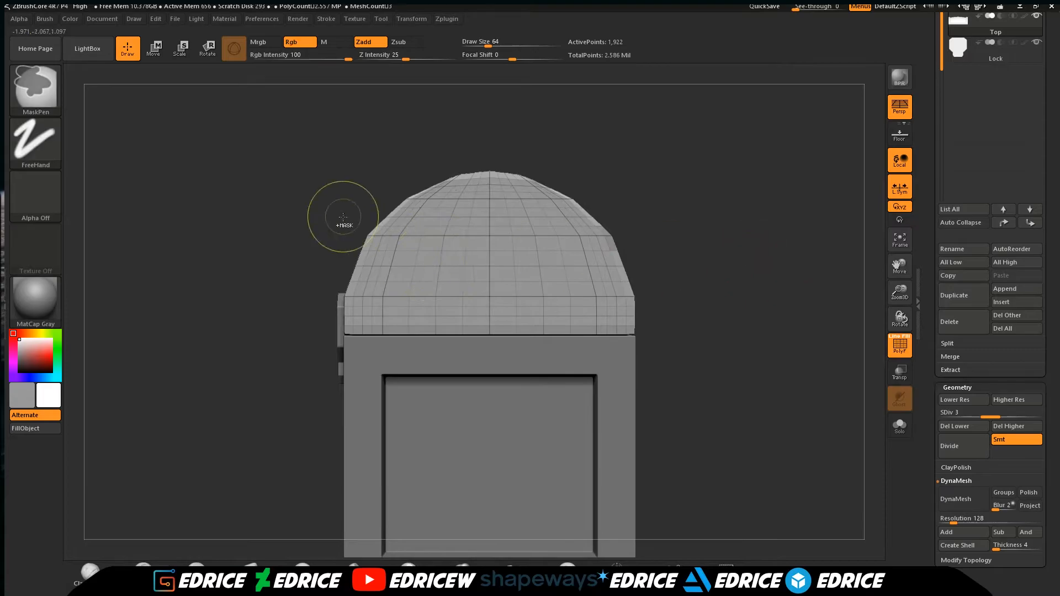
left_click_drag(828, 266, 781, 267, "shift")
key("d")
Hide the lid's wireframe display and activate the hPolish brush.
left_click_drag(850, 375, 742, 344, "shift")
key("shift+f")
key("q")
left_click(42, 99)
left_click(312, 105)
left_click_drag(712, 231, 682, 243)
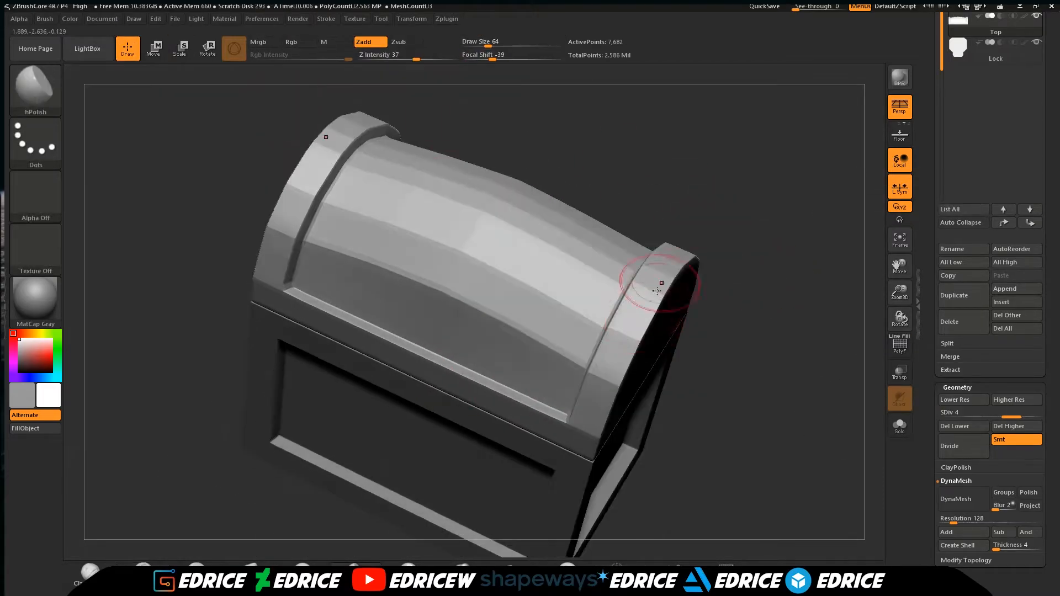
Set the lid to subdivision level 5, check its smoothness from several angles, and divide it once more.
left_click_drag(773, 342, 740, 353, "shift")
left_click_drag(790, 309, 596, 326)
left_click_drag(872, 267, 729, 249, "alt")
left_click_drag(412, 407, 430, 337)
left_click_drag(834, 231, 845, 292)
mouse_move(861, 265)
left_mouse_down("alt")
mouse_move(809, 296)
mouse_move(800, 314)
left_mouse_up("alt")
left_click_drag(1004, 415, 1031, 416)
mouse_move(817, 331)
left_mouse_down()
mouse_move(812, 293)
mouse_move(828, 276)
mouse_move(845, 309)
left_mouse_up()
mouse_move(817, 204)
left_mouse_down()
mouse_move(877, 257)
mouse_move(773, 293)
left_mouse_up()
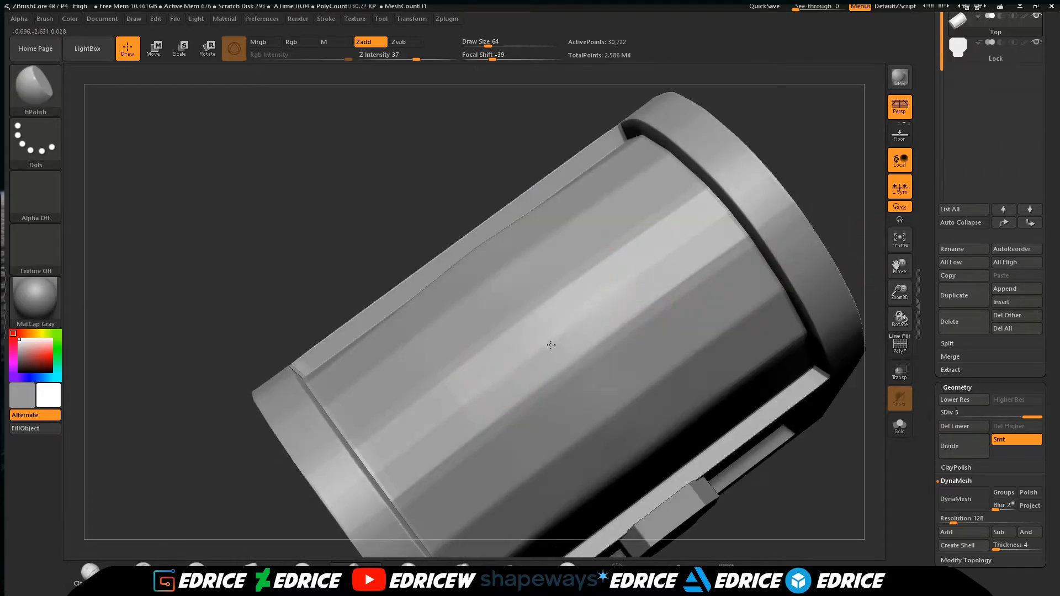
left_click_drag(824, 183, 862, 243, "shift")
key("ctrl+d")
left_click_drag(828, 342, 878, 248, "alt")
Select the Bottom subtool, show it alone from a straight side view, and turn perspective off.
left_click_drag(923, 128, 925, 265)
left_click(993, 135)
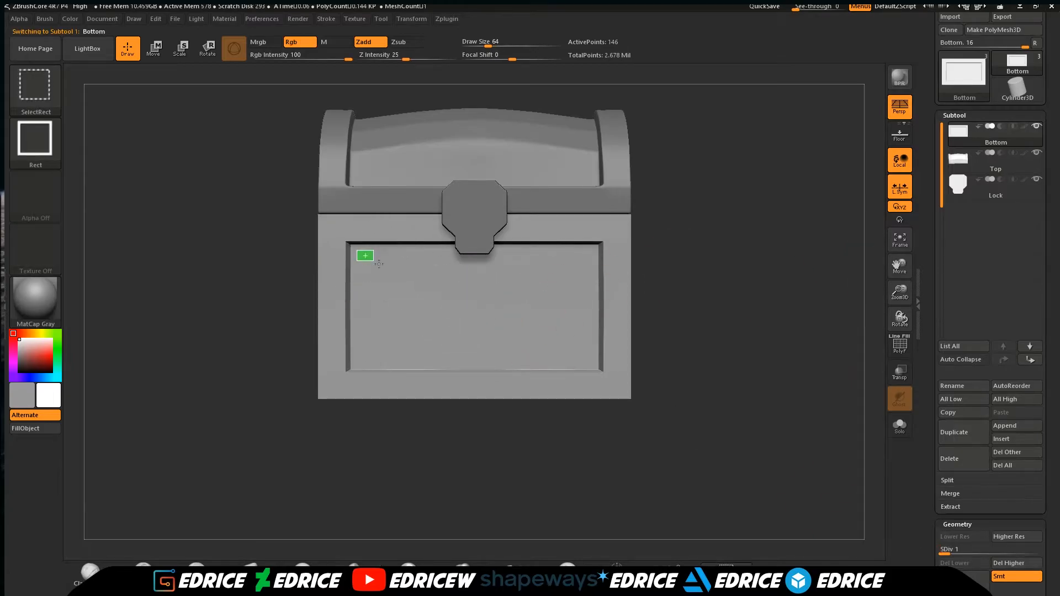
left_click(1037, 128, "shift")
left_click_drag(817, 242, 651, 249, "shift")
key("p")
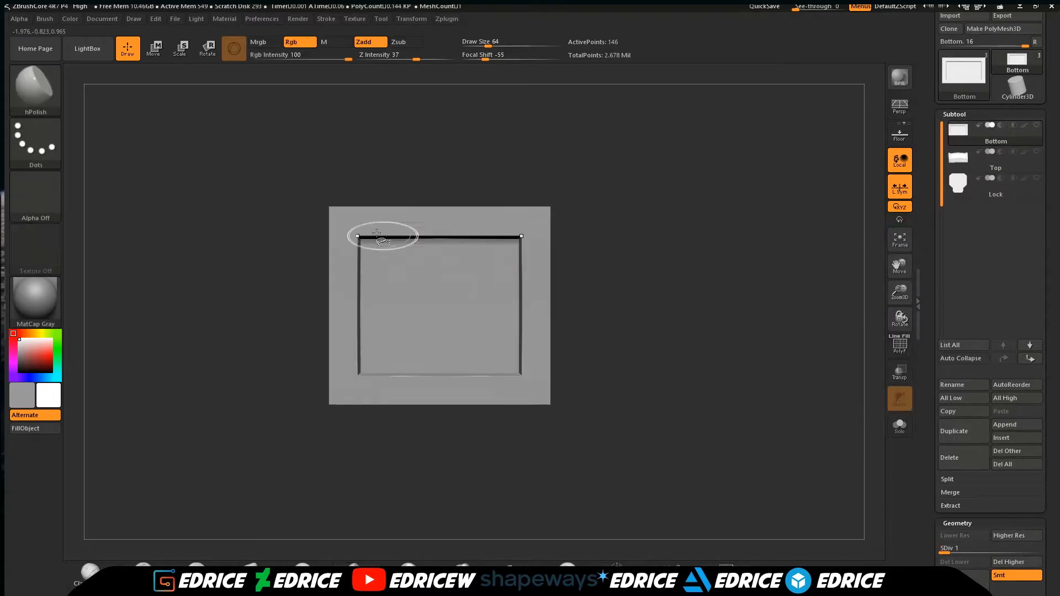
Try to isolate the base's outer frame by hiding its recessed panels.
left_click_drag(600, 443, 602, 445, "ctrl+shift")
left_click(762, 327, "ctrl+shift")
left_click_drag(364, 243, 601, 443, "ctrl+shift")
left_click_drag(797, 359, 783, 300, "shift")
left_click_drag(707, 346, 939, 329, "shift")
left_click_drag(673, 301, 662, 326)
left_click(309, 367, "ctrl+shift")
left_click_drag(605, 345, 712, 389)
left_click(569, 360, "ctrl+shift")
left_click_drag(711, 389, 779, 352)
left_click_drag(720, 227, 657, 500, "ctrl+shift")
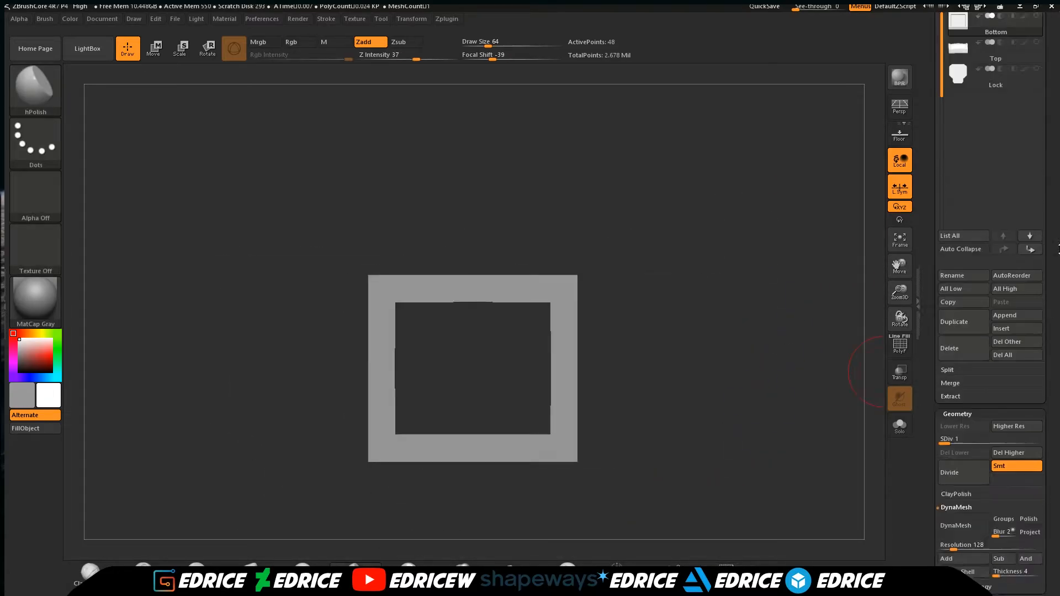
Turn on the wireframe display, isolate part of the base, and assign the visible faces their own polygroup.
scroll(985, 458, "down", 10)
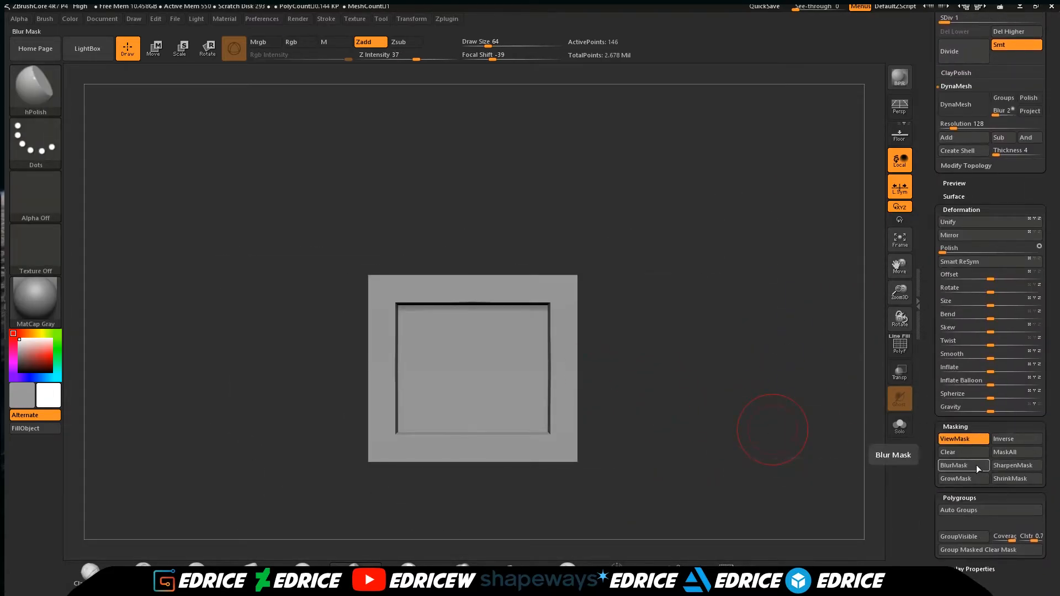
key("shift+f")
left_click_drag(835, 433, 759, 372)
left_click(705, 289, "ctrl+shift")
left_click(705, 289, "ctrl+shift")
left_click_drag(731, 198, 696, 219)
left_click_drag(485, 208, 825, 282, "ctrl+shift")
left_click(965, 536)
left_click(838, 412, "ctrl+shift")
Isolate two further portions of the base in turn and assign the visible faces of each to a polygroup.
left_click_drag(837, 411, 795, 419)
left_click_drag(787, 452, 479, 365, "ctrl+shift")
left_click(964, 536)
left_click(834, 414, "ctrl+shift")
left_click_drag(795, 381, 731, 335, "shift")
left_click_drag(699, 176, 600, 470, "ctrl+shift")
left_click_drag(795, 453, 690, 475)
left_click(966, 538)
left_click(833, 420, "ctrl+shift")
Hide the frame faces around the base's front and back recessed panels.
left_click_drag(833, 419, 801, 375)
left_click(750, 354, "ctrl+shift")
left_click_drag(805, 332, 838, 168)
left_click(797, 265, "ctrl+shift")
left_click(501, 373, "ctrl+shift")
mouse_move(773, 265)
left_mouse_down("shift")
mouse_move(728, 335)
mouse_move(717, 287)
left_mouse_up("shift")
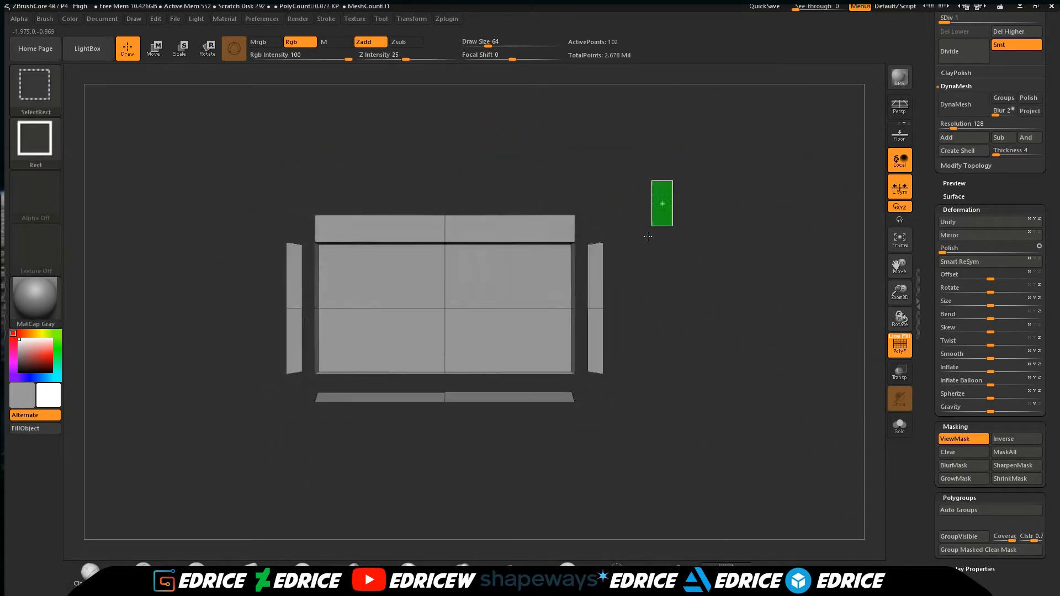
left_click_drag(735, 413, 435, 470)
left_click(778, 395, "ctrl+shift")
left_click(577, 254, "ctrl+shift")
left_click(478, 232, "ctrl+shift")
left_click(596, 419, "ctrl+shift")
left_click_drag(596, 409, 651, 276, "shift")
Hide the leftover frame faces, assign the isolated recessed panels one polygroup, and show the whole base.
left_click(342, 331, "ctrl+shift")
left_click_drag(651, 186, 622, 419, "ctrl+shift")
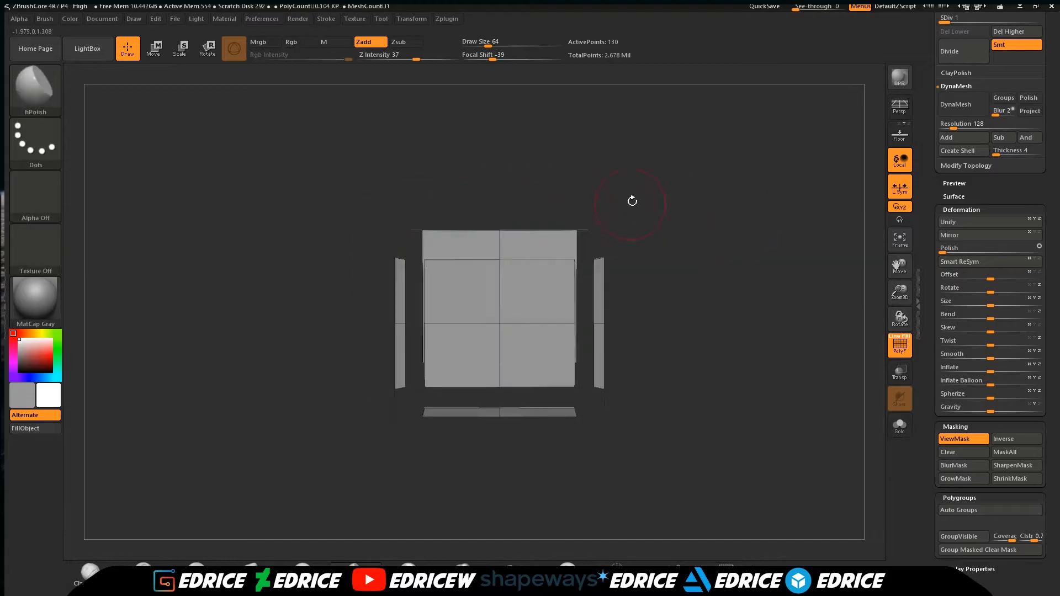
left_click_drag(624, 271, 591, 518, "ctrl+shift")
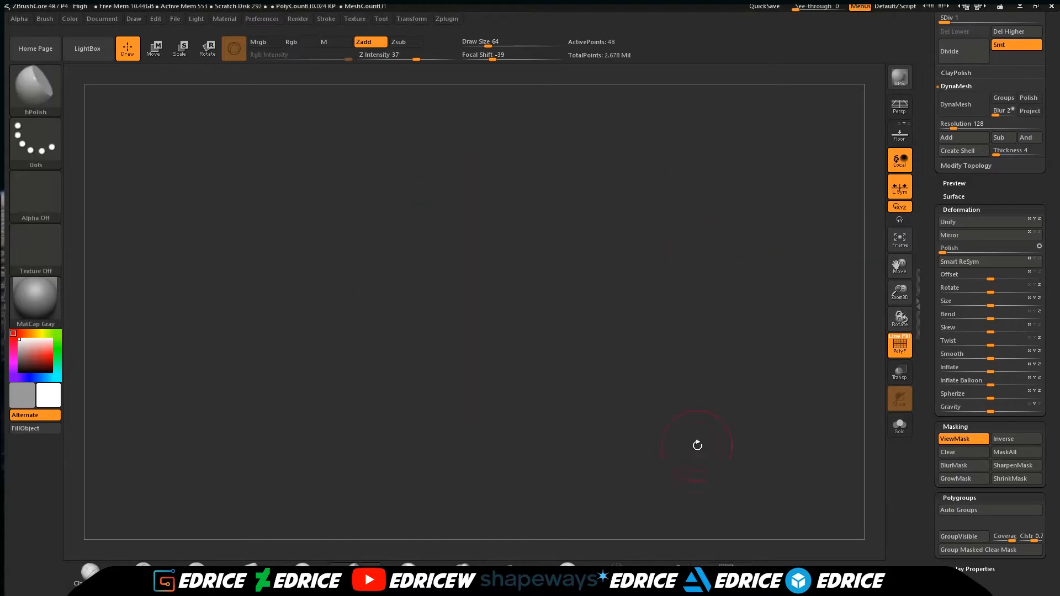
left_click_drag(597, 467, 597, 466, "ctrl+alt+shift")
mouse_move(597, 467)
left_mouse_down("shift")
mouse_move(624, 246)
mouse_move(693, 256)
left_mouse_up("shift")
left_click(693, 255, "ctrl+shift")
mouse_move(773, 276)
left_mouse_down()
mouse_move(652, 370)
mouse_move(774, 130)
mouse_move(821, 137)
mouse_move(572, 287)
left_mouse_up()
left_click_drag(817, 309, 715, 197)
left_click(790, 412, "ctrl+shift")
left_click(509, 185, "ctrl+shift")
key("ctrl+w")
left_click(749, 391, "ctrl+shift")
Save the project and divide the base seven times, up to subdivision level 8.
left_click_drag(930, 66, 929, 541)
key("ctrl+s")
key("Return")
left_click_drag(750, 353, 657, 342)
key("ctrl+d")
key("ctrl+d")
key("ctrl+d")
key("ctrl+d")
key("ctrl+d")
key("ctrl+d")
key("ctrl+d")
left_click_drag(817, 300, 751, 323, "shift")
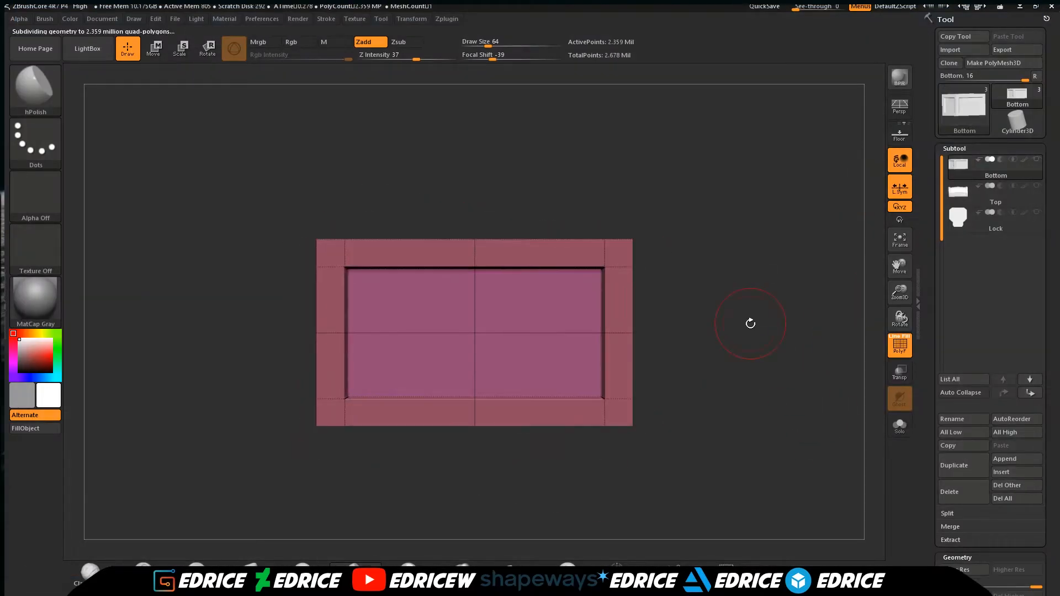
Select the Top subtool, lower it to its lowest subdivision level, and frame it in the view.
left_click(961, 193)
key("shift+d")
key("shift+d")
key("shift+d")
key("shift+d")
key("shift+d")
key("shift+d")
key("f")
Assign the lid's curved central section and its surrounding frame to separate polygroups.
left_click(359, 243, "ctrl+shift")
left_click_drag(784, 166, 762, 276)
left_click_drag(1042, 547, 1043, 33)
left_click(958, 220)
left_click(797, 274, "ctrl+shift")
left_click_drag(797, 274, 739, 221)
left_click(723, 276, "ctrl+shift")
left_click(959, 220)
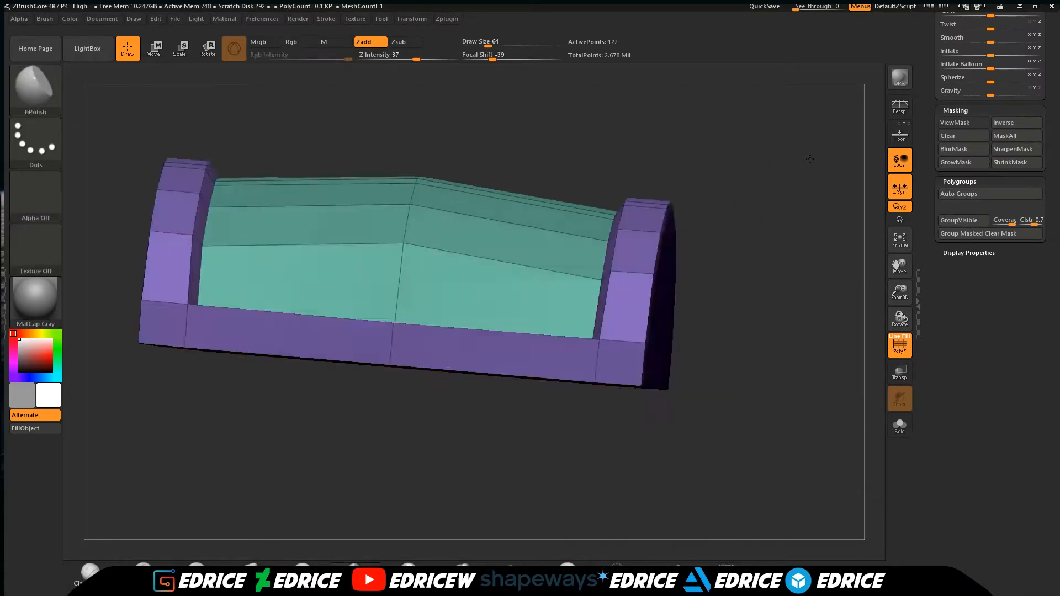
Show all the subtools again, select the Bottom subtool, and hide its wireframe.
left_click_drag(795, 160, 828, 242, "shift")
left_click(903, 247)
left_click_drag(930, 247, 929, 530)
left_click(960, 149)
left_click_drag(1045, 116, 1045, 552)
left_click(1037, 186)
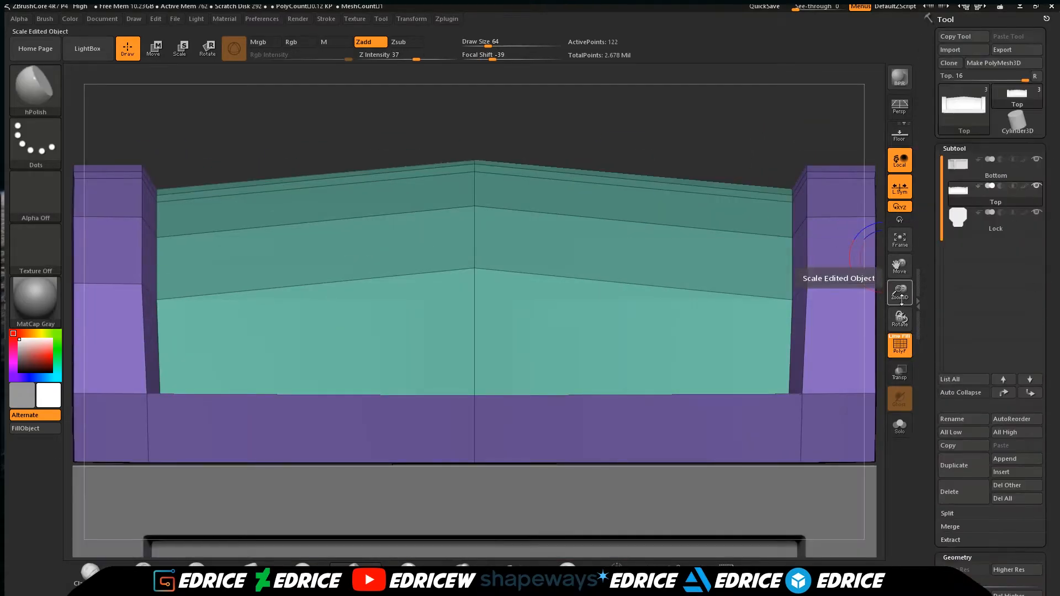
key("f")
left_click(993, 167)
left_click_drag(992, 513, 993, 350)
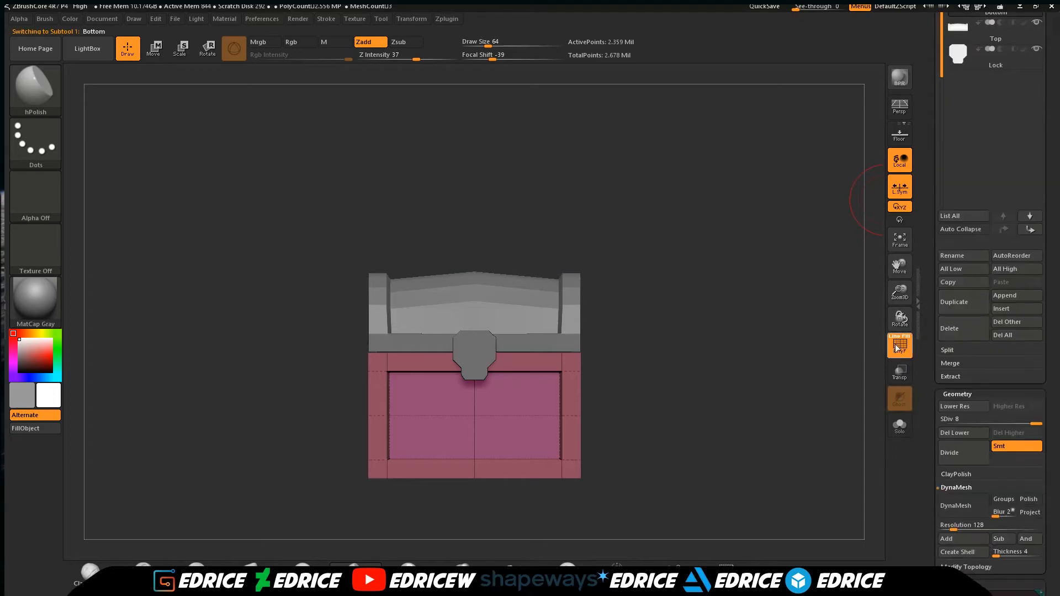
left_click(900, 346)
Set the hPolish brush to draw size 25 and focal shift -43.
left_click_drag(772, 265, 789, 309, "alt")
left_click_drag(789, 309, 745, 312)
left_click(35, 89)
left_click_drag(493, 59, 483, 59)
left_click_drag(795, 265, 772, 276)
left_click_drag(828, 309, 845, 281, "alt")
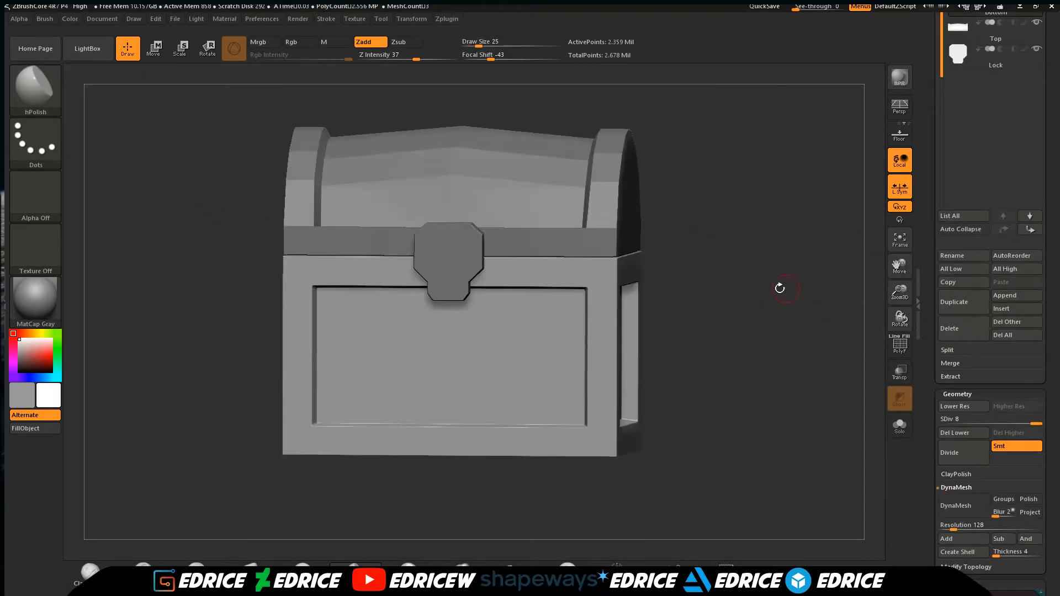
Isolate the recessed panels of the base by polygroup, mask them, and show the whole base again.
left_click_drag(1046, 79, 1045, 144)
left_click(568, 336, "ctrl+shift")
left_click(653, 360, "ctrl+shift")
left_click(574, 326, "ctrl+shift")
left_click_drag(808, 118, 276, 497, "ctrl")
left_click(726, 336, "ctrl+shift")
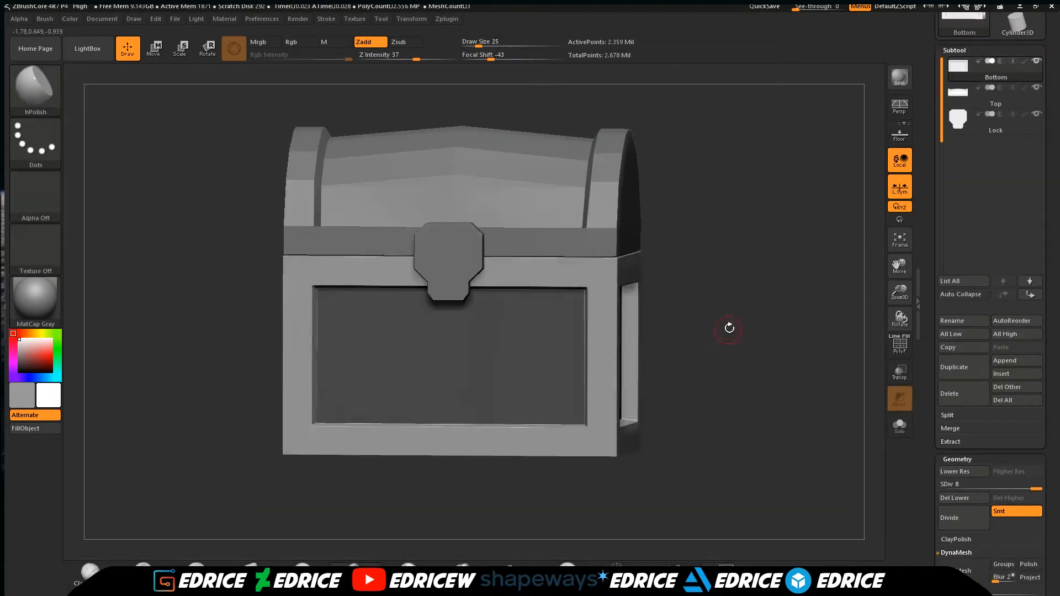
Set the hPolish brush to draw size 54 and focal shift -33, with the base's front corner edge in view.
left_click_drag(726, 336, 743, 338, "shift")
left_click(35, 89)
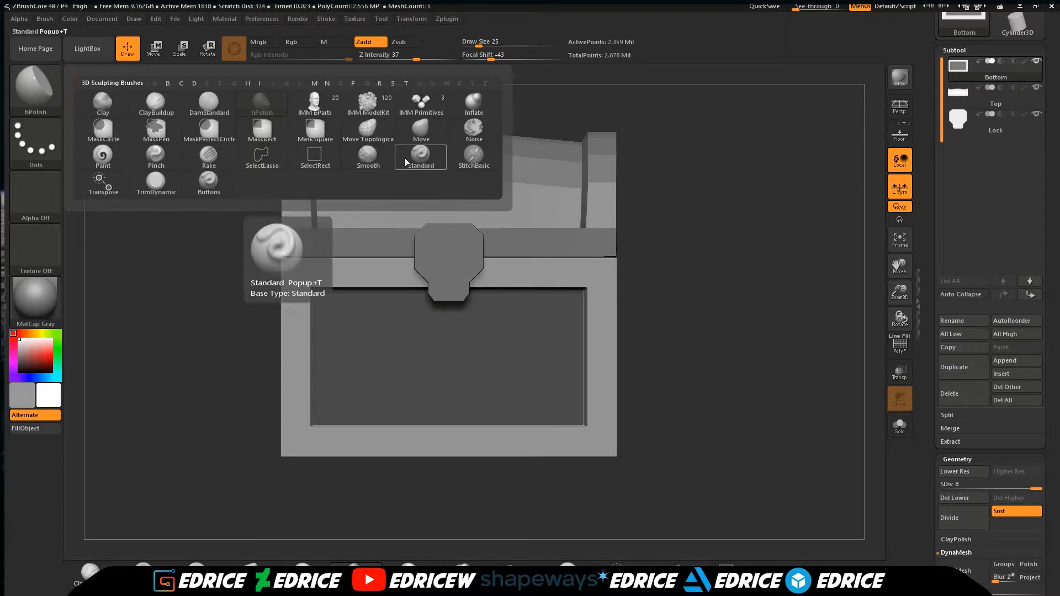
left_click(58, 99)
mouse_move(700, 287)
left_mouse_down()
mouse_move(676, 289)
mouse_move(671, 325)
left_mouse_up()
left_click_drag(712, 287, 685, 276)
left_click_drag(773, 265, 740, 274)
left_click_drag(479, 45, 486, 45)
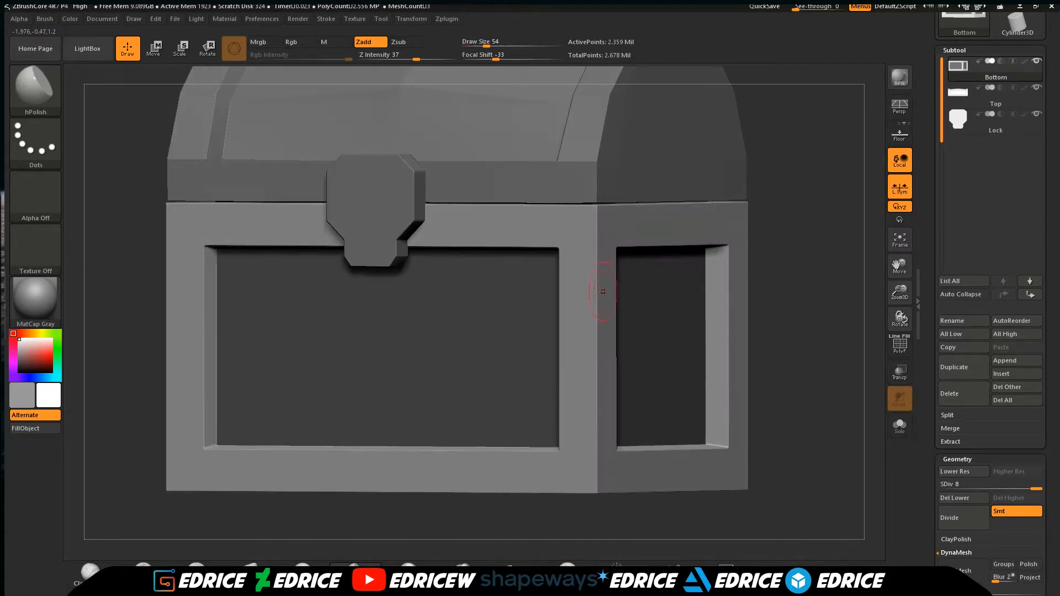
Switch to the TrimDynamic brush, trim a spot on the base's corner edge, and set draw size 27 and focal shift -49.
left_click_drag(783, 353, 828, 348)
left_click_drag(817, 354, 806, 326, "alt")
left_click(44, 94)
left_click(172, 165)
left_click_drag(372, 284, 372, 296)
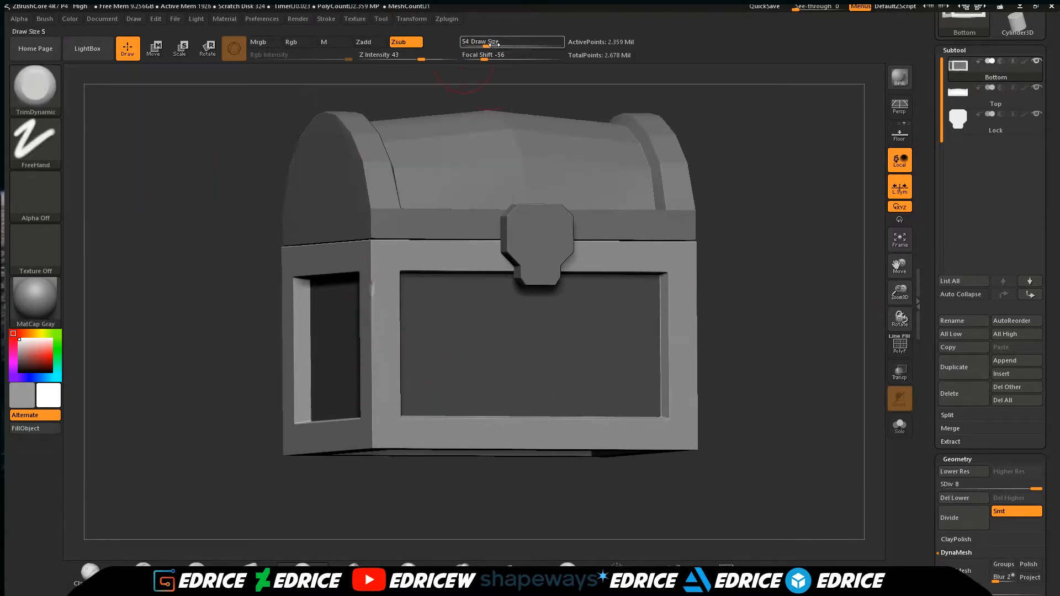
left_click_drag(479, 55, 488, 55)
left_click_drag(790, 309, 745, 304)
mouse_move(773, 386)
left_mouse_down()
mouse_move(821, 395)
mouse_move(762, 386)
left_mouse_up()
Trim small chips along the outer and inner edges of the base's front frame with TrimDynamic.
left_click_drag(468, 490, 684, 215)
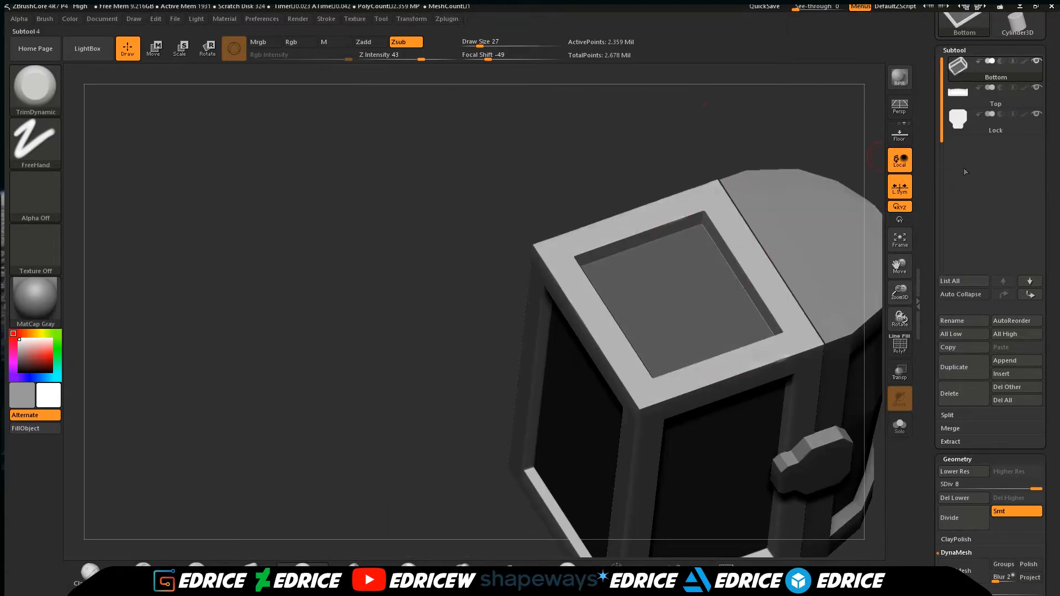
left_click_drag(874, 331, 897, 267)
left_click_drag(869, 386, 662, 260)
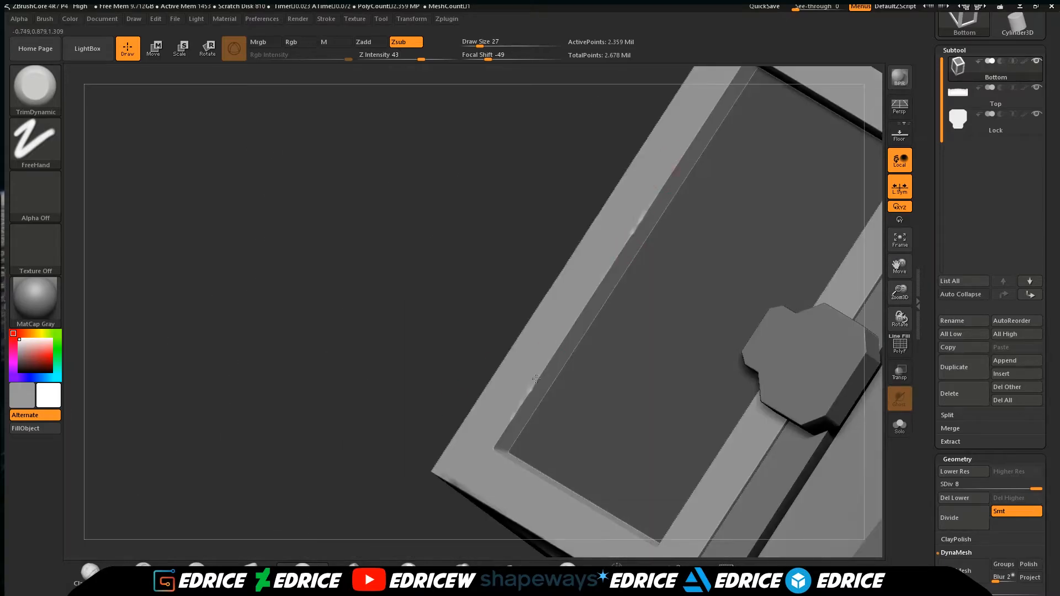
left_click_drag(469, 342, 431, 270)
Show only the Bottom subtool and trim wear into the remaining frame edges around the base.
left_click(1036, 61, "shift")
left_click_drag(795, 342, 772, 309)
left_click_drag(764, 209, 767, 254)
left_click_drag(355, 272, 706, 133)
left_click_drag(788, 209, 1038, 276)
left_click_drag(717, 265, 527, 86)
left_click(910, 251)
mouse_move(795, 237)
left_mouse_down()
mouse_move(752, 201)
mouse_move(718, 132)
left_mouse_up()
Polish the base's worn frame edges with the hPolish brush at draw size 27 and focal shift -33.
left_click(35, 87)
left_click(263, 106)
left_click_drag(651, 160, 740, 182)
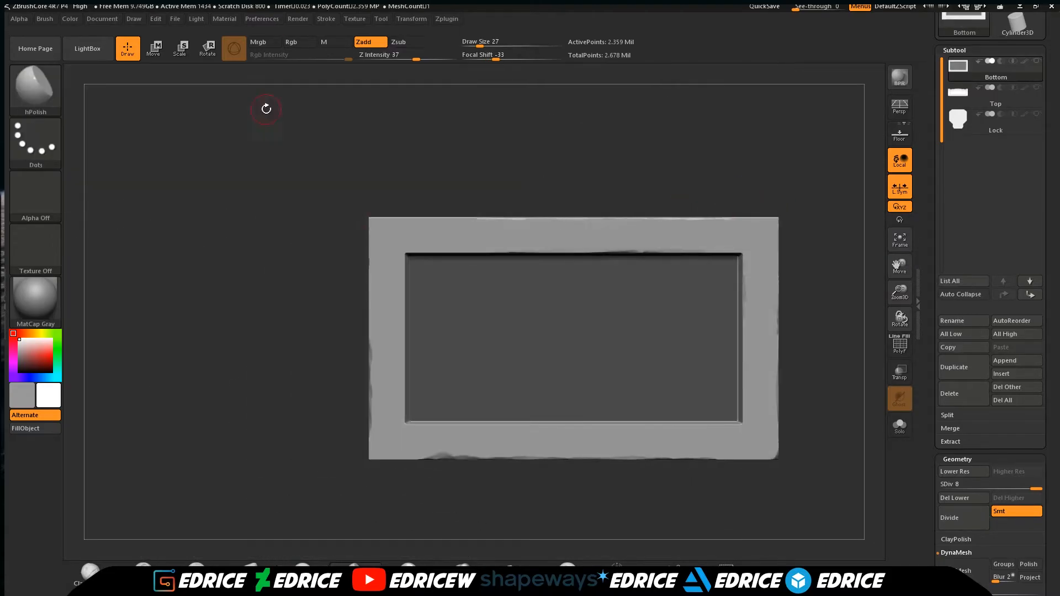
mouse_move(828, 259)
left_mouse_down()
mouse_move(743, 246)
mouse_move(734, 220)
mouse_move(679, 210)
left_mouse_up()
mouse_move(899, 266)
left_mouse_down()
mouse_move(820, 234)
mouse_move(762, 229)
mouse_move(773, 271)
mouse_move(695, 287)
left_mouse_up()
left_click(900, 240)
left_click_drag(817, 309, 816, 402, "shift")
mouse_move(834, 251)
left_mouse_down()
mouse_move(795, 309)
mouse_move(789, 359)
left_mouse_up()
Invert the mask to expose the recessed panels and carve a straight horizontal plank groove with the DamStandard brush at draw size 27.
left_click(790, 359, "ctrl")
key("b")
key("d")
key("s")
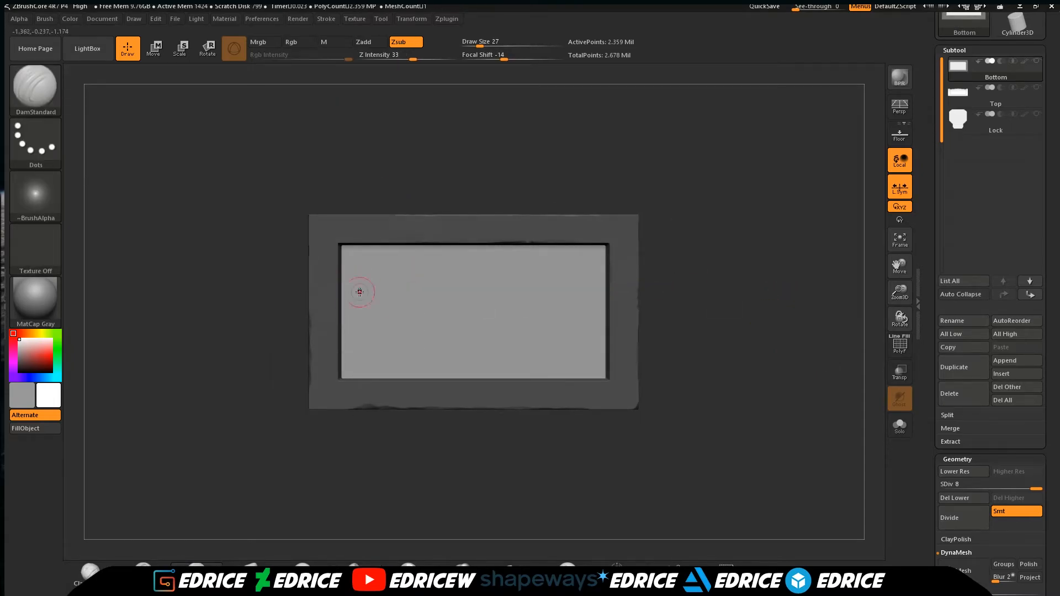
left_click_drag(757, 351, 547, 328)
left_click_drag(356, 289, 587, 291, "shift")
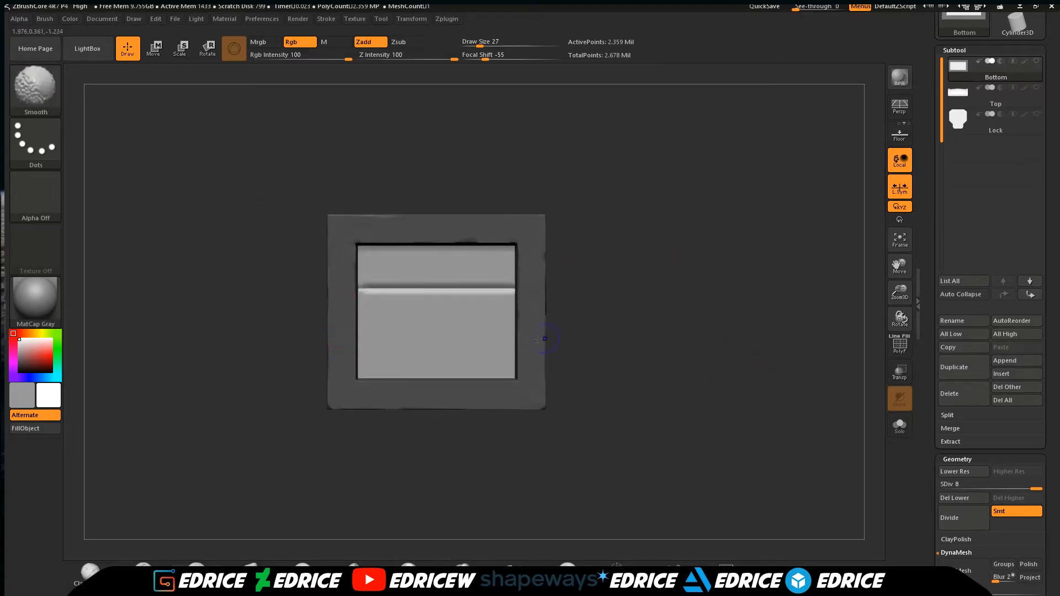
Undo the last groove stroke and carve the remaining horizontal plank grooves across the base's front panel.
left_click_drag(614, 347, 616, 347, "shift")
key("ctrl+z")
mouse_move(616, 349)
left_mouse_down()
mouse_move(669, 350)
mouse_move(618, 353)
left_mouse_up()
left_click_drag(350, 333, 618, 333, "shift")
mouse_move(623, 333)
left_mouse_down("shift")
mouse_move(720, 330)
mouse_move(345, 324)
left_mouse_up("shift")
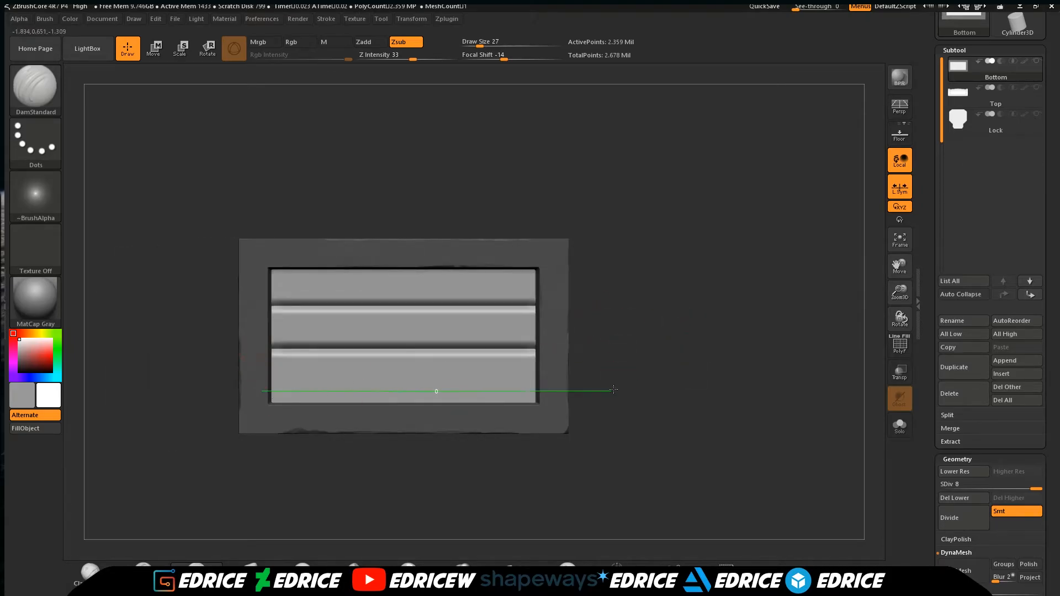
Carve three straight horizontal plank grooves across the base's side panel with DamStandard.
left_click_drag(653, 376, 495, 293)
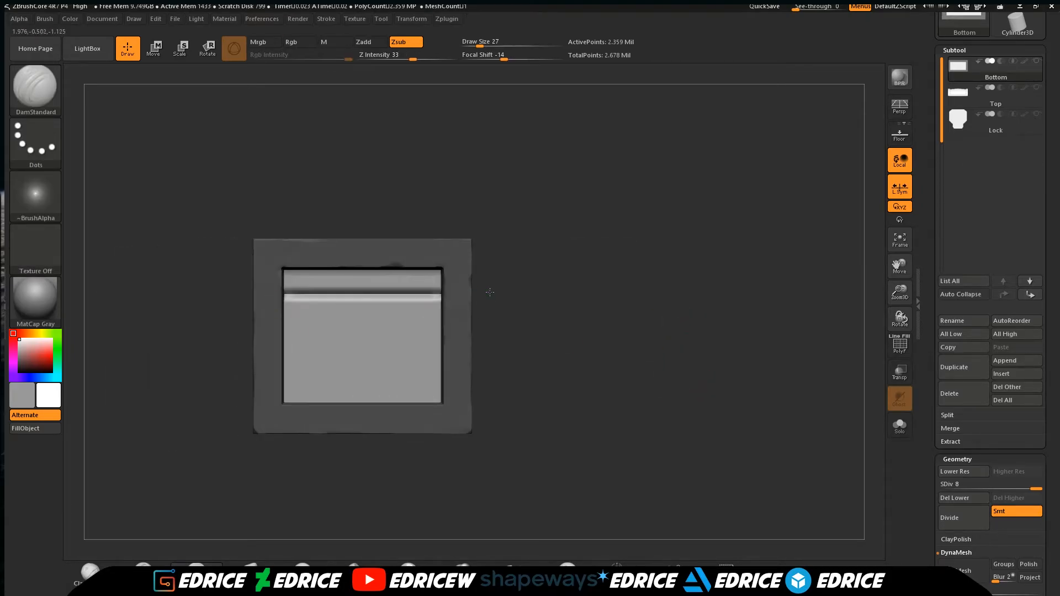
left_click_drag(471, 340, 469, 341, "shift")
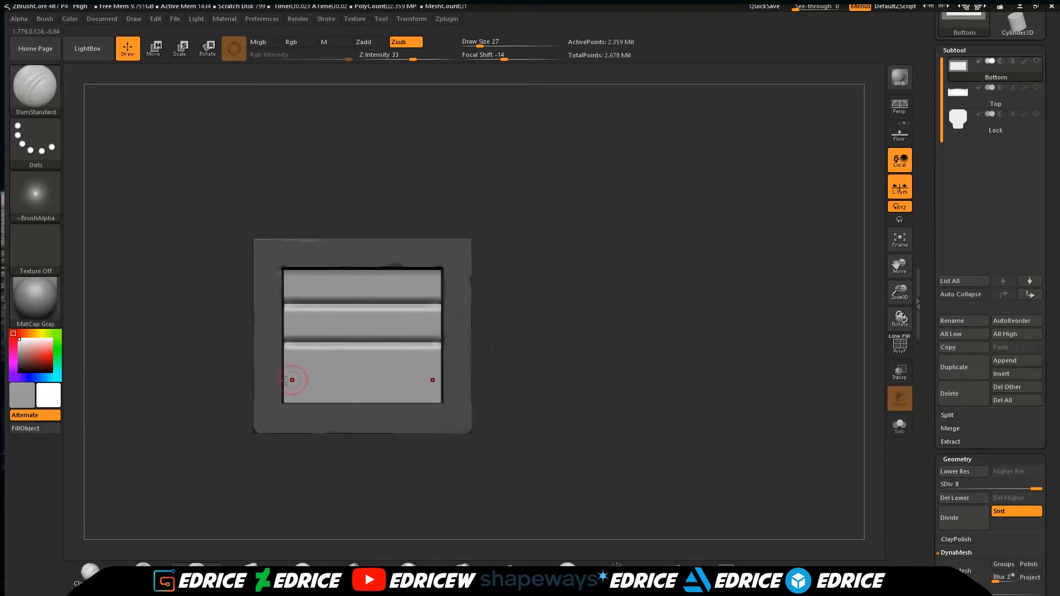
left_click_drag(265, 380, 471, 379, "shift")
left_click_drag(585, 380, 408, 370)
Clear the mask, isolate the recessed panels by polygroup to mask them, and show the whole base again.
left_click(901, 243)
left_click_drag(734, 338, 775, 398)
left_click_drag(775, 399, 734, 375, "shift")
left_click(899, 240)
left_click_drag(899, 293, 884, 260)
left_click_drag(856, 323, 811, 343)
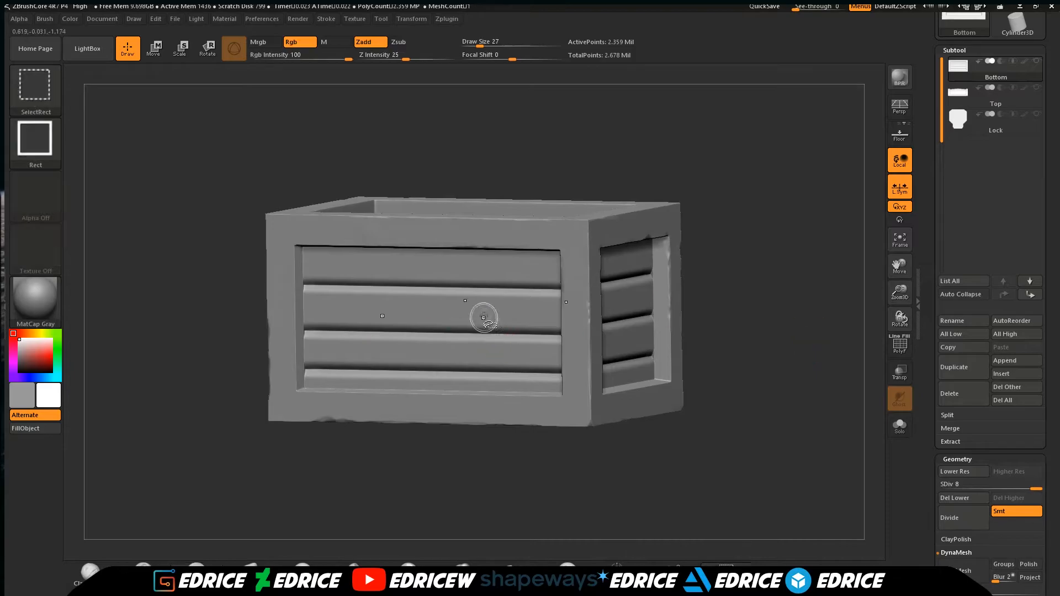
left_click(588, 312, "ctrl+shift")
left_click_drag(762, 204, 786, 248, "ctrl+shift")
left_click(764, 331, "ctrl")
left_click(752, 355, "ctrl+shift")
left_click_drag(753, 355, 790, 343, "shift")
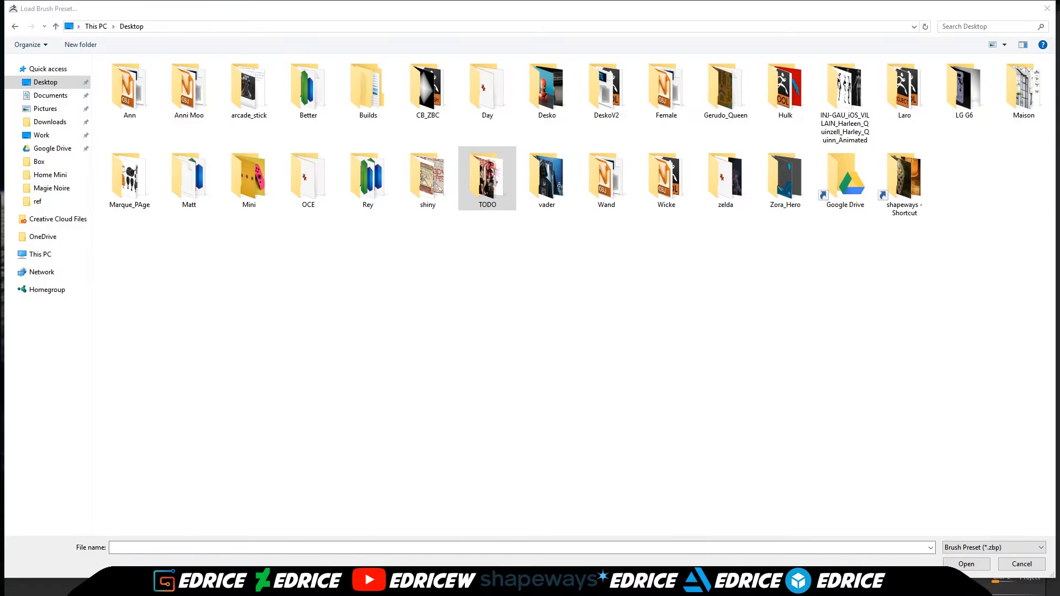
Load the Hammertime brush preset and stamp a hammered texture over the base's frame at Z intensity 5.
double_click(487, 178)
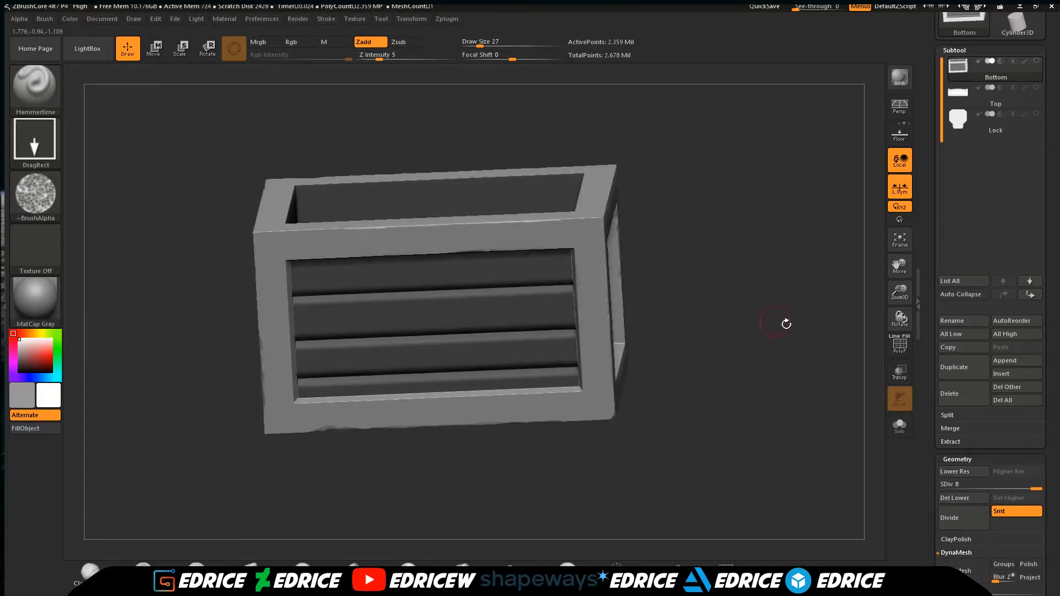
left_click_drag(786, 324, 701, 422)
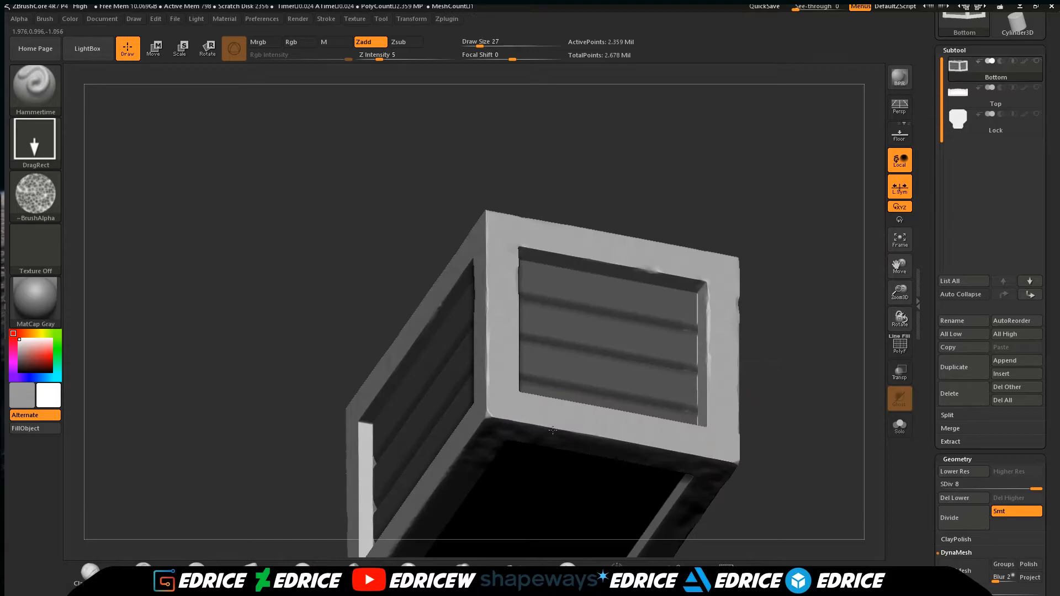
mouse_move(690, 287)
left_mouse_down()
mouse_move(597, 359)
mouse_move(574, 397)
left_mouse_up()
Invert the mask to expose the recessed panels and switch to the DamStandard brush with the base's underside in view.
mouse_move(856, 353)
left_mouse_down()
mouse_move(794, 308)
mouse_move(761, 331)
left_mouse_up()
left_click(35, 88)
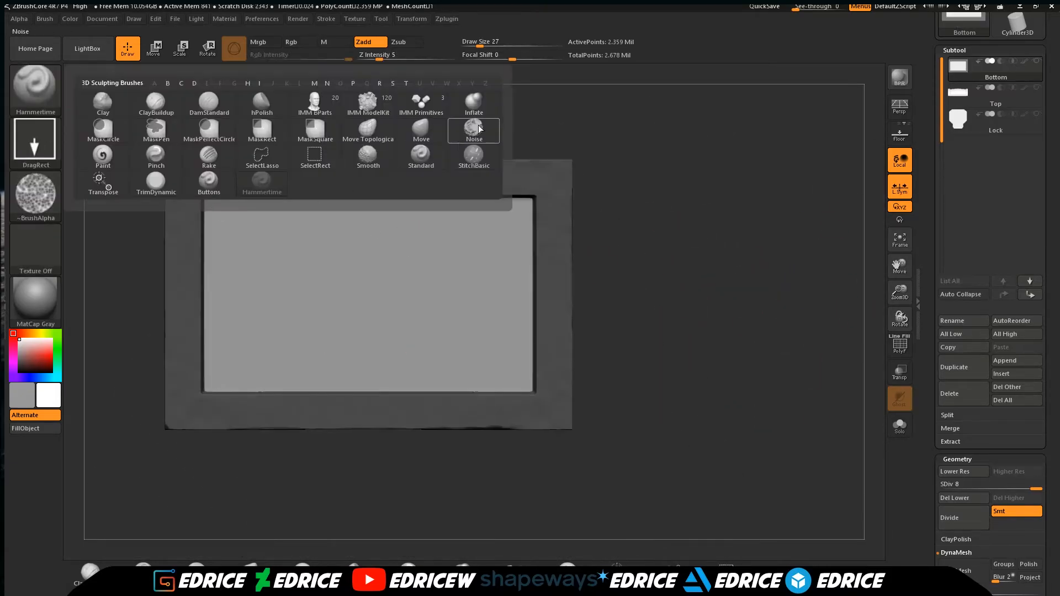
left_click(208, 102)
left_click_drag(206, 243, 229, 242)
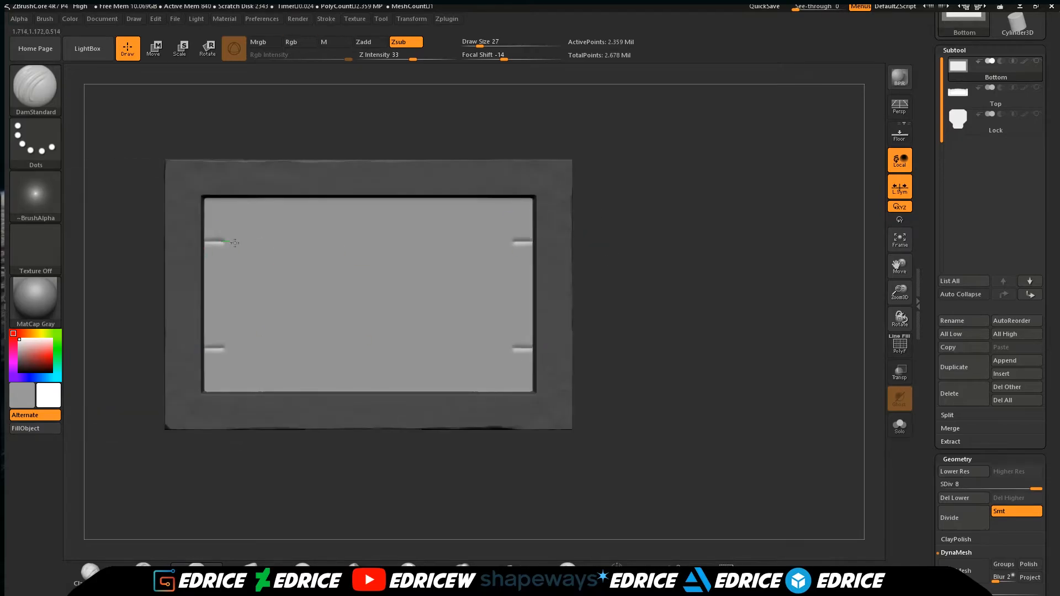
right_click_drag(506, 241, 517, 243, "shift")
key("ctrl+z")
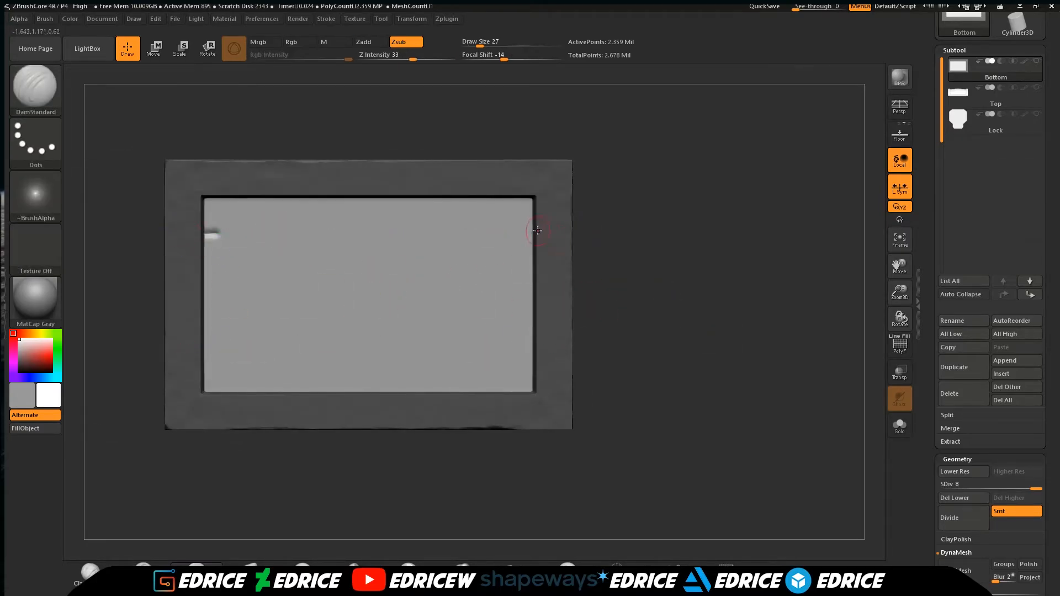
key("ctrl+z")
left_click_drag(899, 264, 932, 306)
left_click_drag(237, 274, 325, 274)
key("ctrl+z")
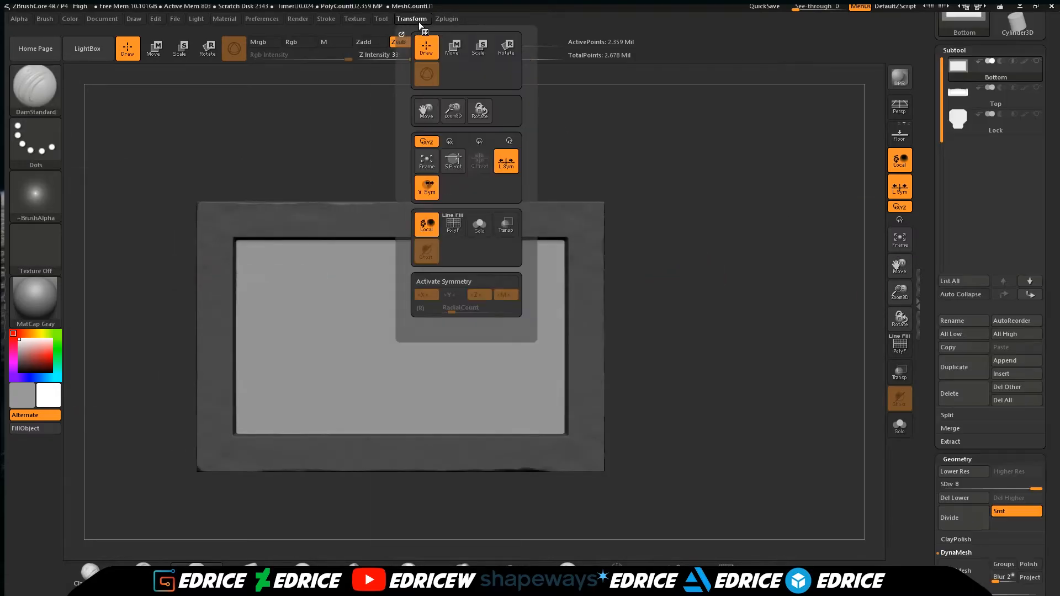
left_click(380, 34)
mouse_move(326, 18)
left_click_drag(237, 272, 646, 268)
key("ctrl+z")
Carve three straight plank grooves across the base's underside panel with DamStandard, redoing the misplaced stroke, and clear the mask.
left_click_drag(221, 284, 632, 284)
mouse_move(663, 287)
left_mouse_down()
mouse_move(717, 295)
mouse_move(673, 309)
left_mouse_up()
left_click_drag(579, 347, 93, 351)
left_click_drag(316, 400, 752, 410)
key("ctrl+z")
left_click_drag(214, 400, 624, 399)
left_click_drag(662, 353, 682, 469)
left_click(899, 246)
left_click_drag(875, 387, 717, 353, "alt")
left_click_drag(684, 354, 701, 377, "ctrl")
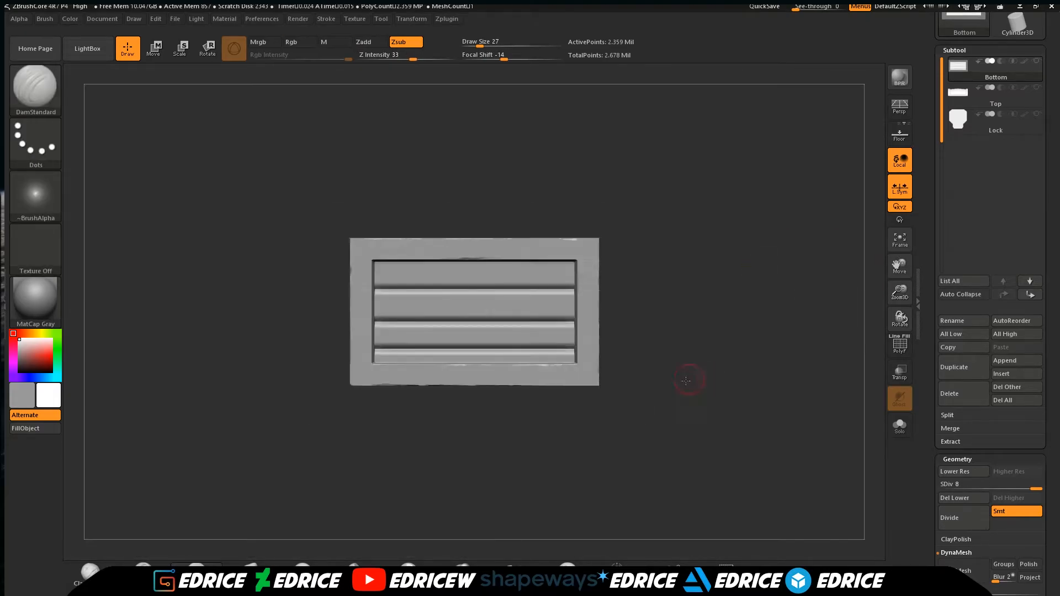
Select the Lock subtool, show all the subtools again, and stamp a hammered texture on the lock's face with Hammertime.
left_click(956, 126)
left_click(1036, 115)
mouse_move(329, 25)
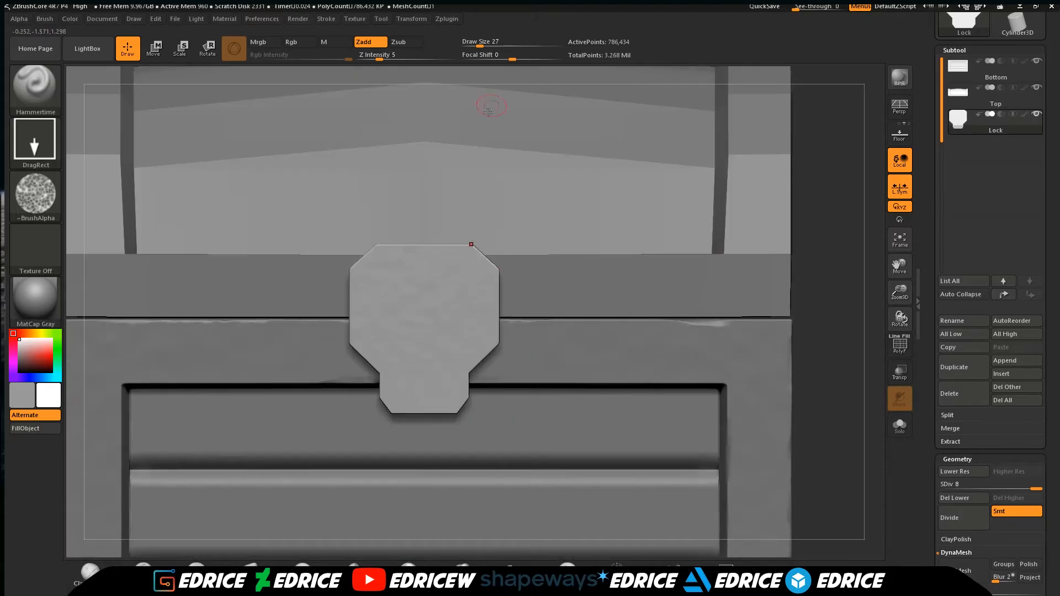
Mask a keyhole shape on the lock's face at draw size 17, invert the mask, and move the keyhole area inward.
mouse_move(430, 281)
left_mouse_down("ctrl")
mouse_move(437, 309)
mouse_move(407, 298)
left_mouse_up("ctrl")
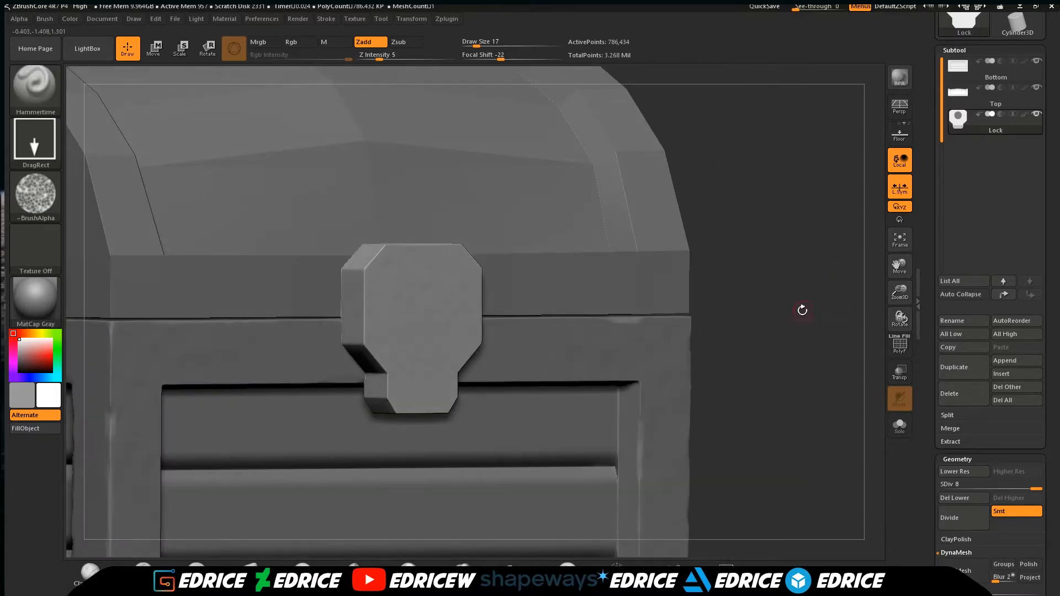
key("ctrl+i")
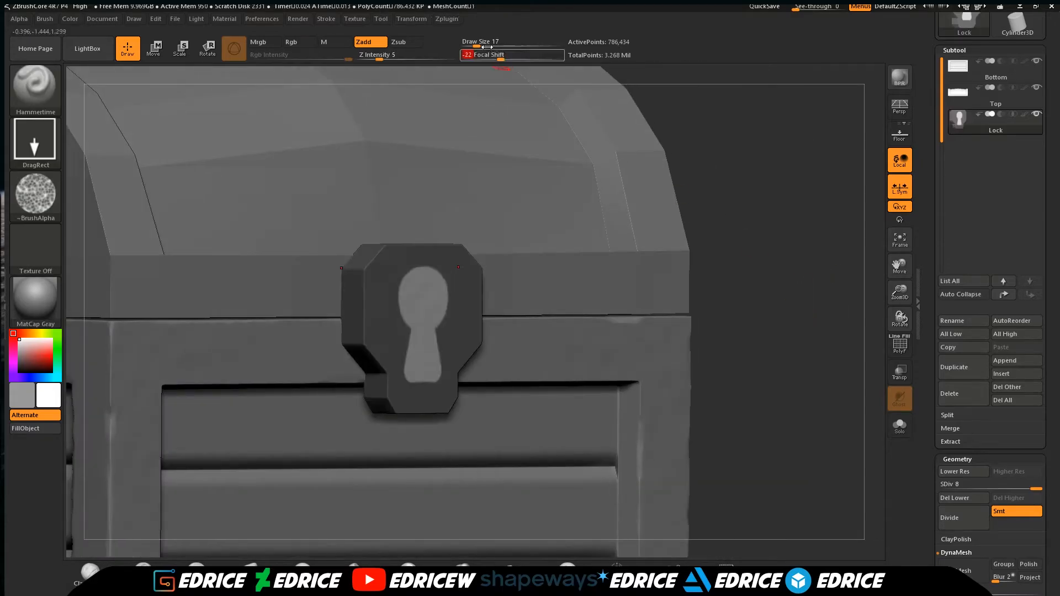
key("b")
left_click(425, 129)
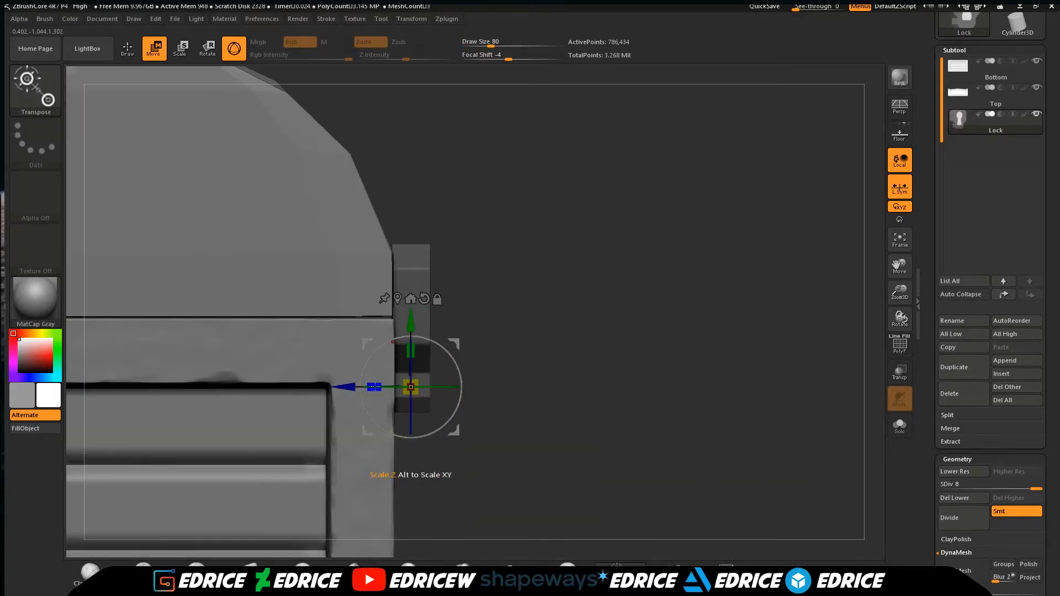
left_click_drag(356, 385, 346, 386)
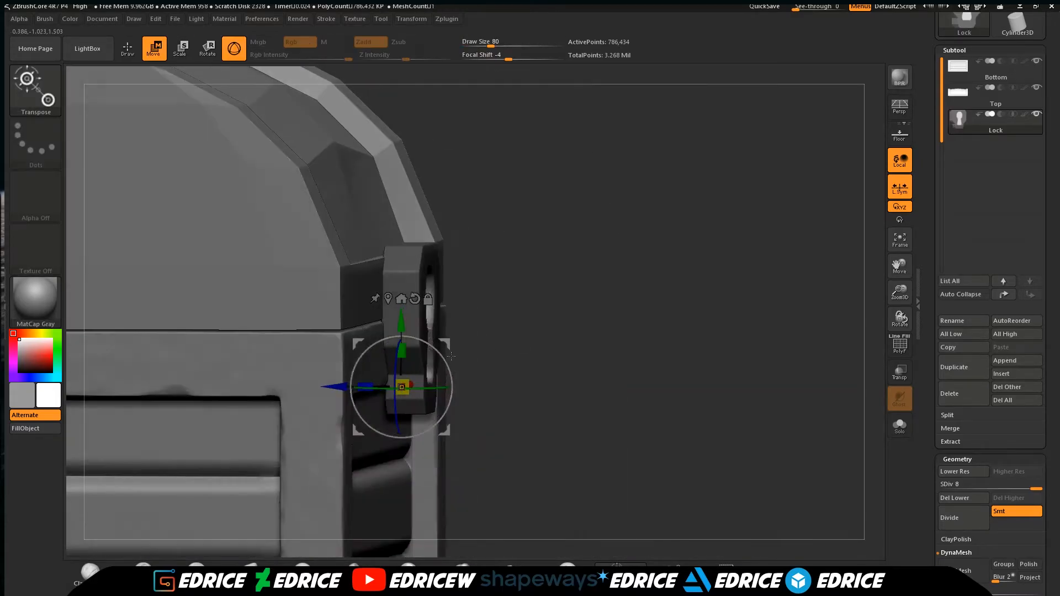
left_click_drag(518, 333, 436, 326)
left_click_drag(481, 188, 523, 152)
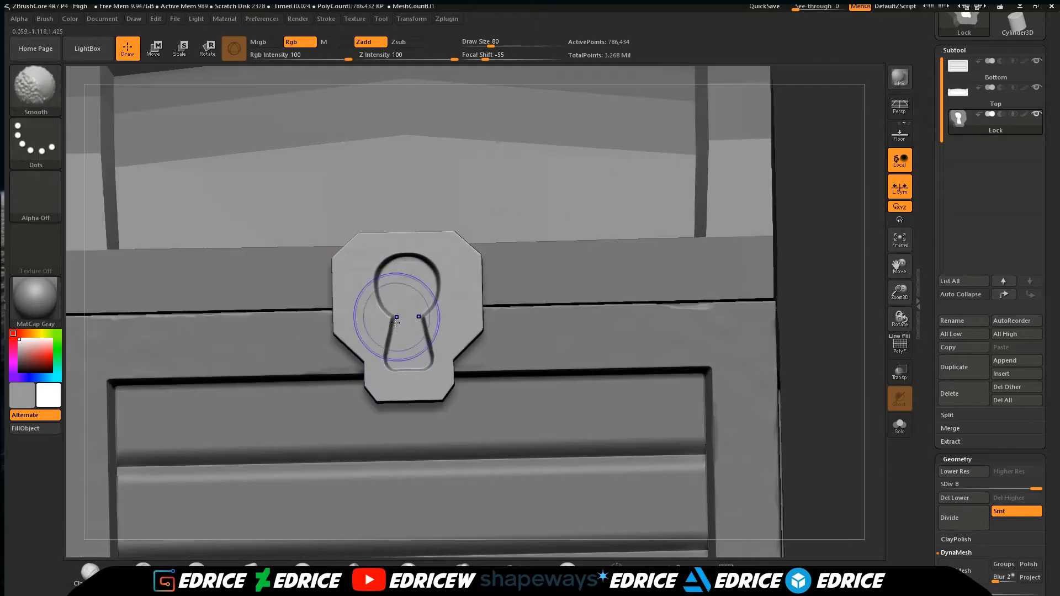
Chip the lock's outer edges with TrimDynamic at draw size 35 and cut scratches into its corners with DamStandard.
key("b")
left_click(156, 182)
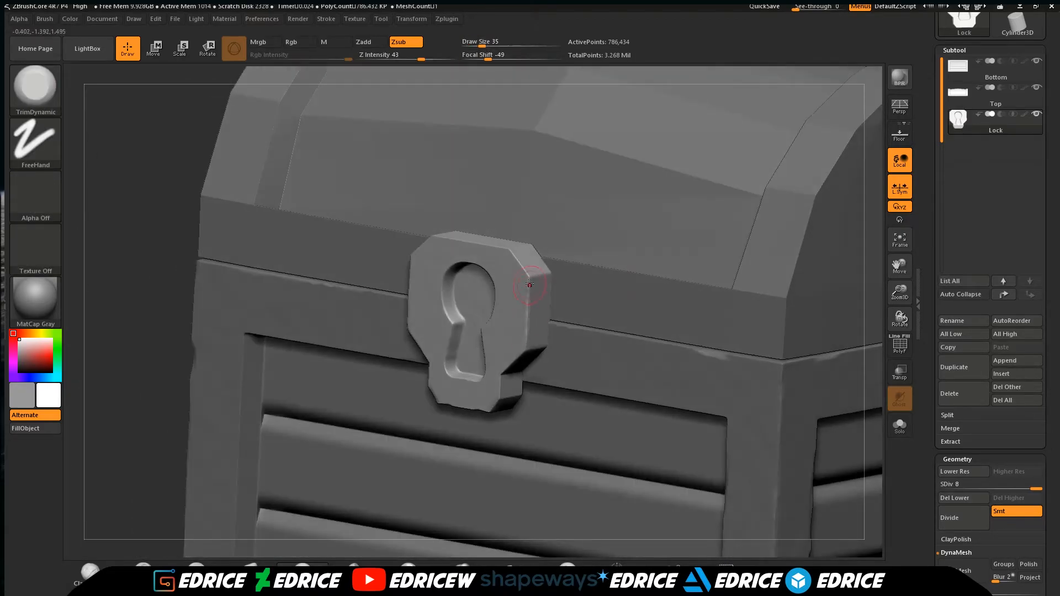
left_click(35, 88)
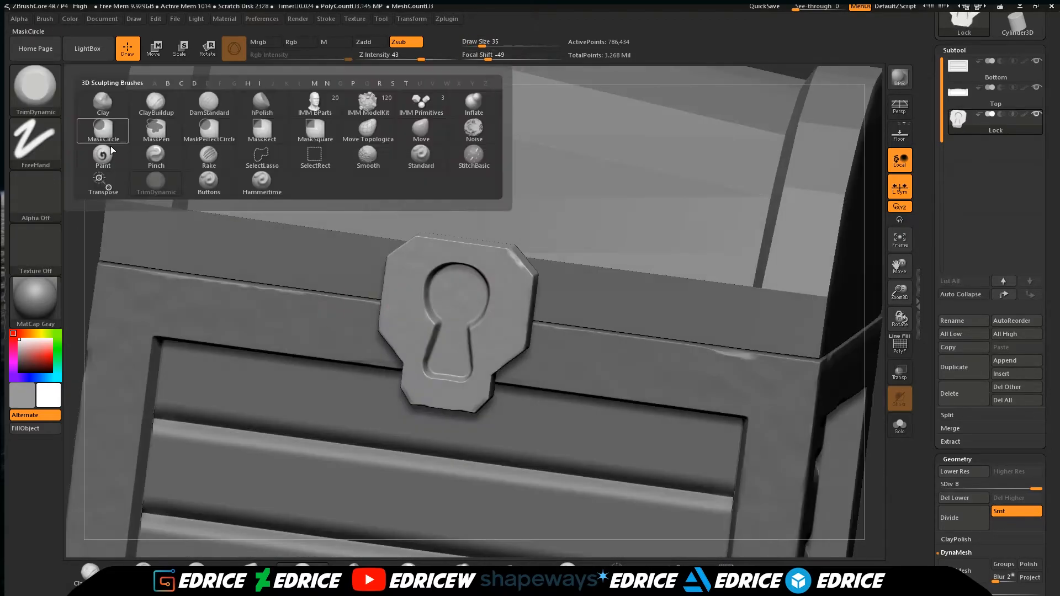
left_click(260, 103)
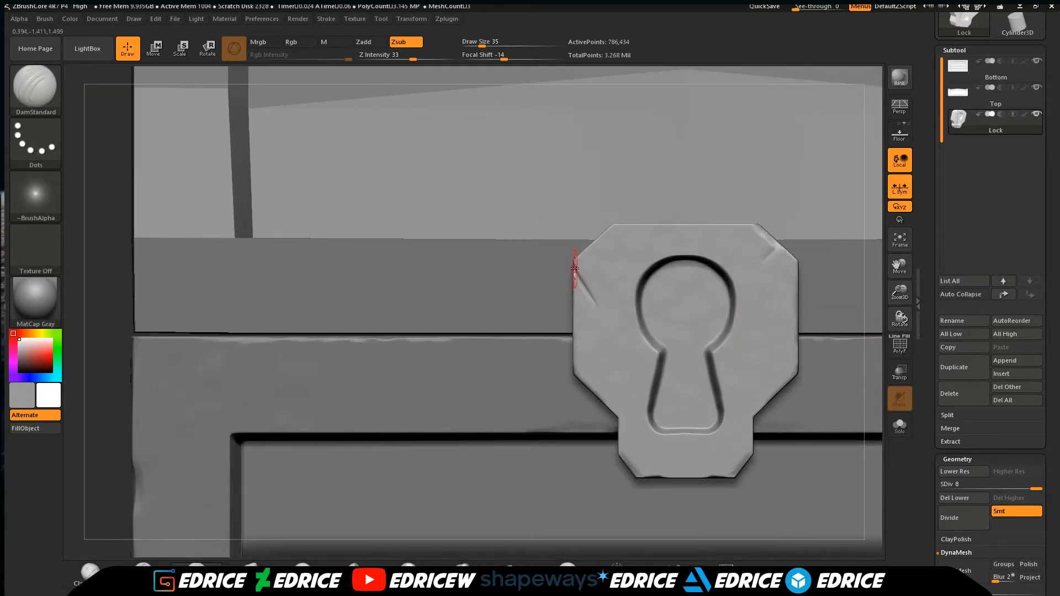
left_click(34, 88)
left_click(106, 141)
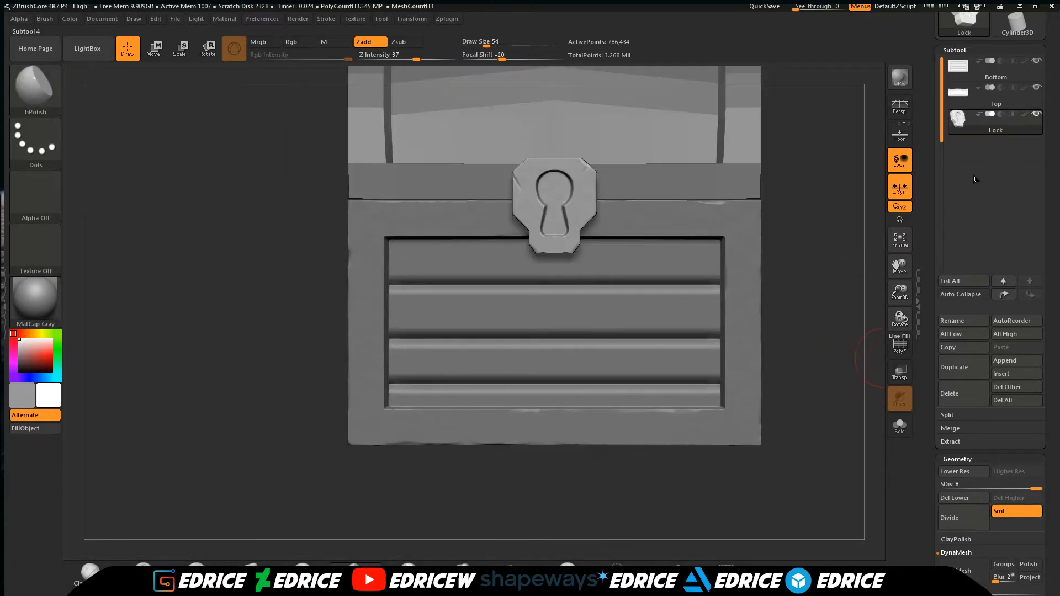
Save the project and select the Top subtool at subdivision level 6.
left_click(176, 18)
left_click(268, 39)
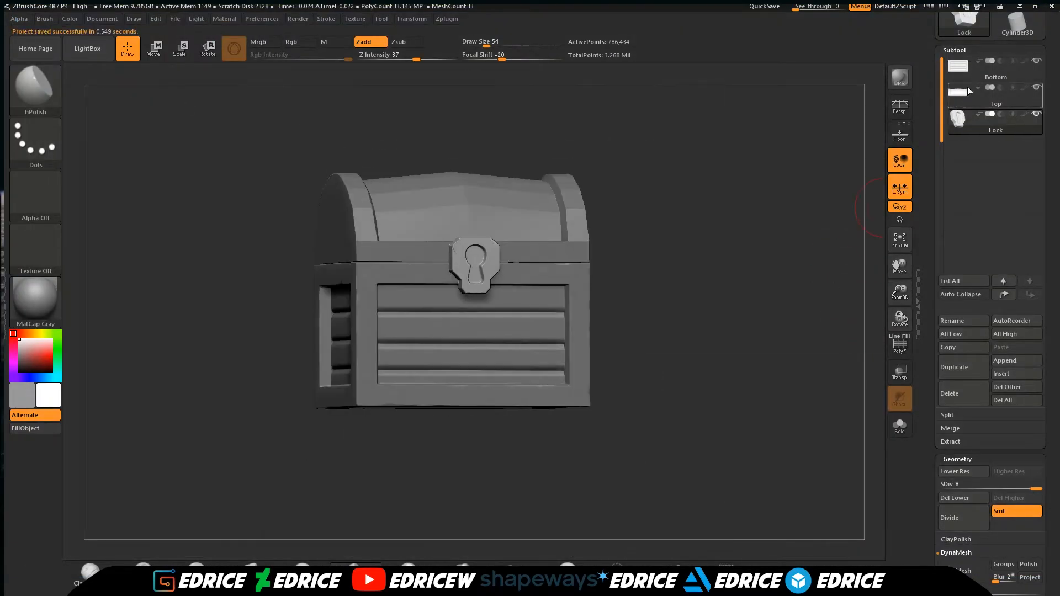
left_click(968, 92)
left_click_drag(1015, 487, 1040, 487)
Isolate the lid's curved middle panel by polygroup and switch to the DamStandard brush.
left_click_drag(773, 265, 892, 348, "alt")
left_click(450, 276, "ctrl+shift")
left_click_drag(772, 237, 773, 387)
key("b")
key("d")
key("s")
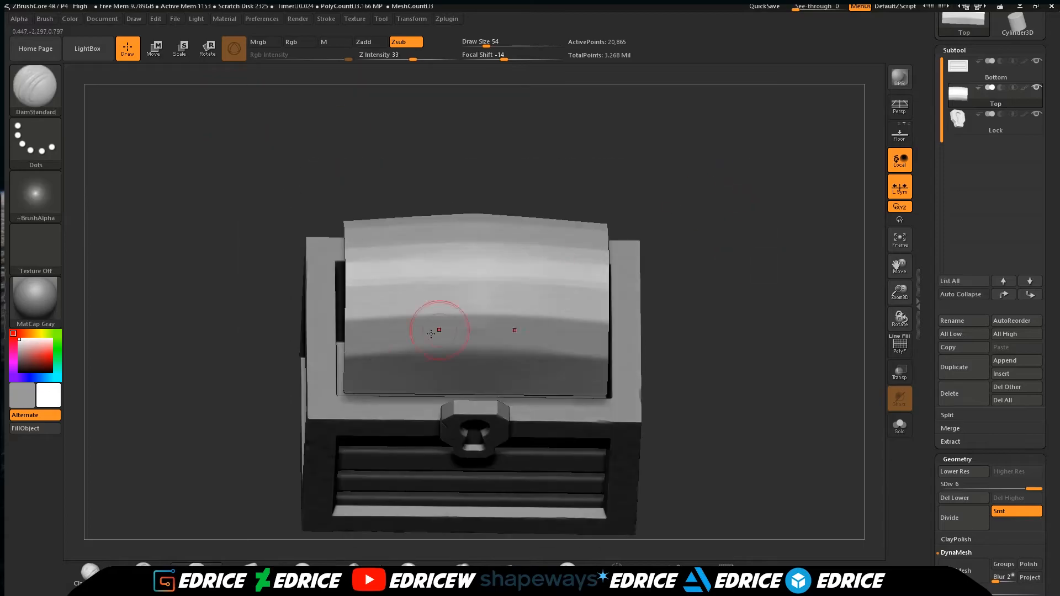
Carve lengthwise plank grooves across the lid's isolated curved panel with DamStandard.
left_click(326, 19)
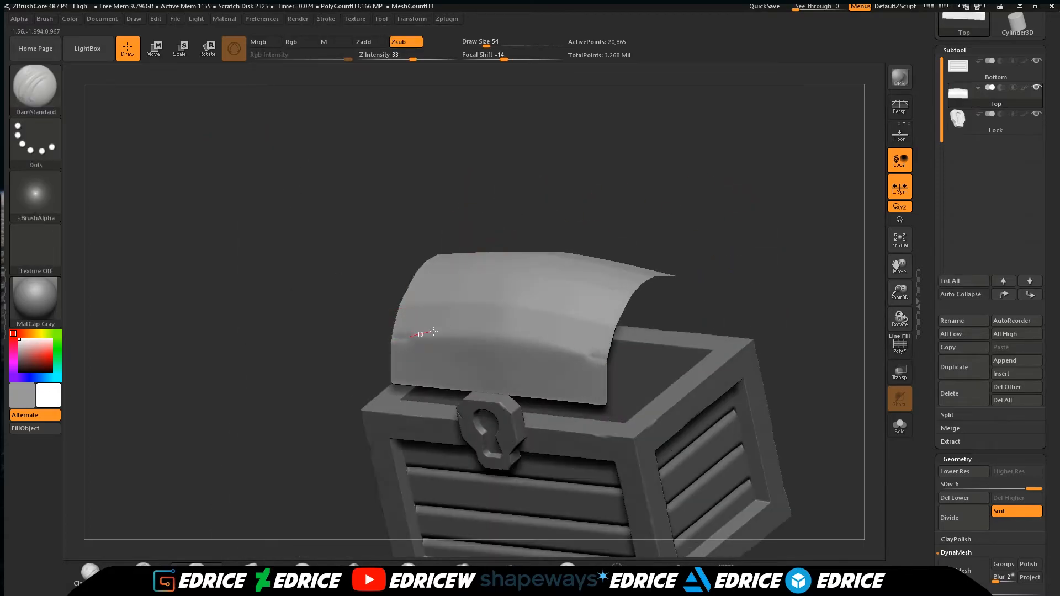
left_click(358, 20)
left_click(398, 18)
left_click(326, 19)
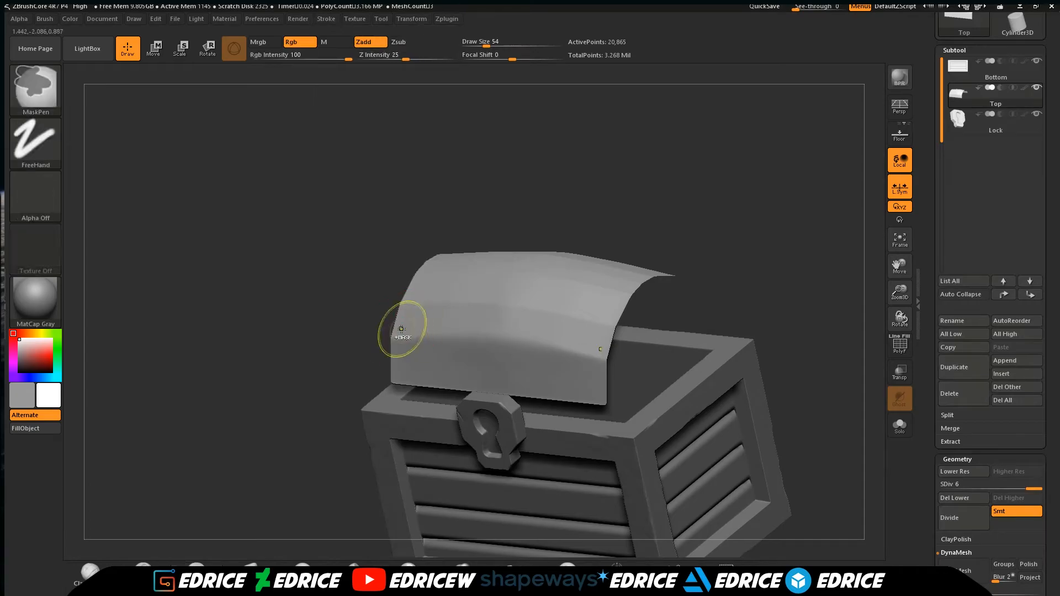
left_click_drag(397, 334, 488, 334)
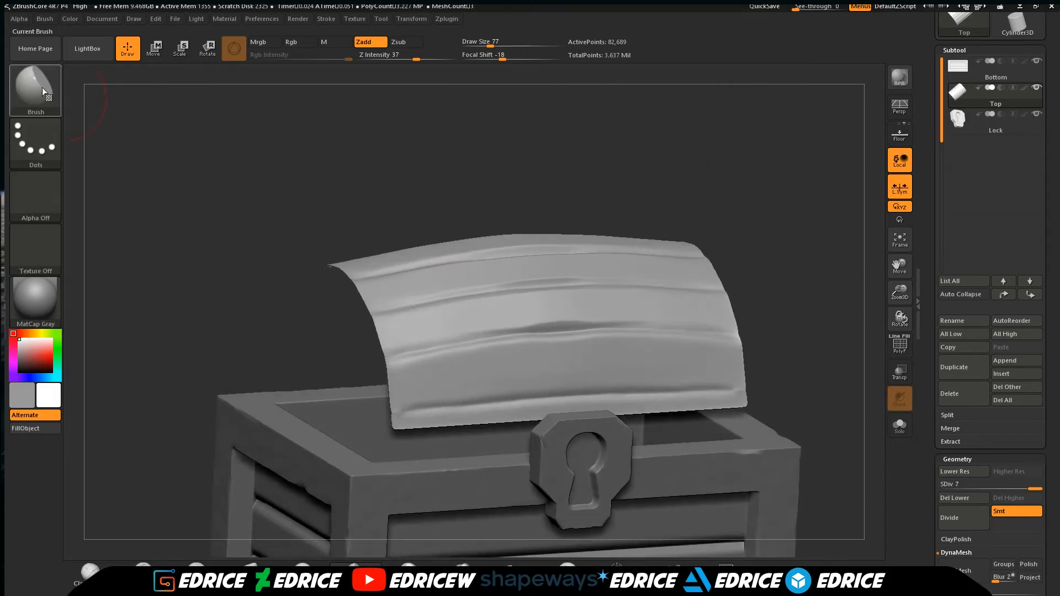
Tighten the lid's plank grooves with the Pinch brush at draw size 77 and show the whole lid again.
left_click(44, 91)
left_click(210, 163)
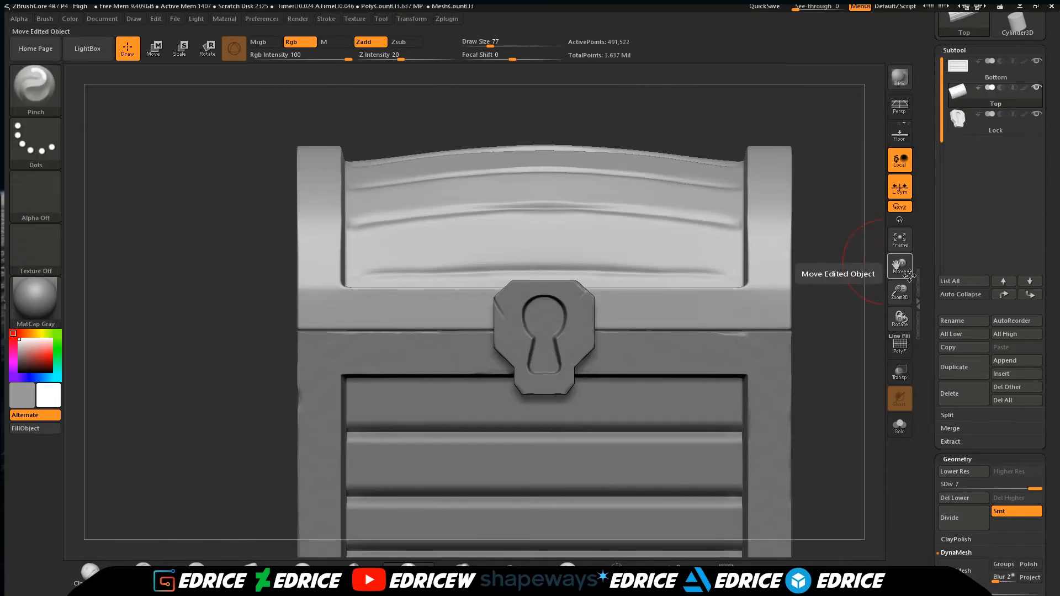
left_click(901, 243)
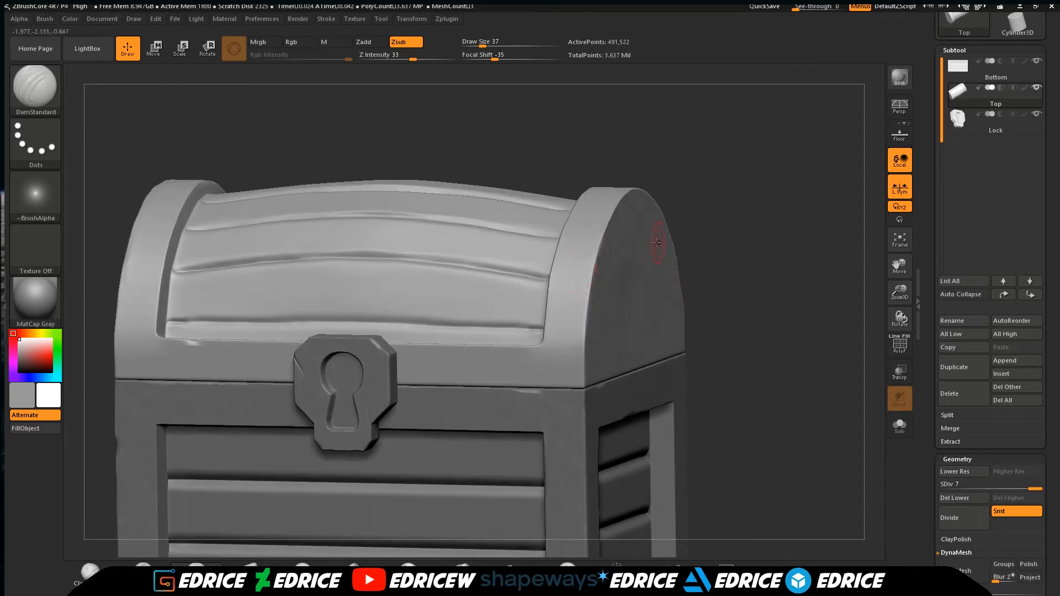
Carve lengthwise wood-grain lines into the Bottom subtool's front planks with DamStandard at draw size 37.
left_click_drag(712, 231, 781, 210)
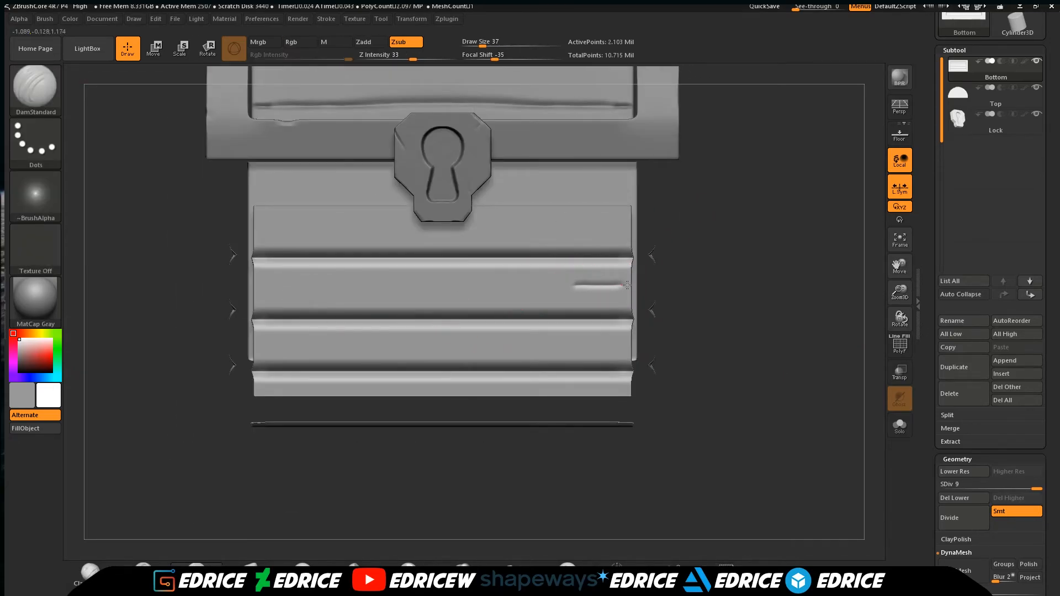
left_click(35, 194)
left_click(633, 303)
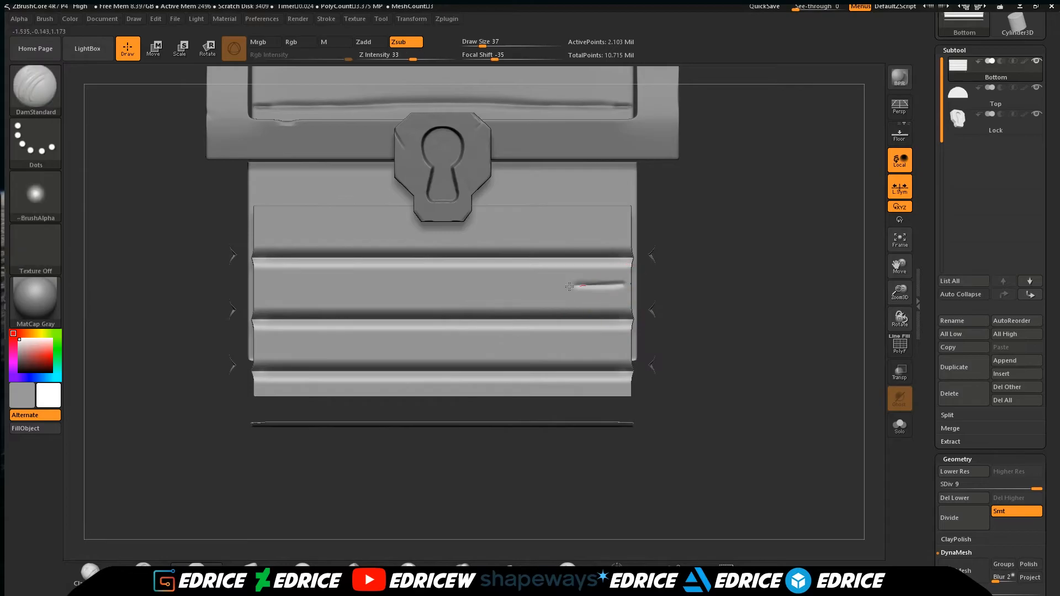
left_click_drag(333, 292, 371, 298)
left_click_drag(686, 231, 716, 233)
left_click_drag(263, 225, 326, 227)
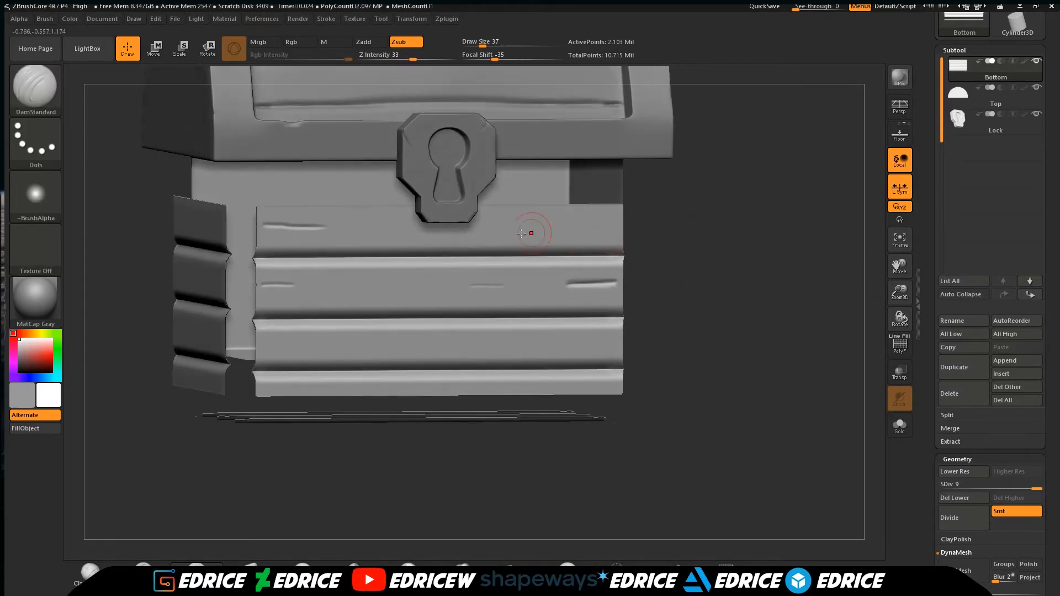
left_click_drag(684, 246, 738, 271, "shift")
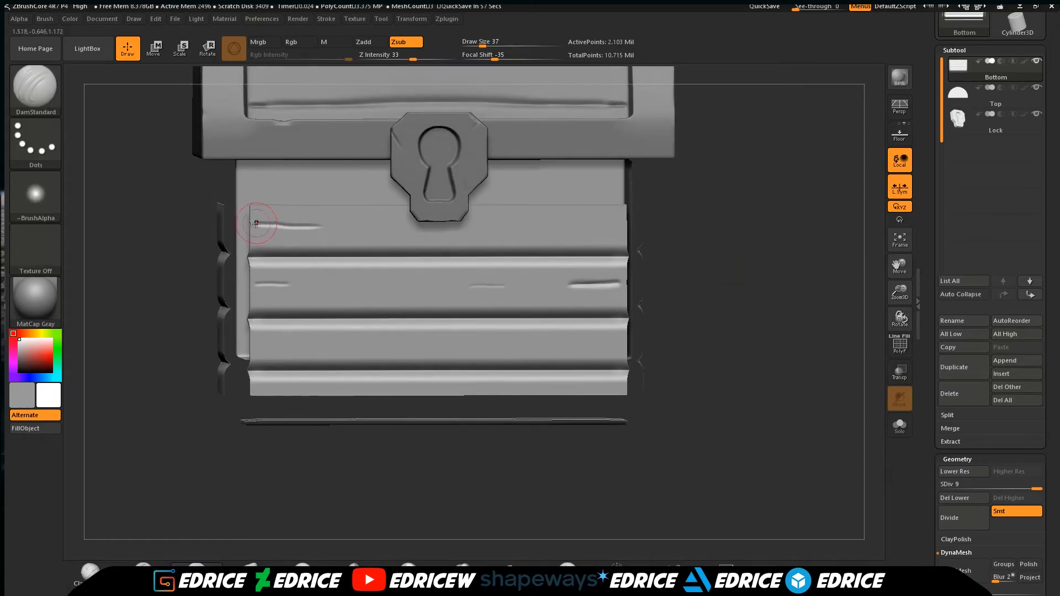
left_click_drag(256, 224, 442, 227)
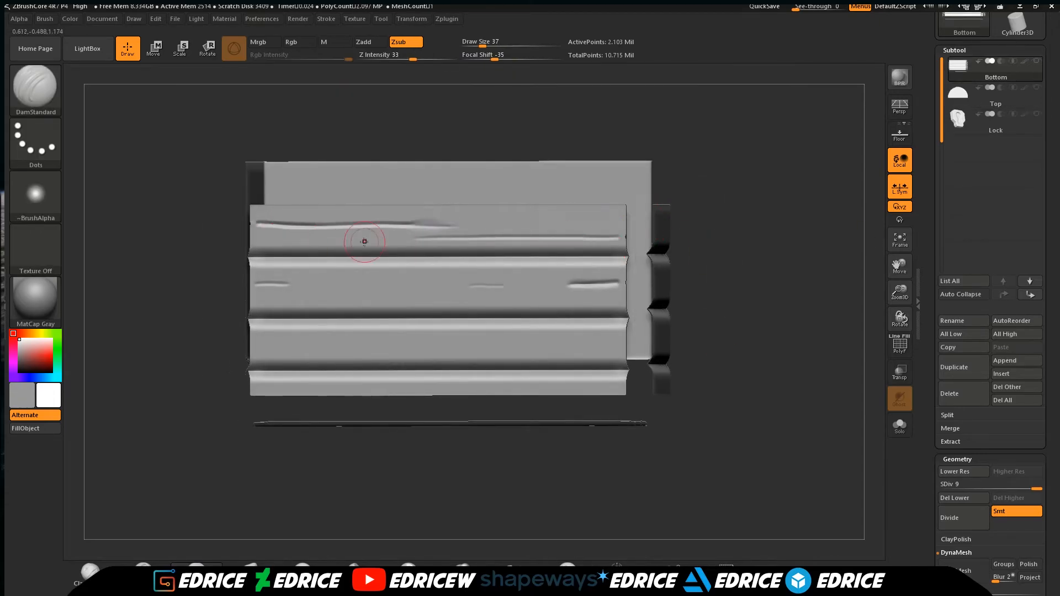
Carve wood-grain lines across the base's remaining plank panels, including the underside, with DamStandard.
left_click_drag(773, 284, 822, 298)
left_click_drag(283, 274, 488, 276)
left_click_drag(772, 331, 726, 339, "shift")
left_click_drag(274, 336, 296, 338)
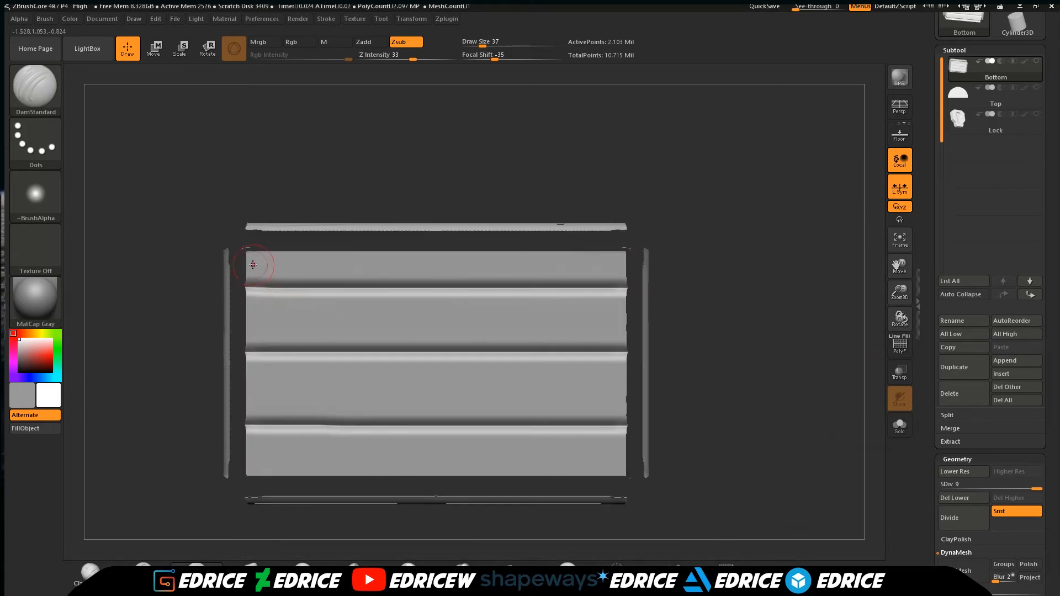
left_click_drag(264, 312, 292, 313)
left_click_drag(252, 338, 533, 336)
left_click_drag(622, 319, 376, 318)
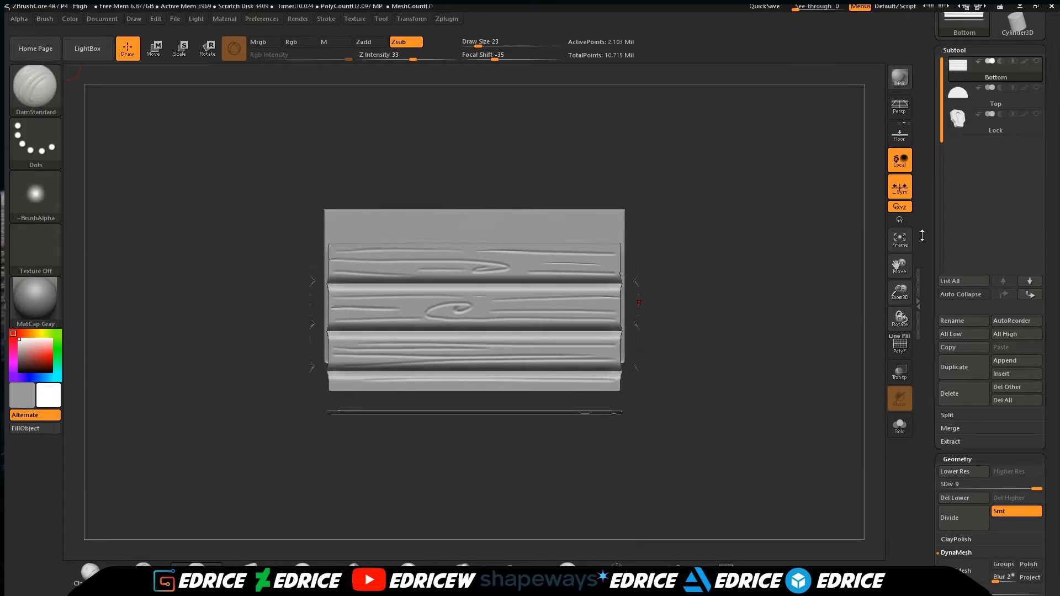
Select the Top subtool and carve wood grain along the lid's curved planks with DamStandard at draw size 23.
left_click(966, 110)
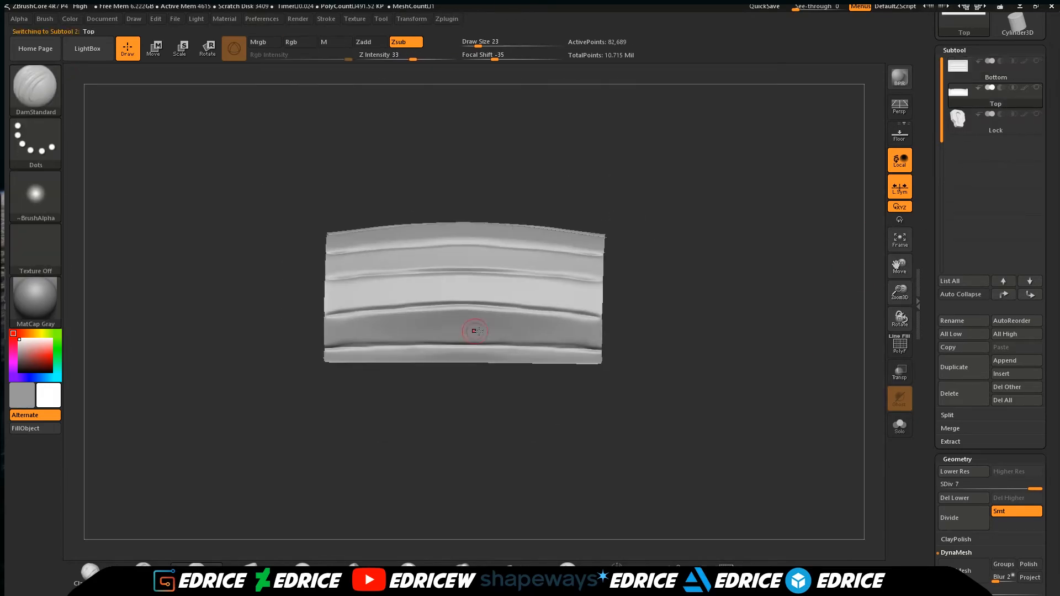
right_click_drag(568, 354, 476, 298)
right_click_drag(590, 304, 316, 365)
right_click_drag(551, 307, 684, 317)
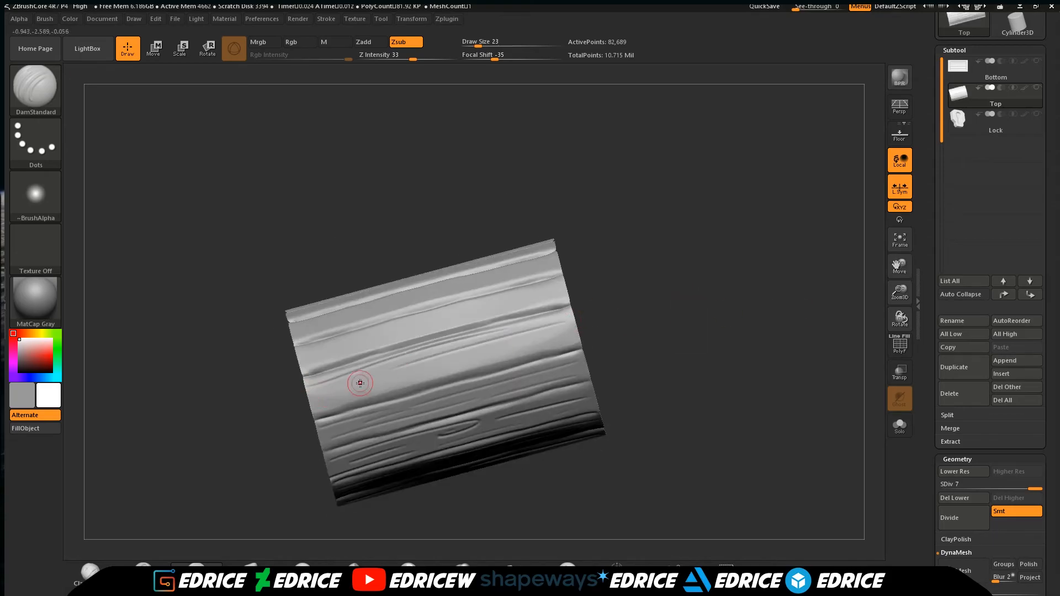
right_click_drag(576, 326, 656, 333)
right_click_drag(600, 247, 420, 387)
right_click_drag(565, 352, 410, 341)
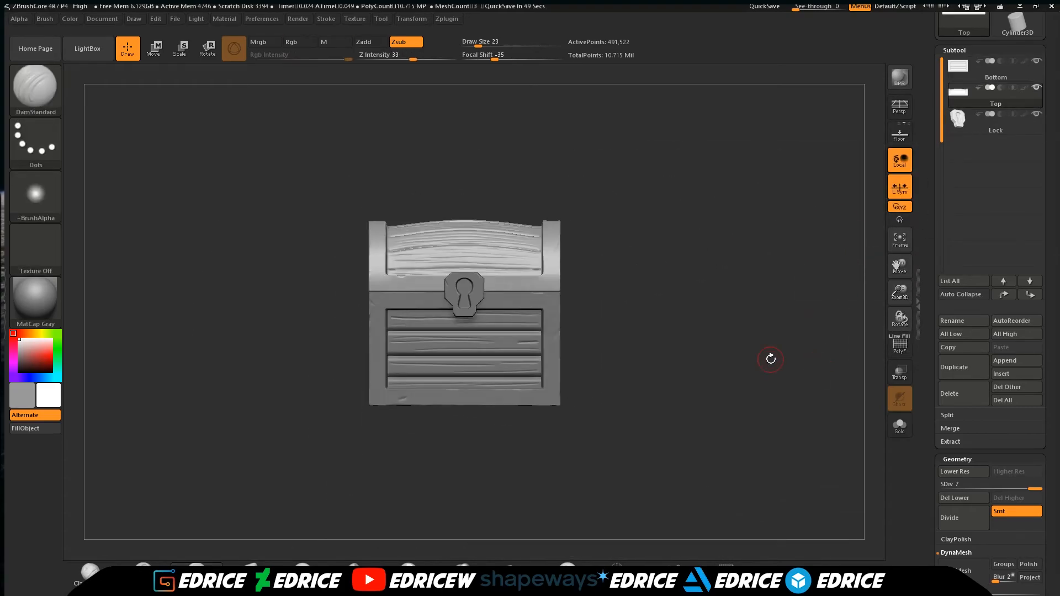
Inspect the chest with all subtools at their lowest subdivision level and again at their highest.
left_click_drag(769, 360, 803, 373)
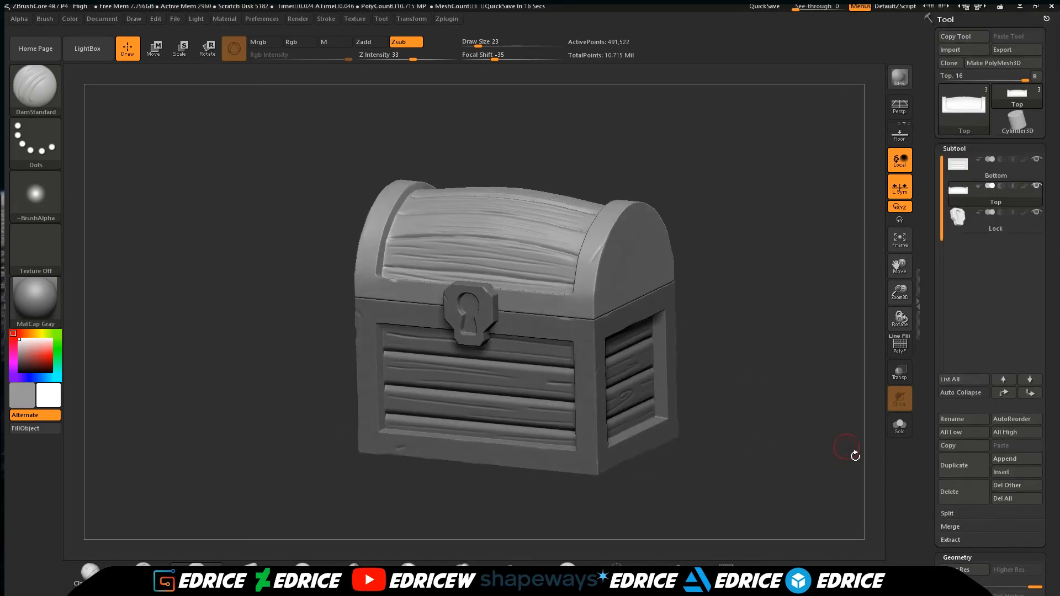
left_click_drag(1035, 388, 1035, 431)
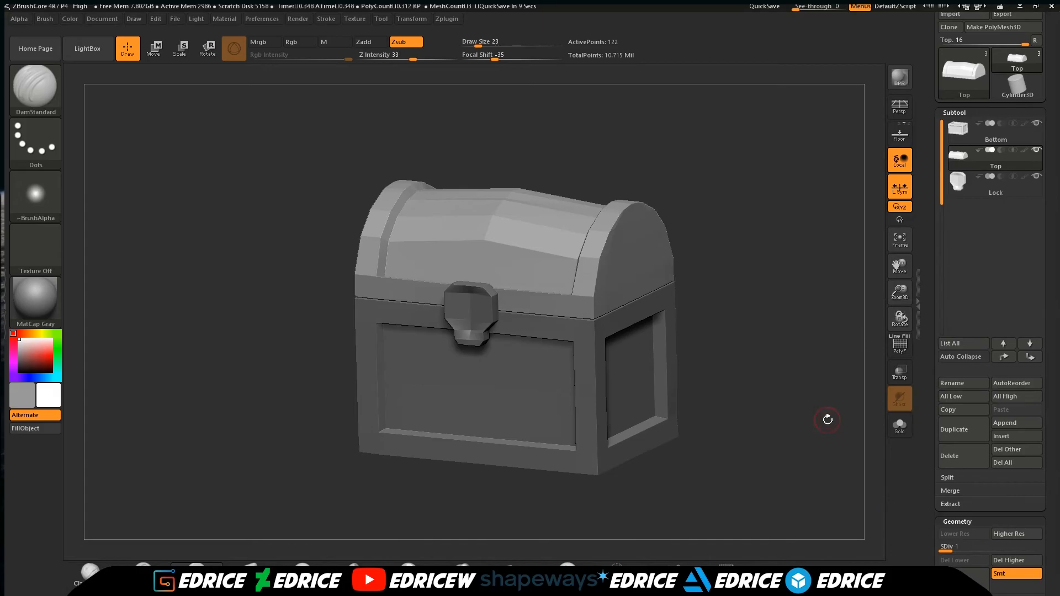
left_click_drag(826, 419, 843, 305)
left_click(1018, 398)
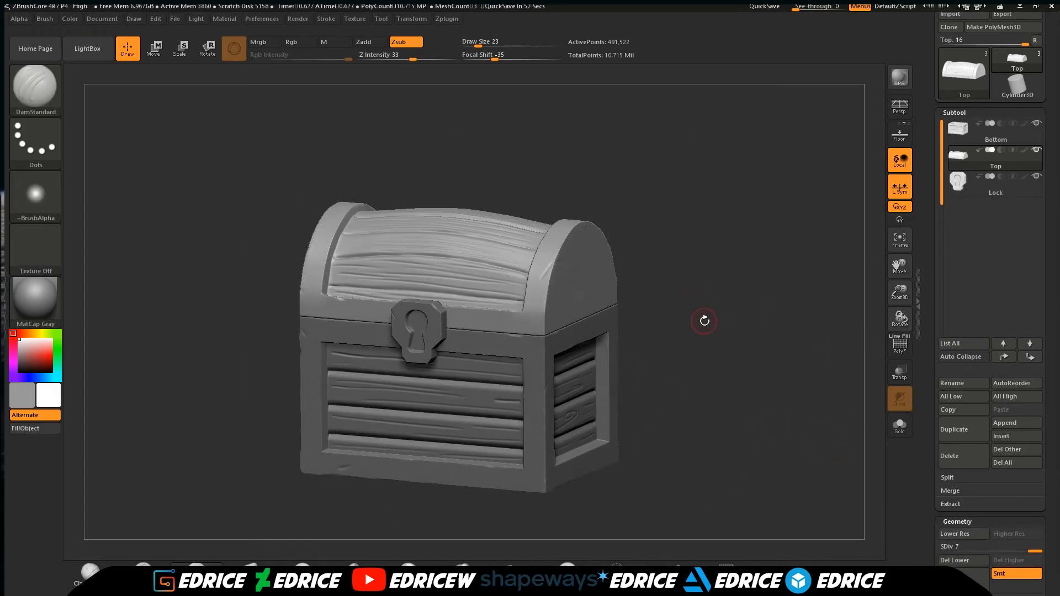
left_click_drag(876, 336, 747, 407)
Choose the SkinShade4 material and the Paint brush, and fill the Bottom, Top and Lock with a dark greyish violet.
left_click(35, 302)
left_click(315, 289)
left_click(20, 356)
left_click(34, 88)
left_click(24, 146)
left_click(35, 91)
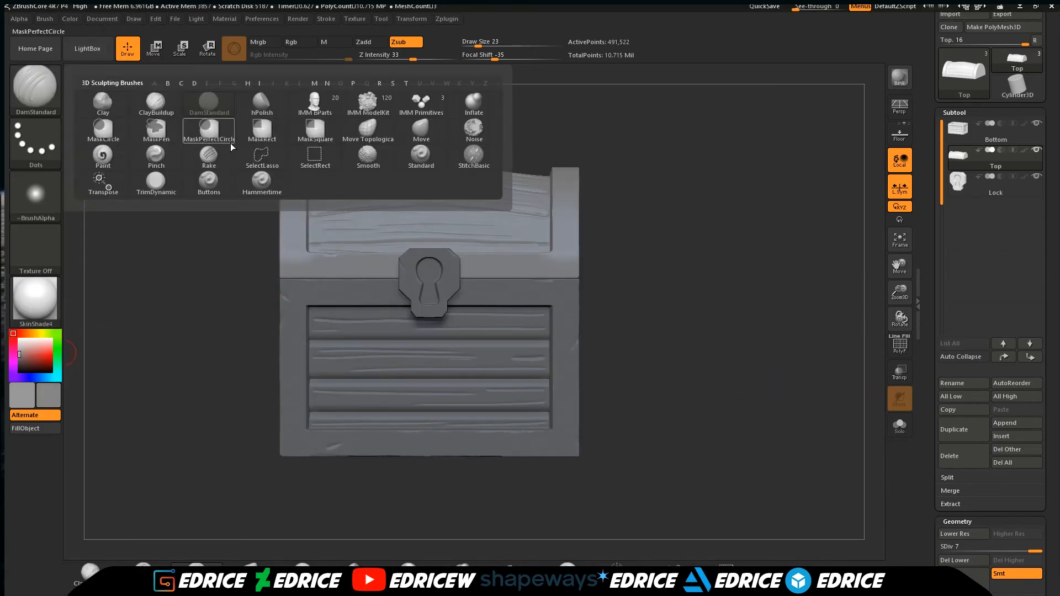
left_click(473, 133)
left_click(20, 360)
left_click(22, 378)
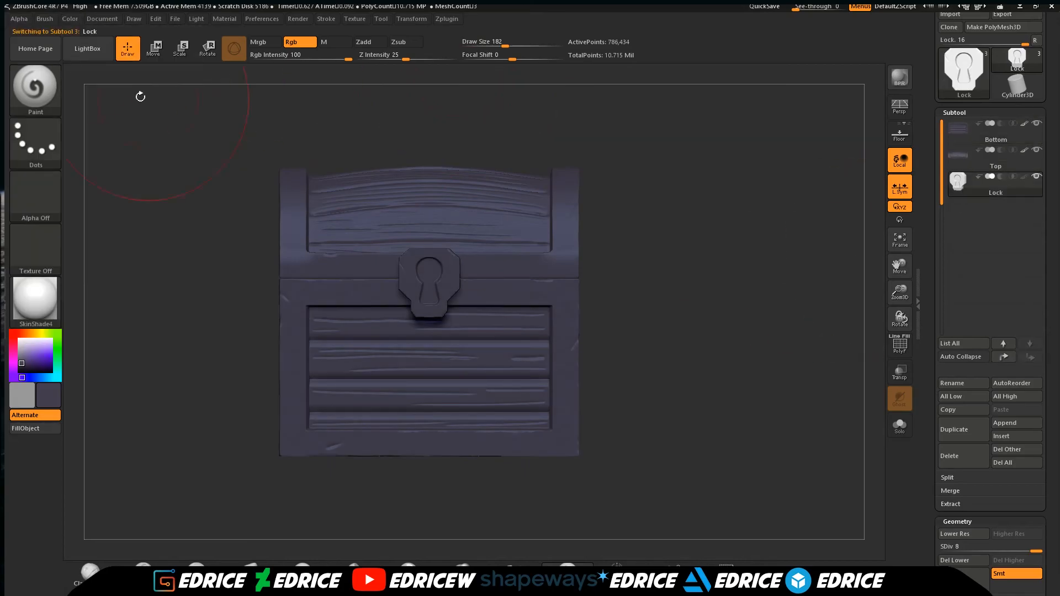
left_click(952, 176)
Paint the lock's keyhole recess near-black with the Paint brush at draw size 37.
left_click_drag(899, 292, 903, 409)
left_click_drag(899, 266, 559, 214)
left_click(506, 57)
left_click_drag(505, 46, 486, 47)
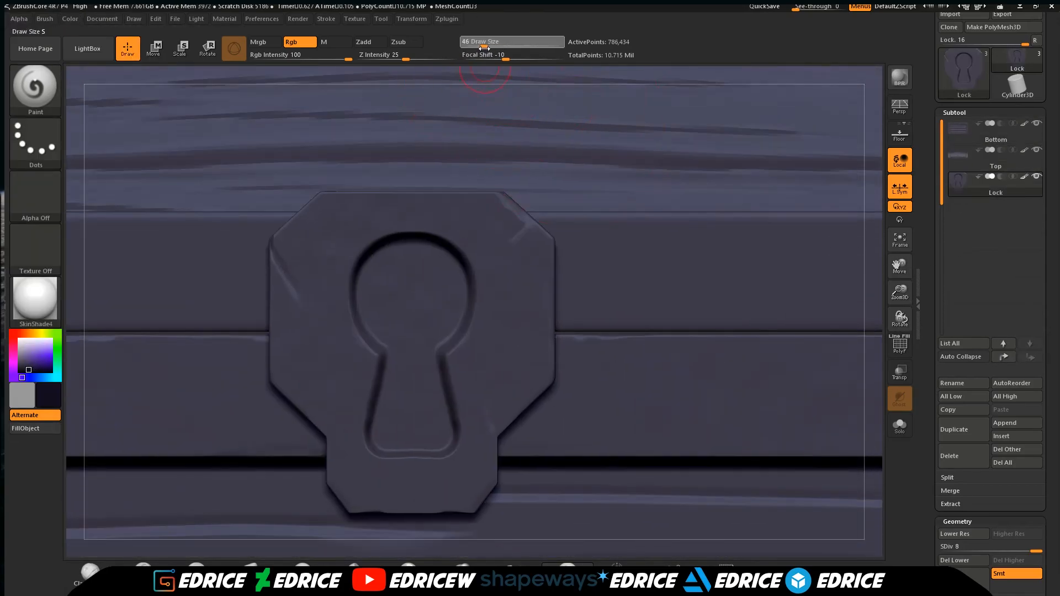
left_click_drag(406, 267, 389, 267)
left_click_drag(432, 320, 386, 423)
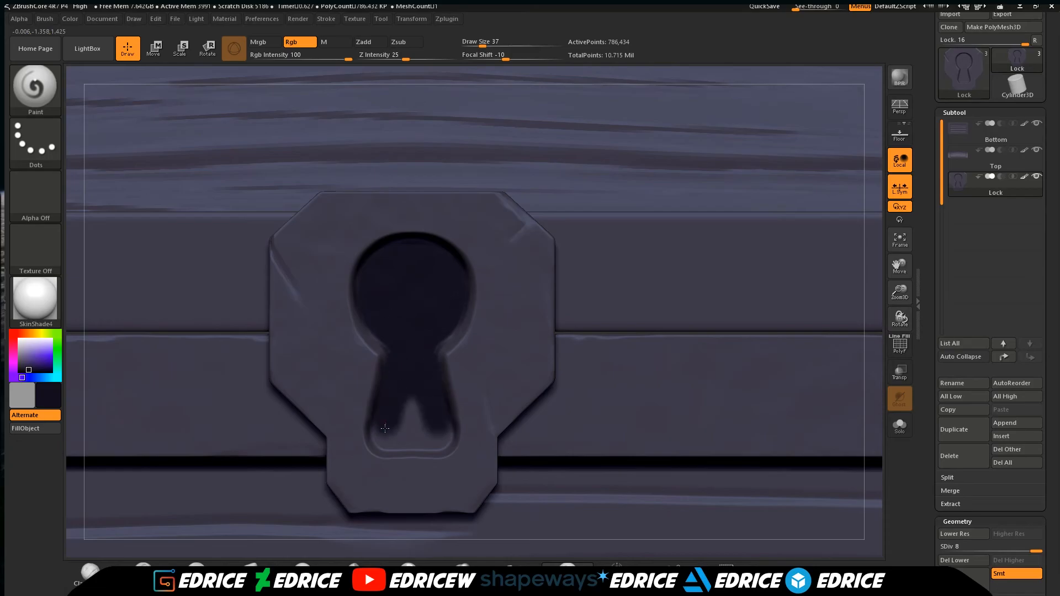
left_click(903, 249)
Limit painting to material only (M) and choose the Chrome BrightBlue material.
left_click(28, 333)
left_click(31, 355)
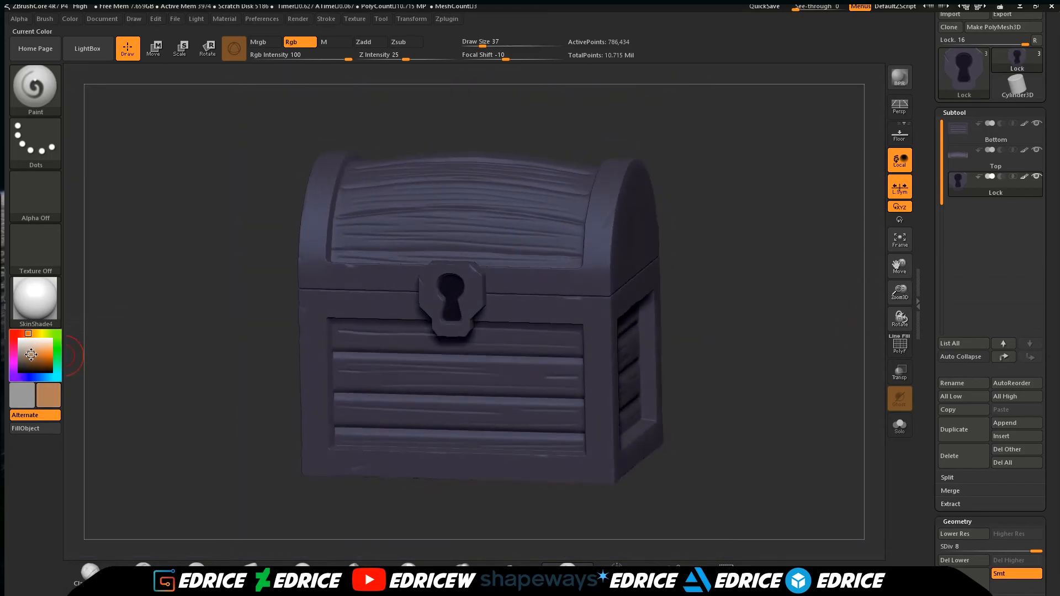
left_click(328, 42)
left_click(36, 301)
left_click(35, 301)
left_click(157, 365)
left_click(48, 305)
left_click(317, 335)
left_click(35, 300)
left_click(373, 335)
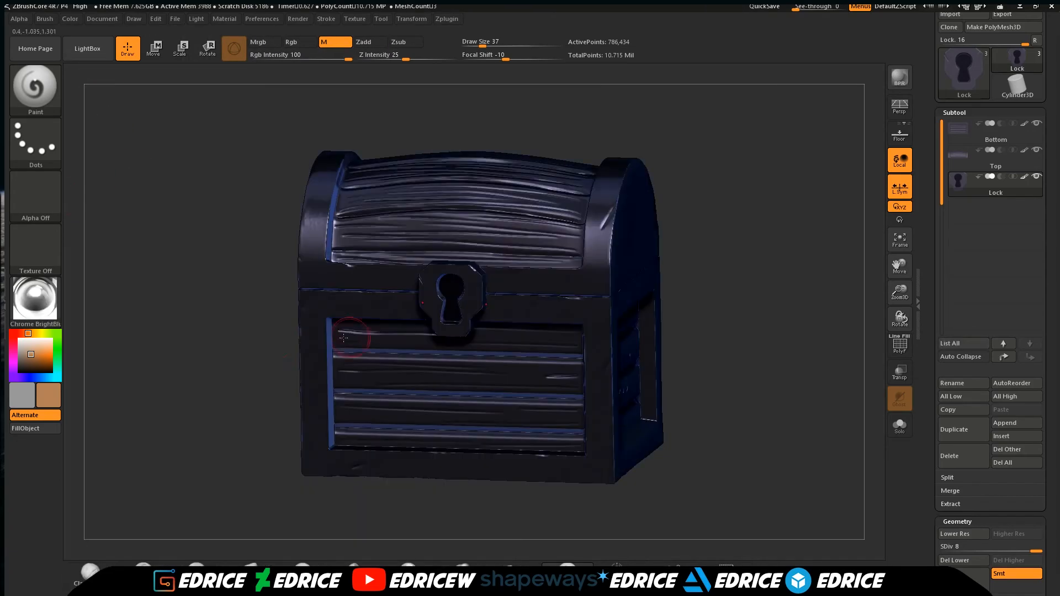
Fill the Lock, Top and Bottom subtools with the chrome material.
left_click_drag(140, 212, 145, 165)
left_click(70, 19)
left_click(113, 254)
left_click(375, 221, "alt")
left_click(75, 19)
left_click(110, 256)
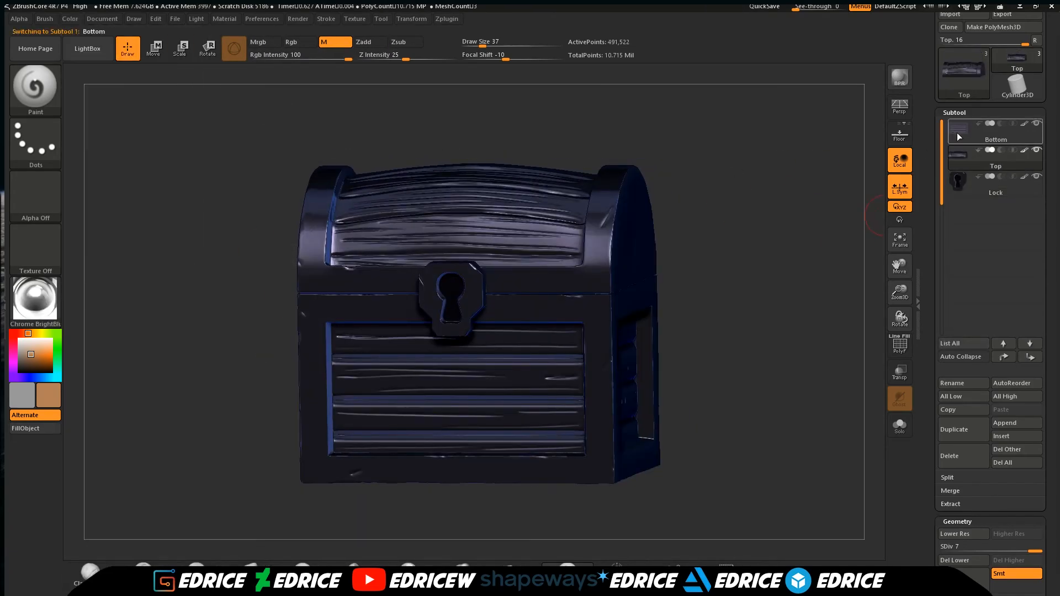
left_click(958, 134)
left_click(72, 19)
left_click(109, 256)
Choose the MatCap LBrown material with a dark brown colour and set painting to Mrgb.
left_click(35, 301)
left_click(262, 390)
left_click(33, 360)
left_click(24, 334)
left_click(30, 363)
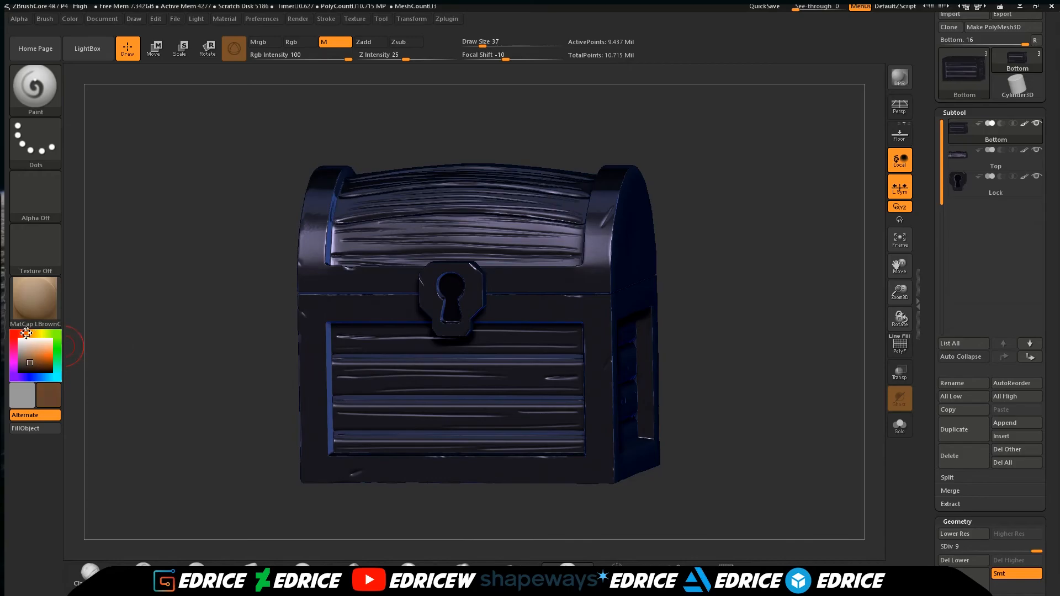
left_click_drag(144, 309, 185, 309, "shift")
left_click(265, 42)
Isolate the base's wooden plank panels, paint them all brown at draw size 94, and show the whole base again.
left_click(450, 375, "ctrl+shift")
left_click_drag(684, 232, 684, 188, "alt")
left_click(494, 45)
left_click_drag(370, 353, 555, 386)
left_click_drag(685, 386, 619, 403)
left_click_drag(563, 359, 634, 411)
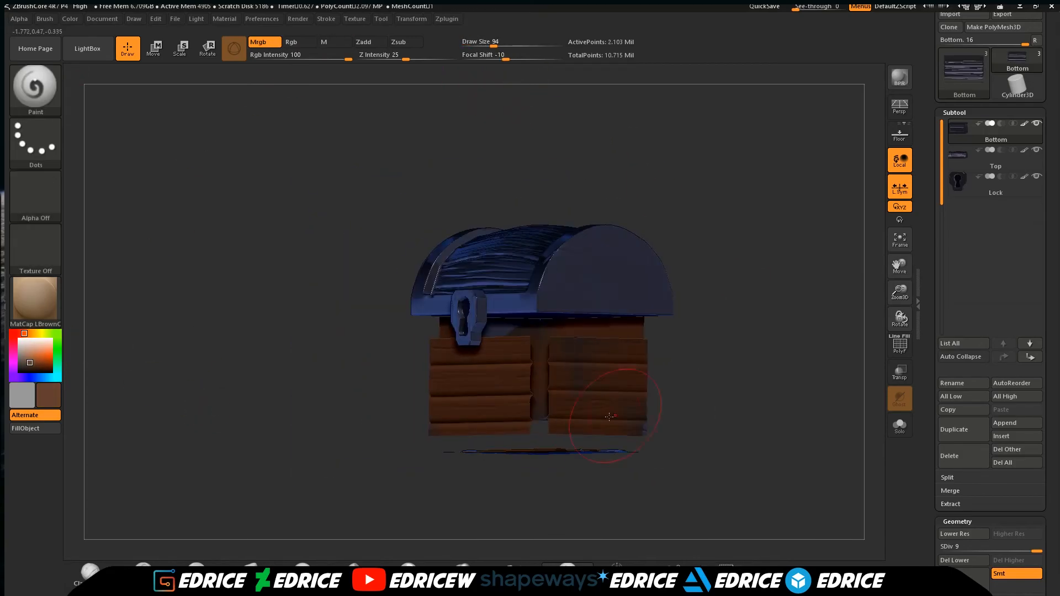
left_click_drag(717, 420, 734, 309)
left_click_drag(899, 316, 800, 265)
left_click_drag(441, 309, 494, 431)
mouse_move(685, 386)
left_mouse_down()
mouse_move(738, 473)
mouse_move(712, 386)
mouse_move(773, 440)
left_mouse_up()
left_click(773, 440, "ctrl+shift")
Isolate the lid's curved plank panel, paint it brown, and show the whole lid again.
left_click_drag(773, 387, 815, 334)
left_click(959, 166)
left_click(496, 248, "ctrl+shift")
left_click_drag(717, 309, 685, 353)
left_click_drag(586, 210, 546, 276)
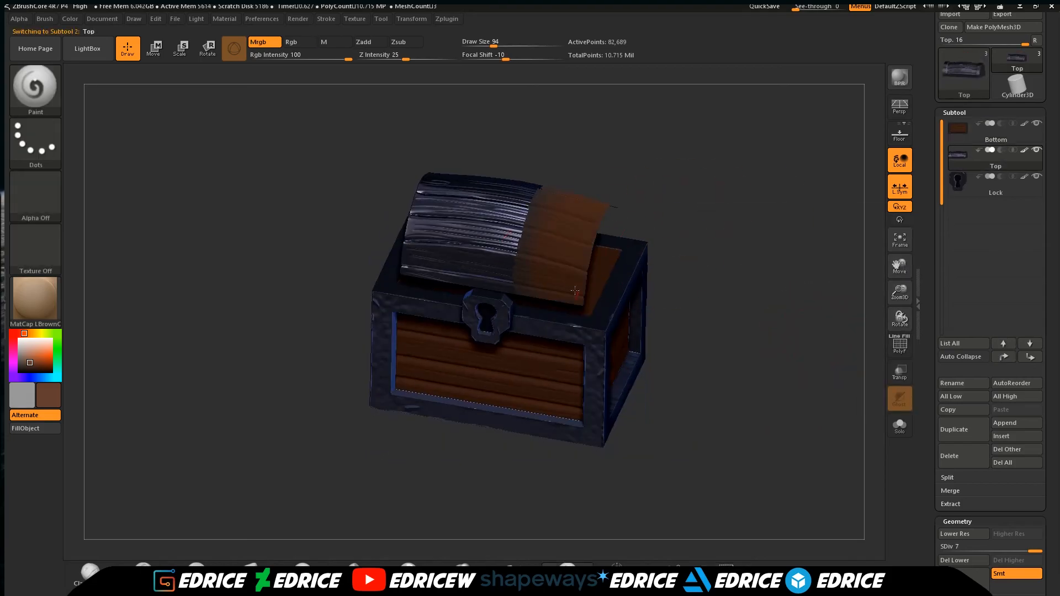
left_click_drag(530, 221, 431, 243)
left_click_drag(684, 353, 713, 232)
left_click(763, 260, "ctrl+shift")
Touch up the brown paint along the edges of the lid's wooden panel at draw size 27.
mouse_move(764, 260)
left_mouse_down("alt")
mouse_move(634, 181)
mouse_move(624, 160)
left_mouse_up("alt")
left_click_drag(493, 45, 479, 45)
left_click_drag(466, 116, 469, 141)
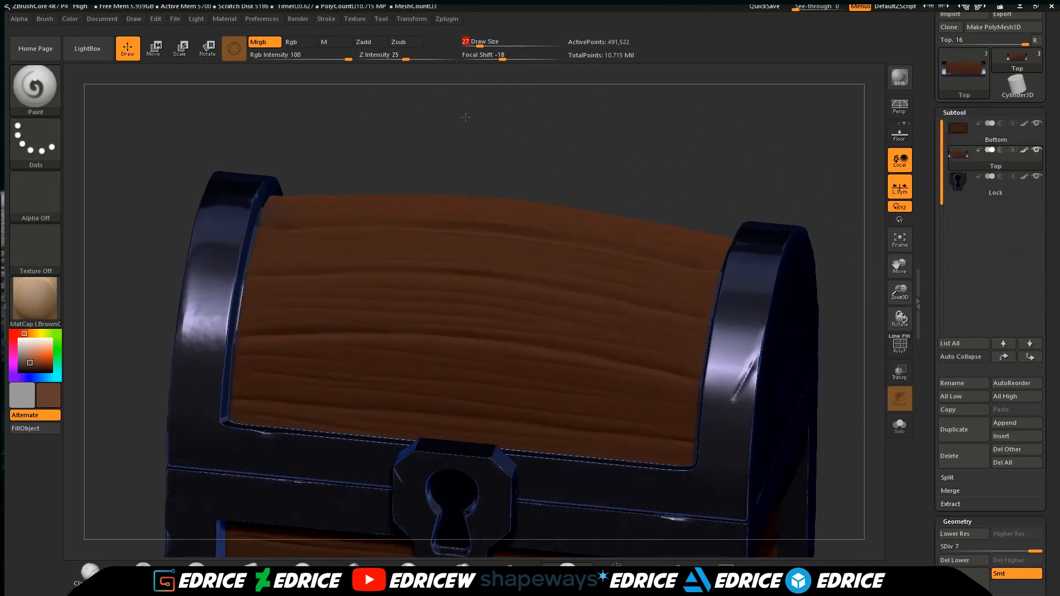
left_click_drag(717, 132, 684, 176)
mouse_move(828, 138)
left_mouse_down()
mouse_move(861, 221)
mouse_move(838, 277)
left_mouse_up()
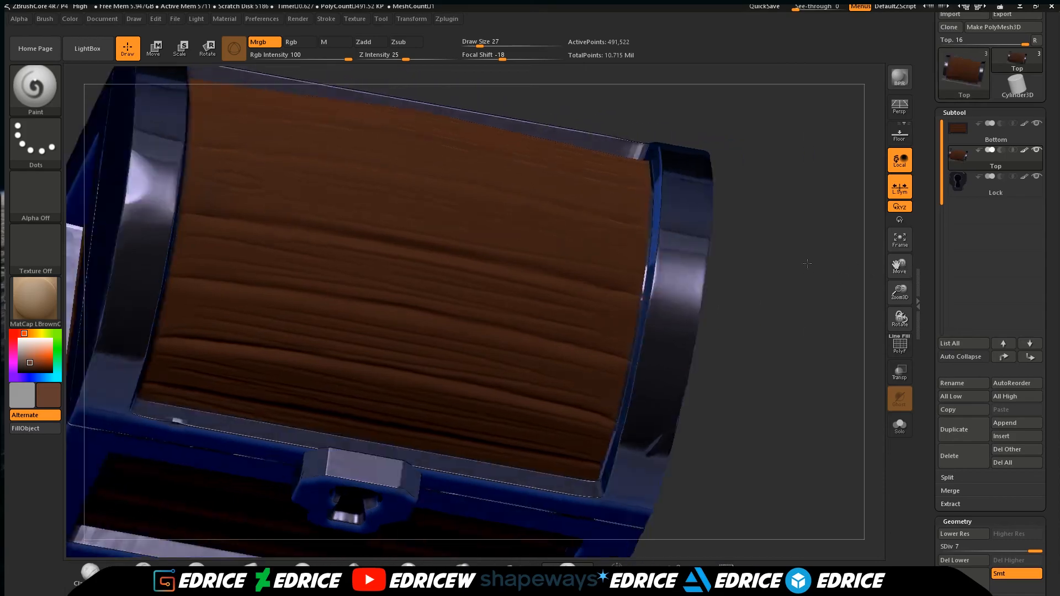
left_click_drag(773, 310, 762, 221)
mouse_move(817, 182)
left_mouse_down()
mouse_move(883, 277)
mouse_move(854, 424)
left_mouse_up()
left_click_drag(600, 300, 598, 359)
left_click_drag(745, 299, 734, 386)
key("f")
left_click_drag(805, 296, 828, 232)
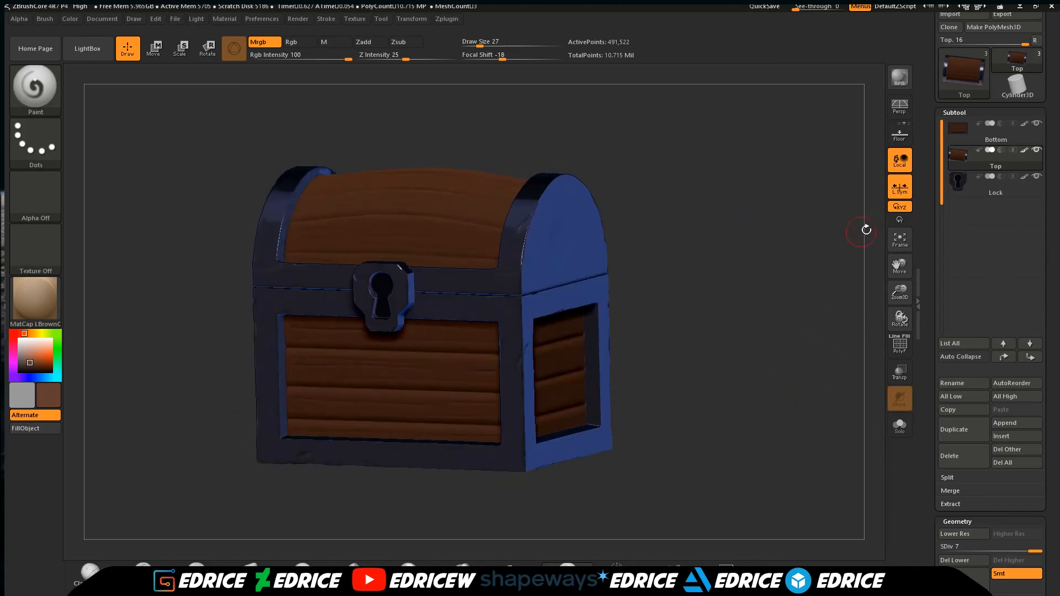
Save the project over the existing High.ZPR file.
left_click(175, 18)
left_click(194, 52)
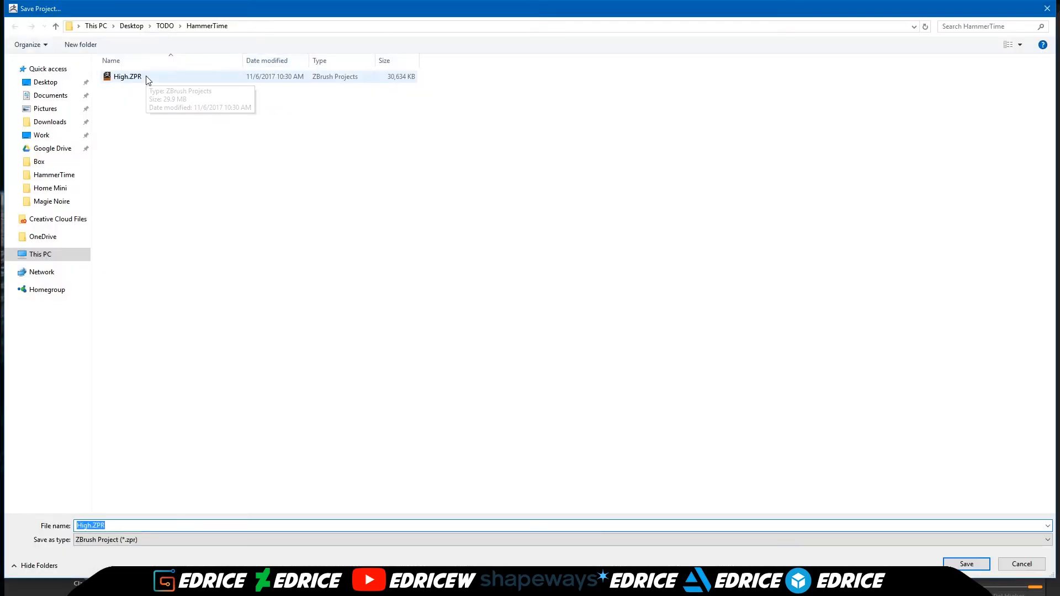
left_click(562, 307)
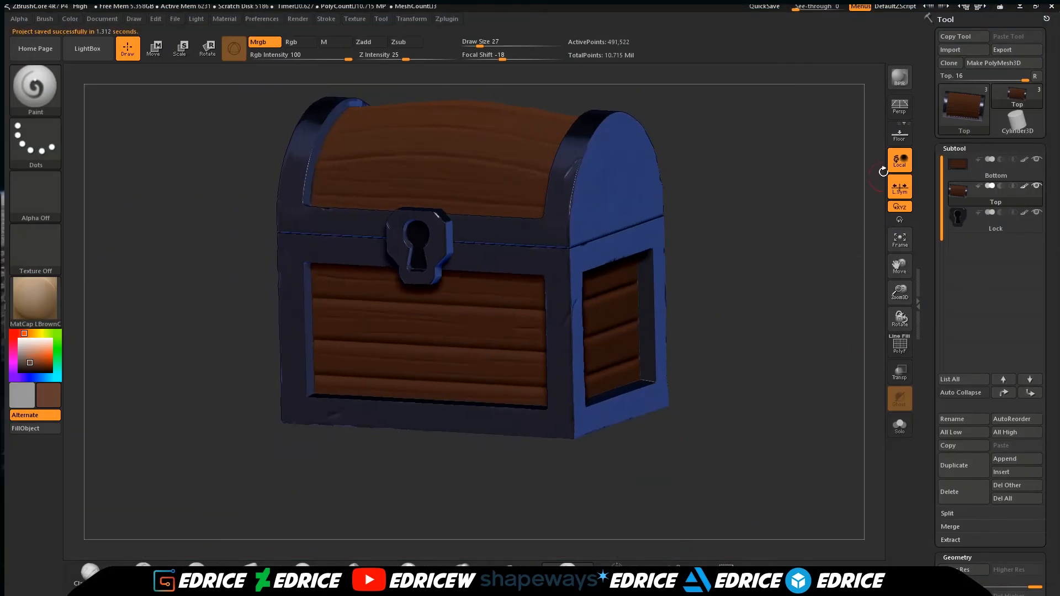
Turn on perspective view and subdivide the Top subtool to level 8.
left_click_drag(896, 266, 877, 359)
left_click_drag(899, 290, 899, 268)
left_click_drag(806, 341, 775, 333)
left_click_drag(1043, 543, 1042, 466)
left_click_drag(882, 251, 901, 337)
key("ctrl+d")
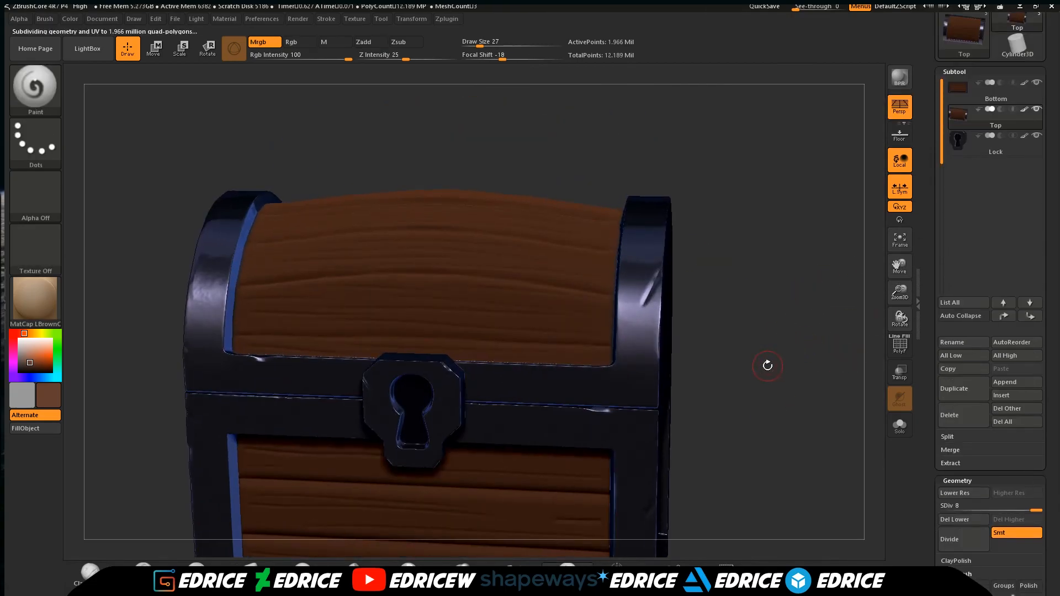
Optimize and export the Top subtool as a VRML file with colour.
left_click_drag(828, 353, 802, 346)
left_click_drag(899, 266, 928, 160)
left_click_drag(900, 292, 900, 229)
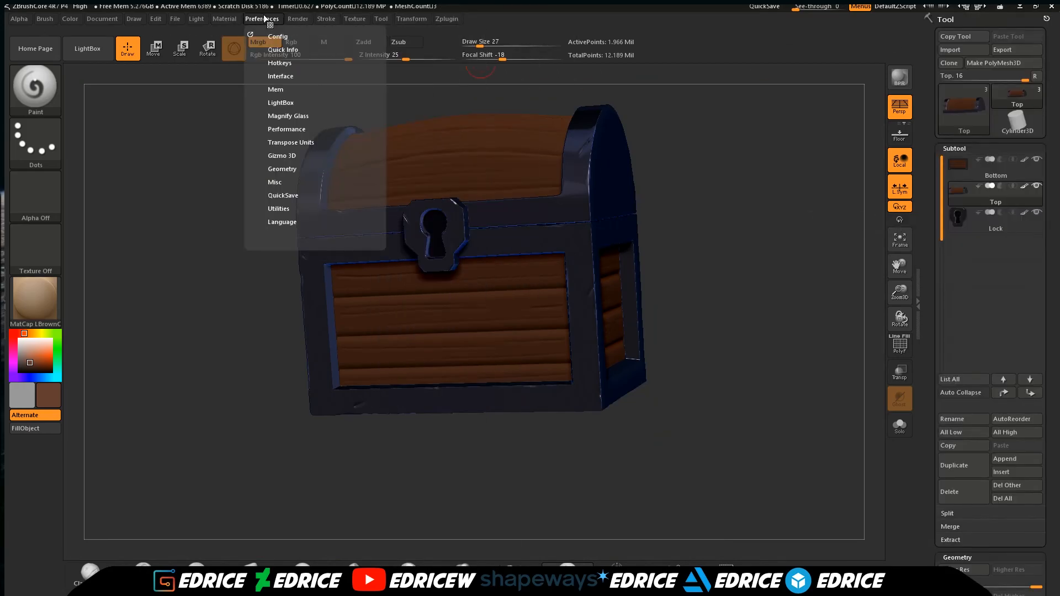
mouse_move(312, 22)
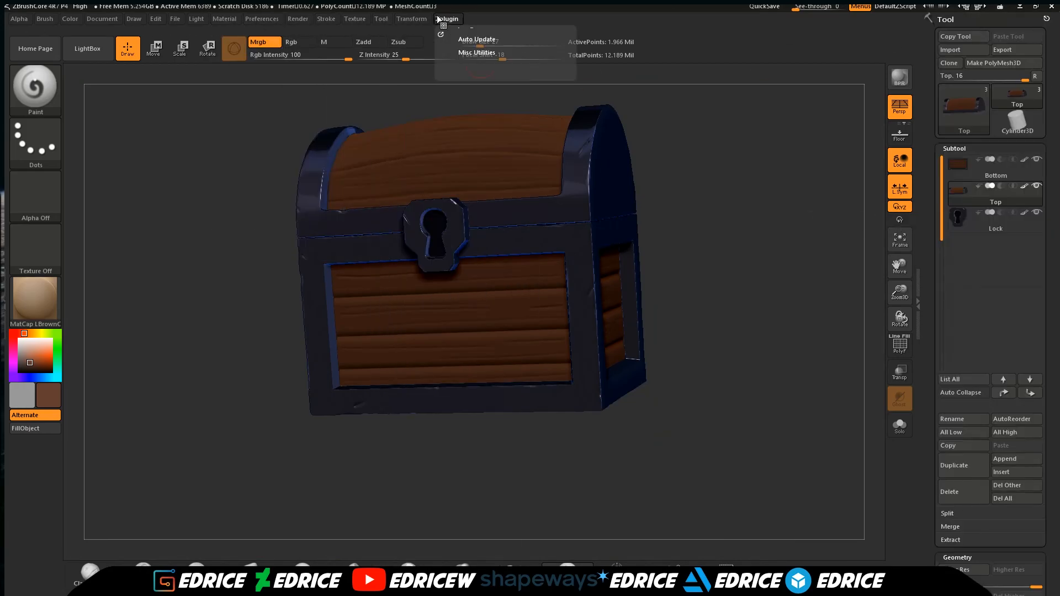
mouse_move(255, 22)
mouse_move(175, 19)
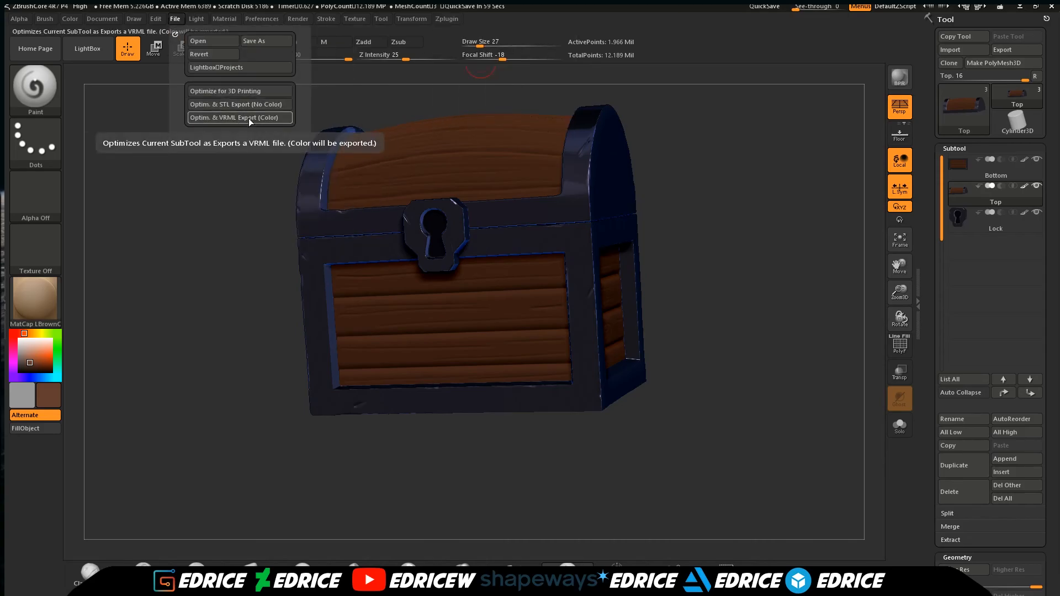
left_click(252, 122)
left_click(965, 565)
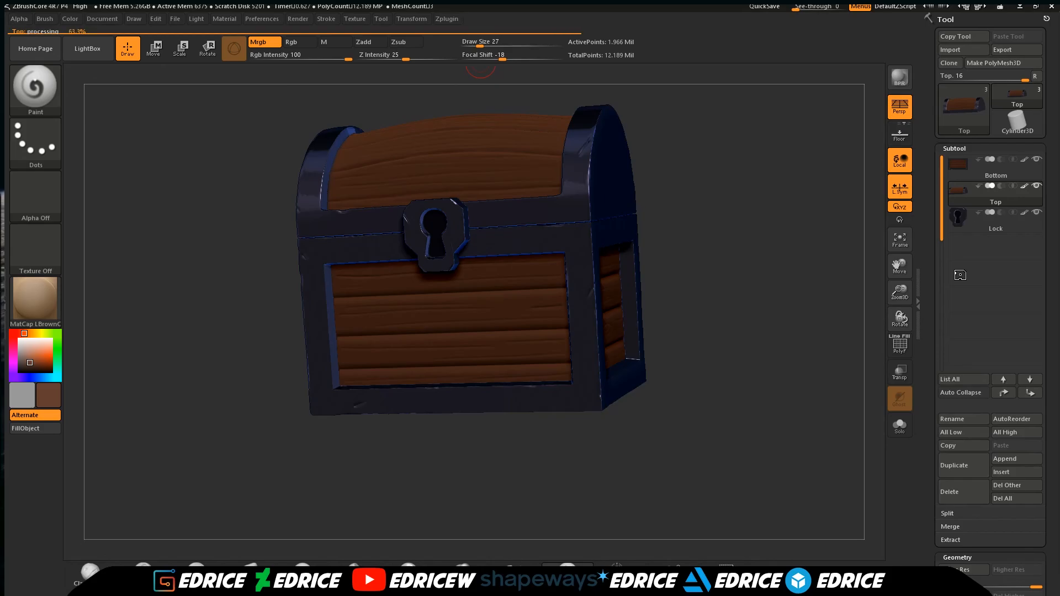
left_click(530, 164)
Optimize and export the Bottom subtool as a VRML file with colour.
mouse_move(170, 23)
left_click(252, 121)
left_click(965, 564)
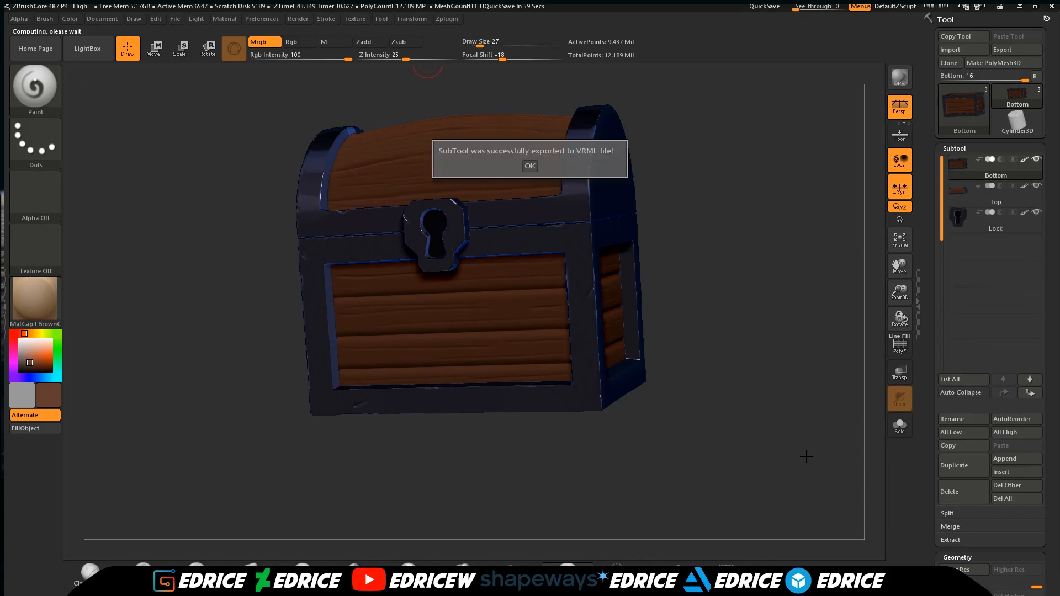
left_click(530, 166)
Select the Lock subtool, then optimize and export it as a VRML file with colour.
left_click(983, 221)
left_click(175, 18)
left_click(221, 119)
left_click(965, 564)
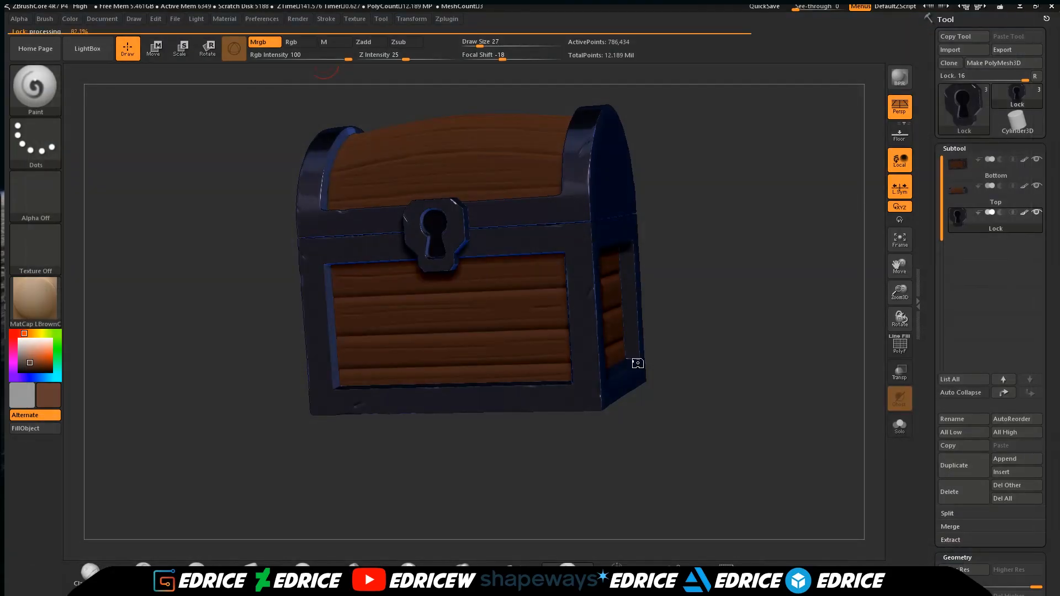
left_click(530, 165)
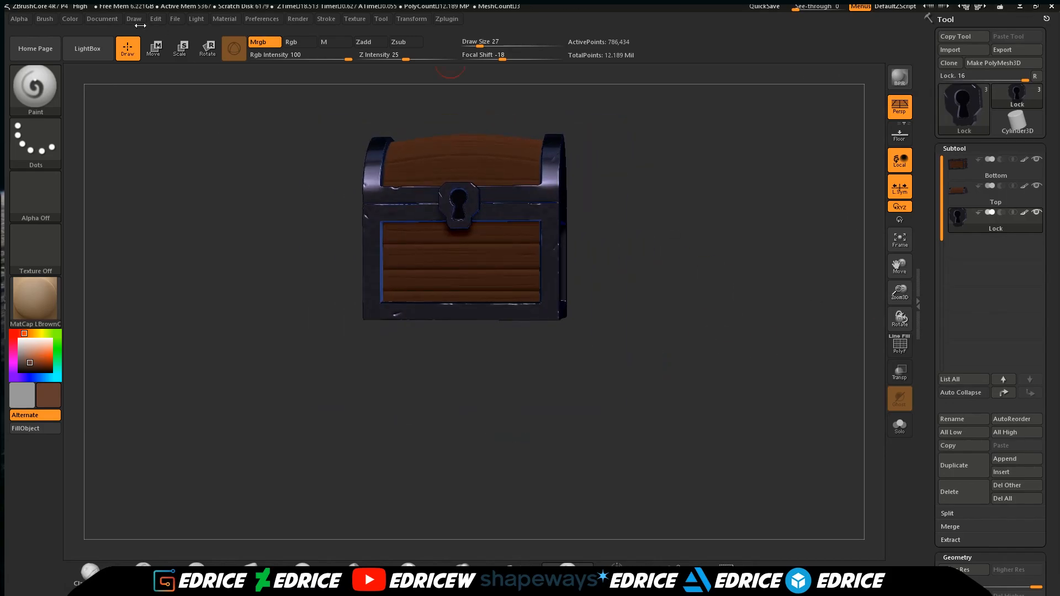
Save the project again and select the Bottom subtool.
left_click(175, 19)
left_click(265, 40)
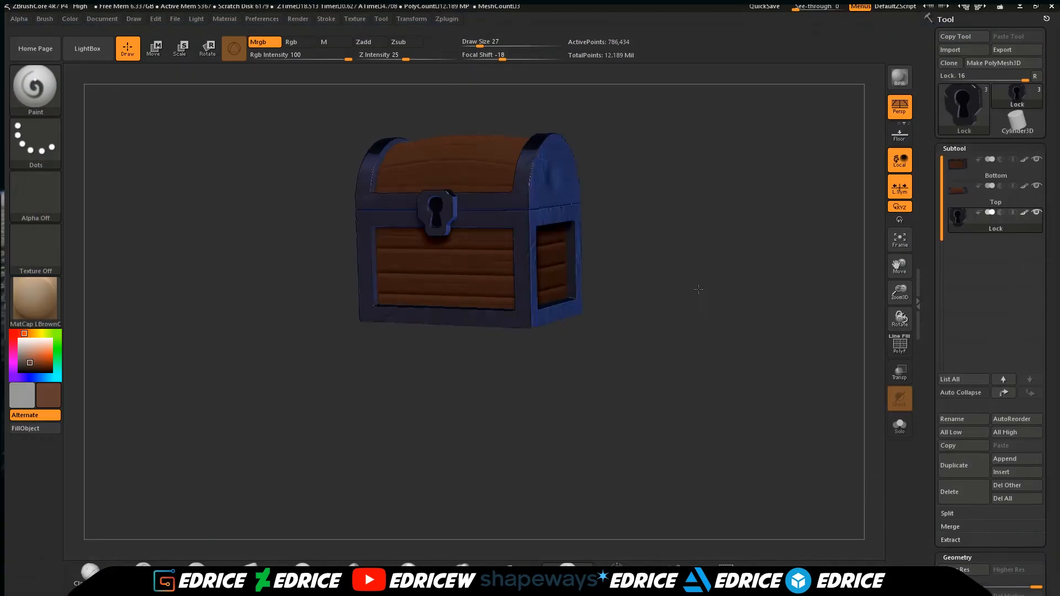
left_click(966, 166)
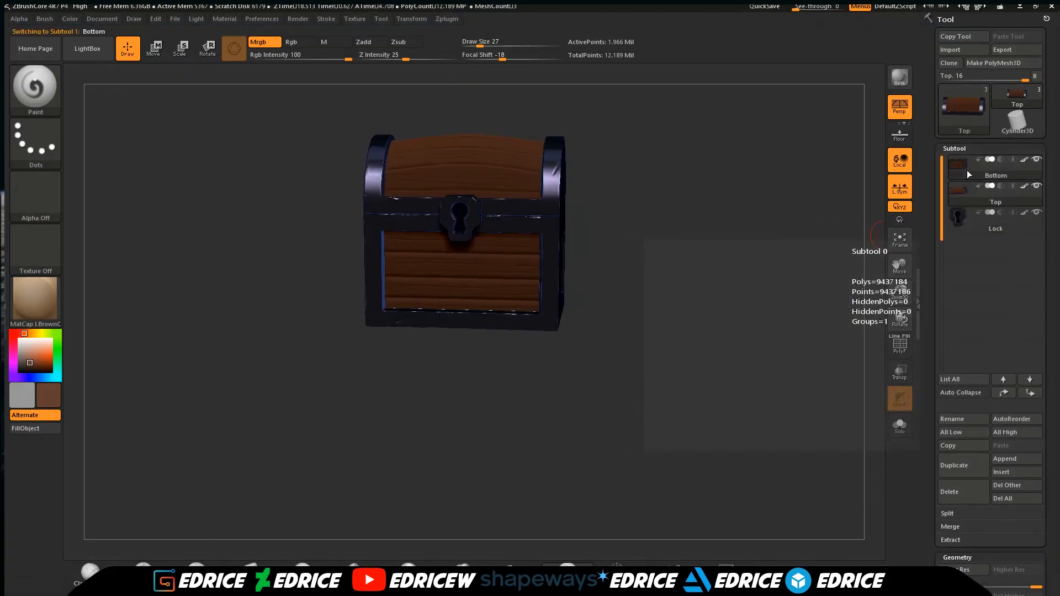